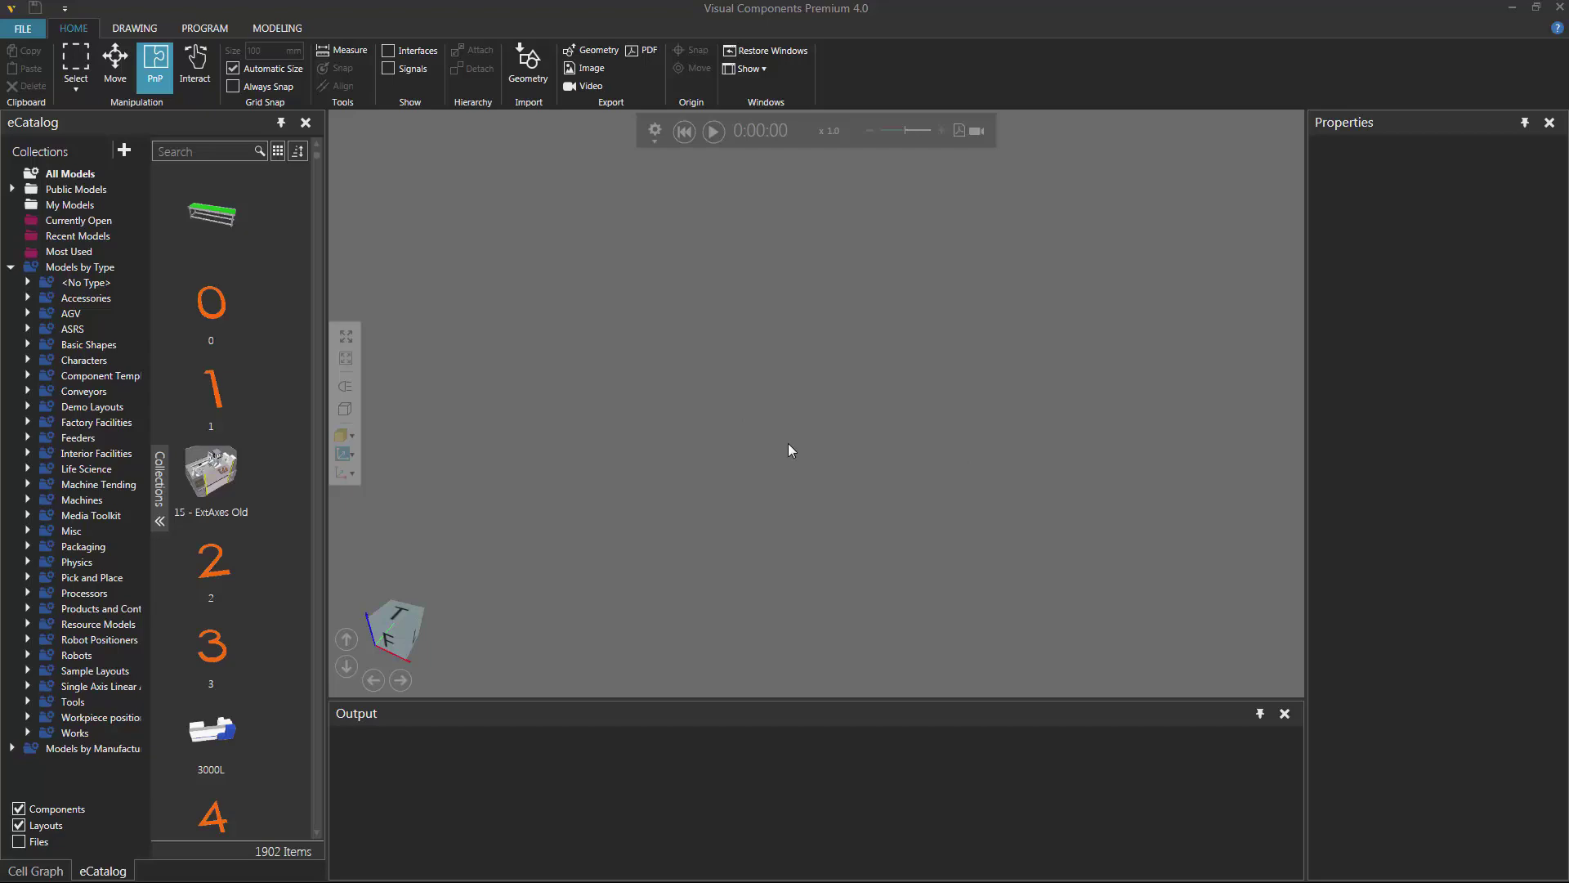
Create a new component in the modeling workspace and name it Physics Feeder
left_click(281, 27)
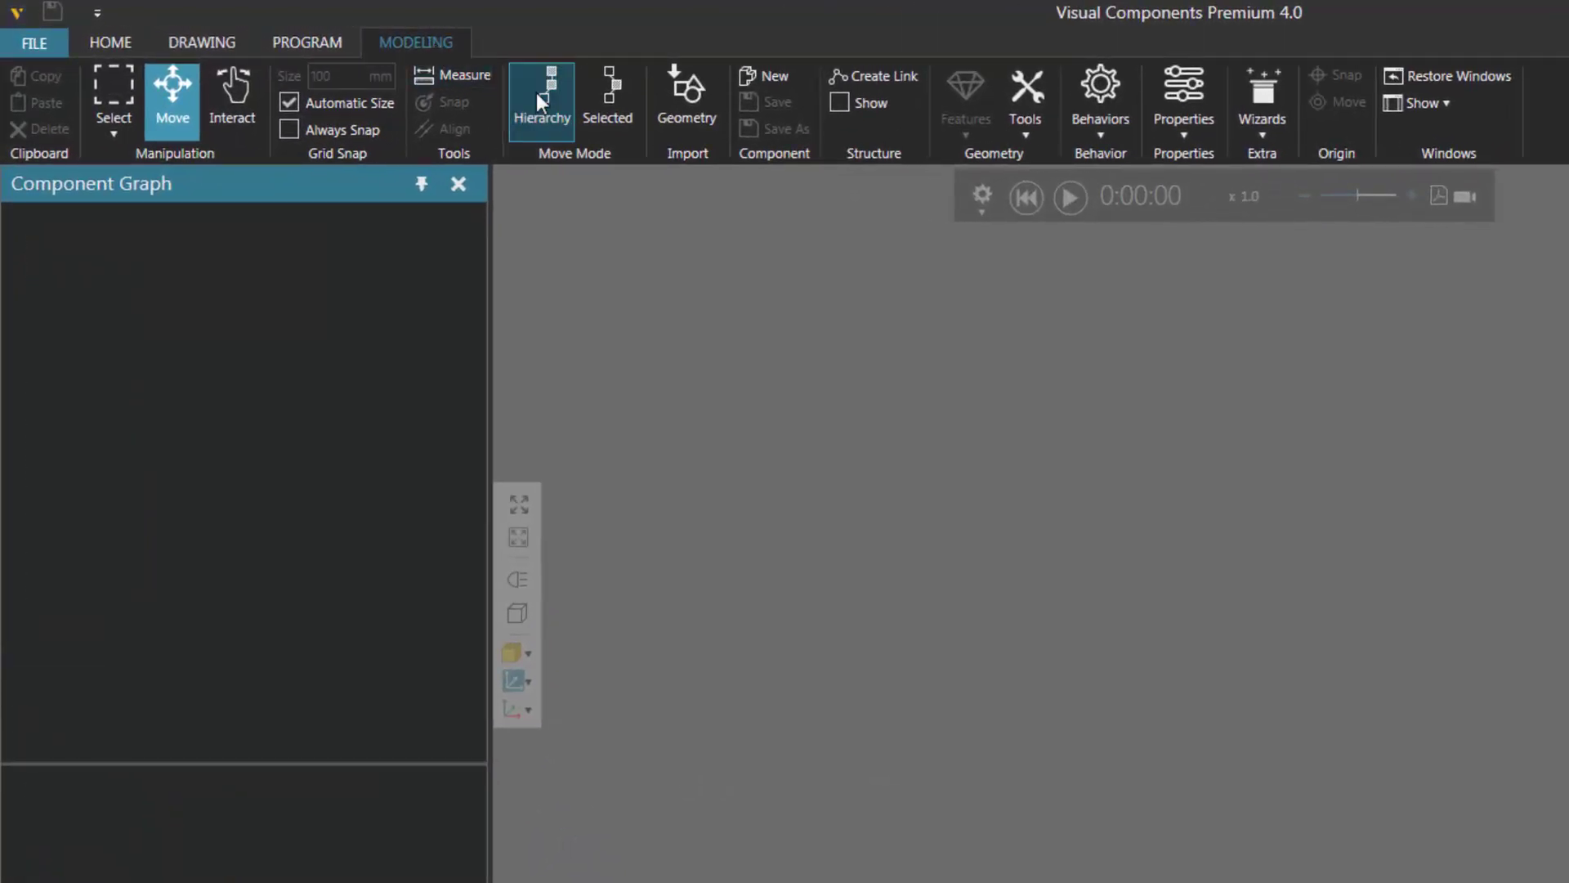
left_click(773, 77)
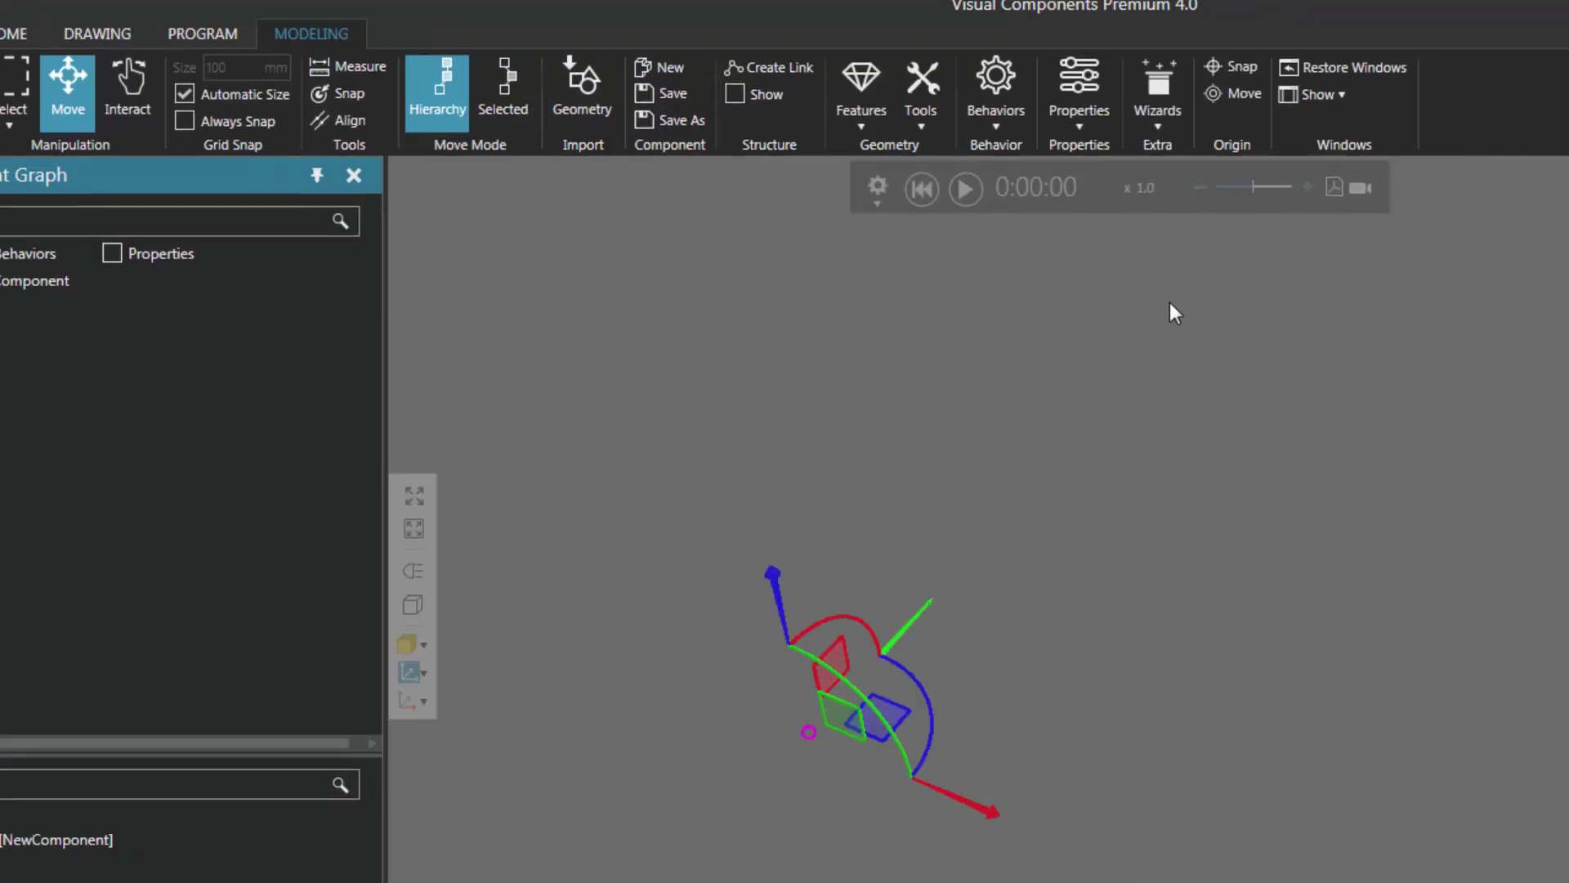
left_click_drag(1414, 306, 1248, 307)
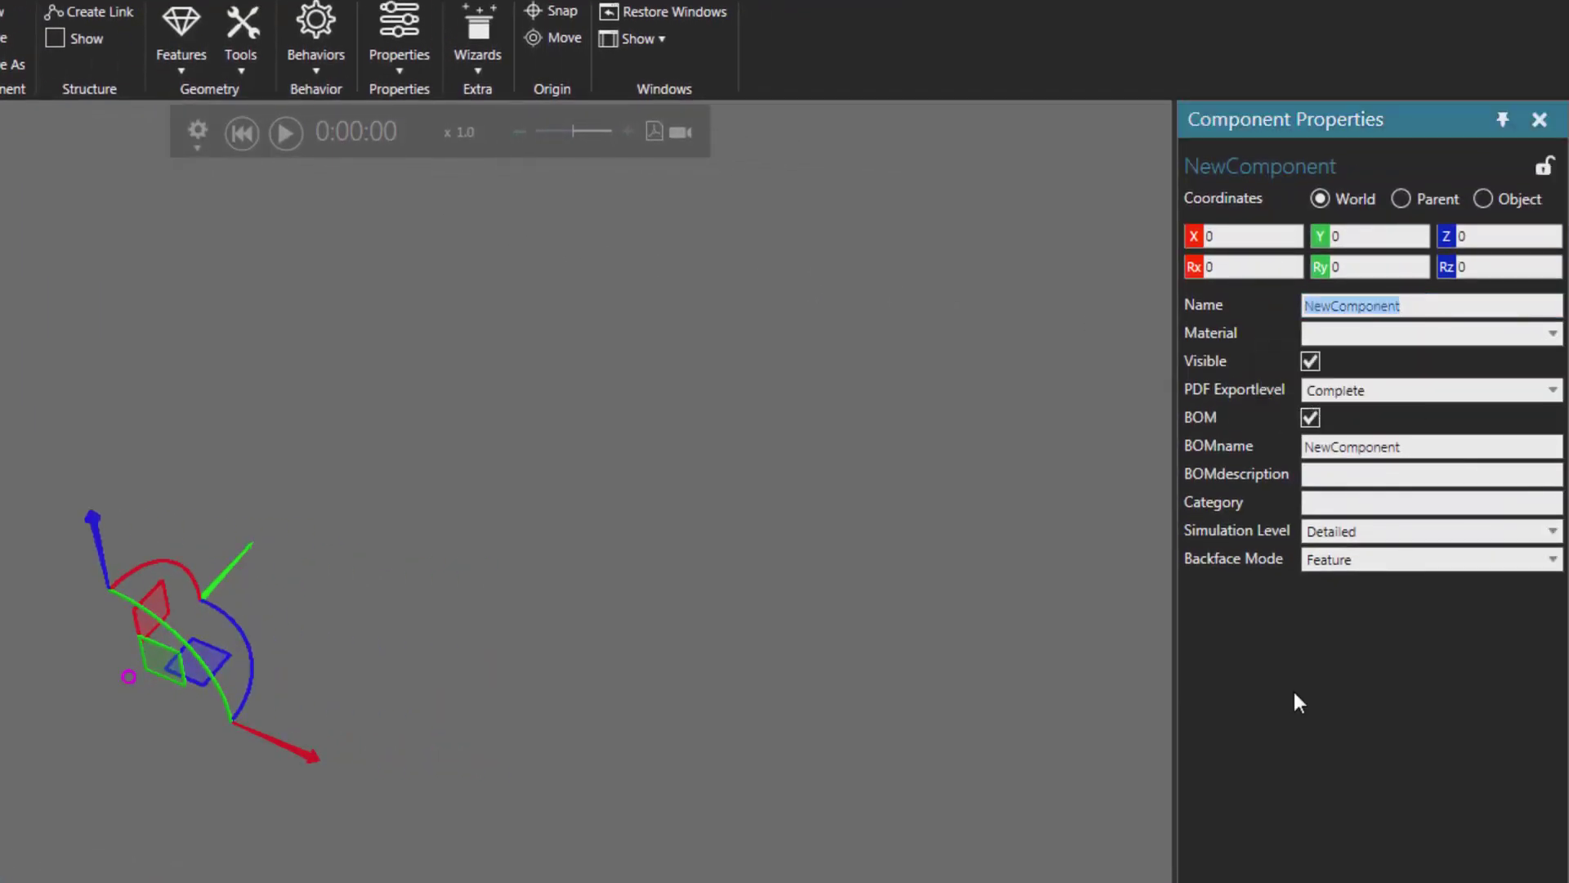
type("Physics Feeder")
key("Return")
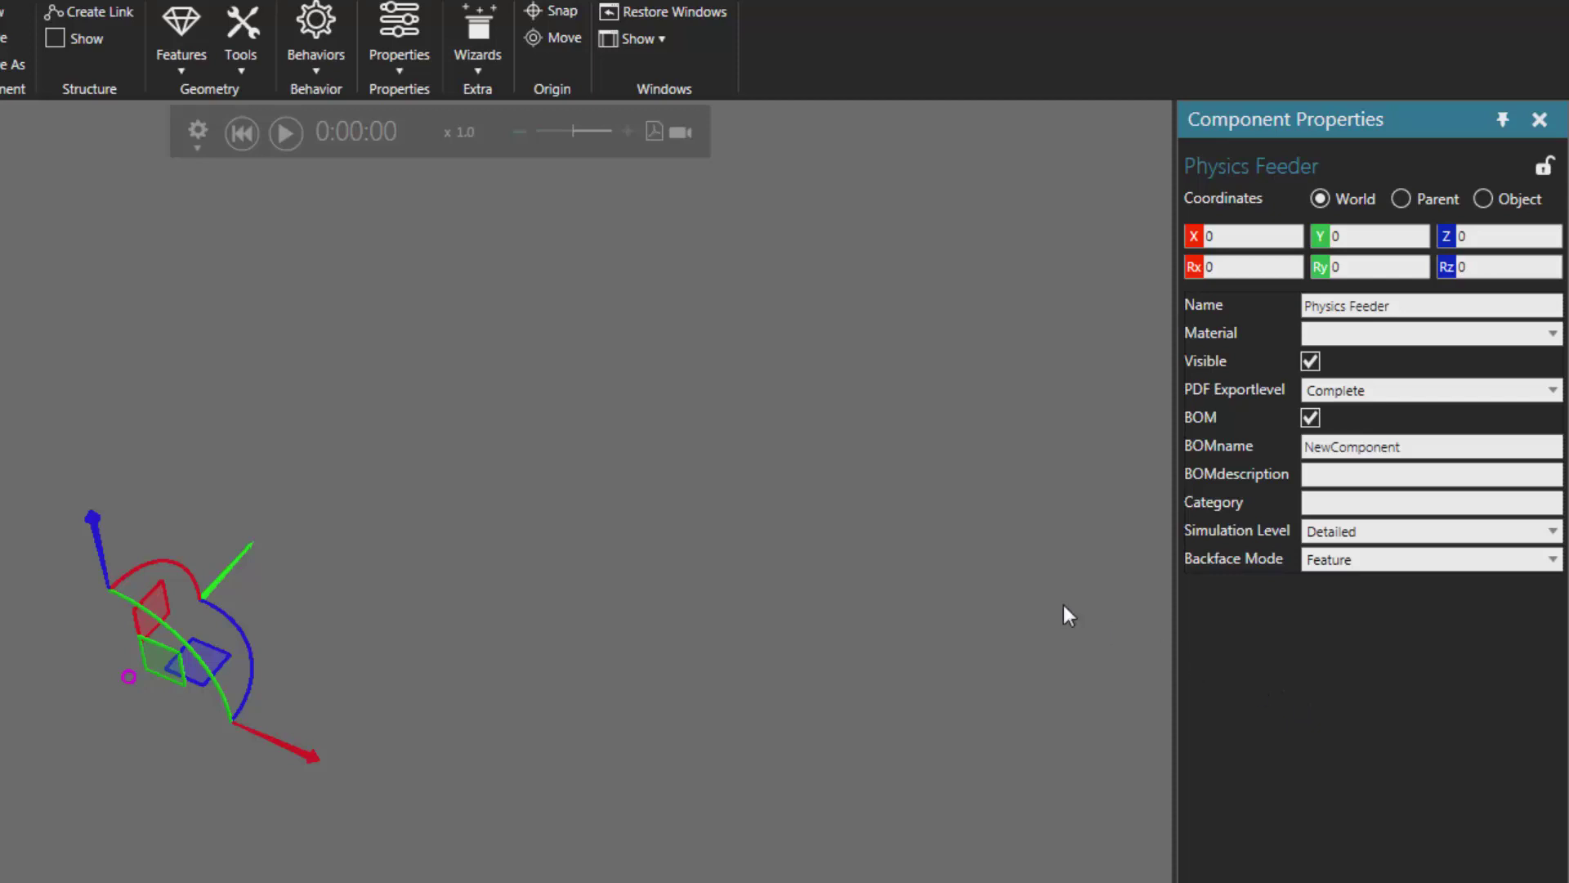
Add a box feature to the component with length 500 mm, width 500 mm and height 700 mm
left_click(183, 70)
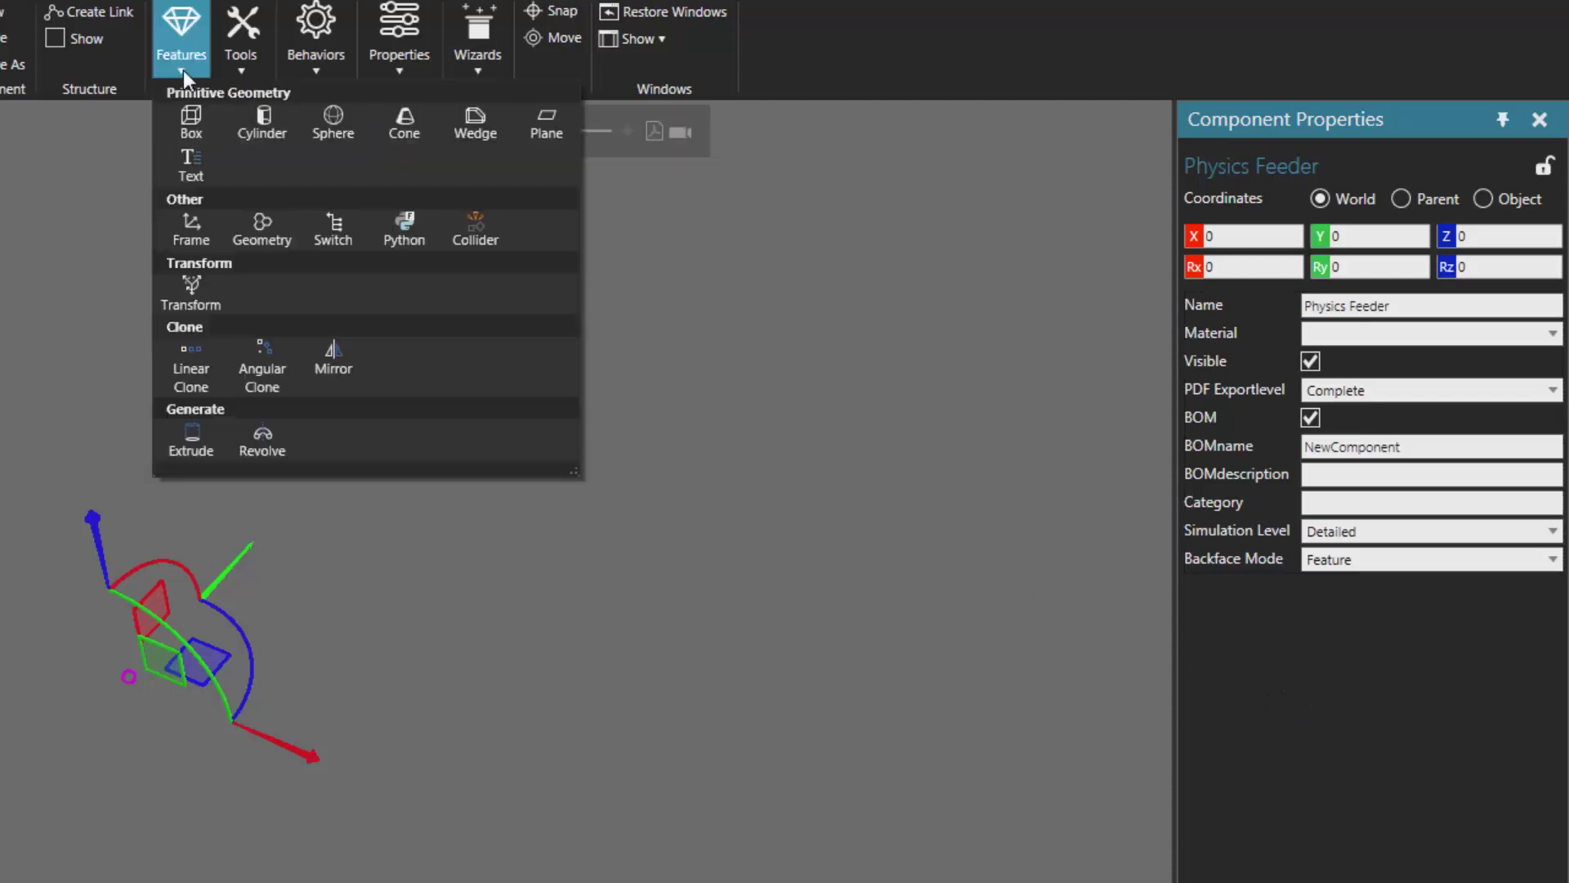
left_click(193, 120)
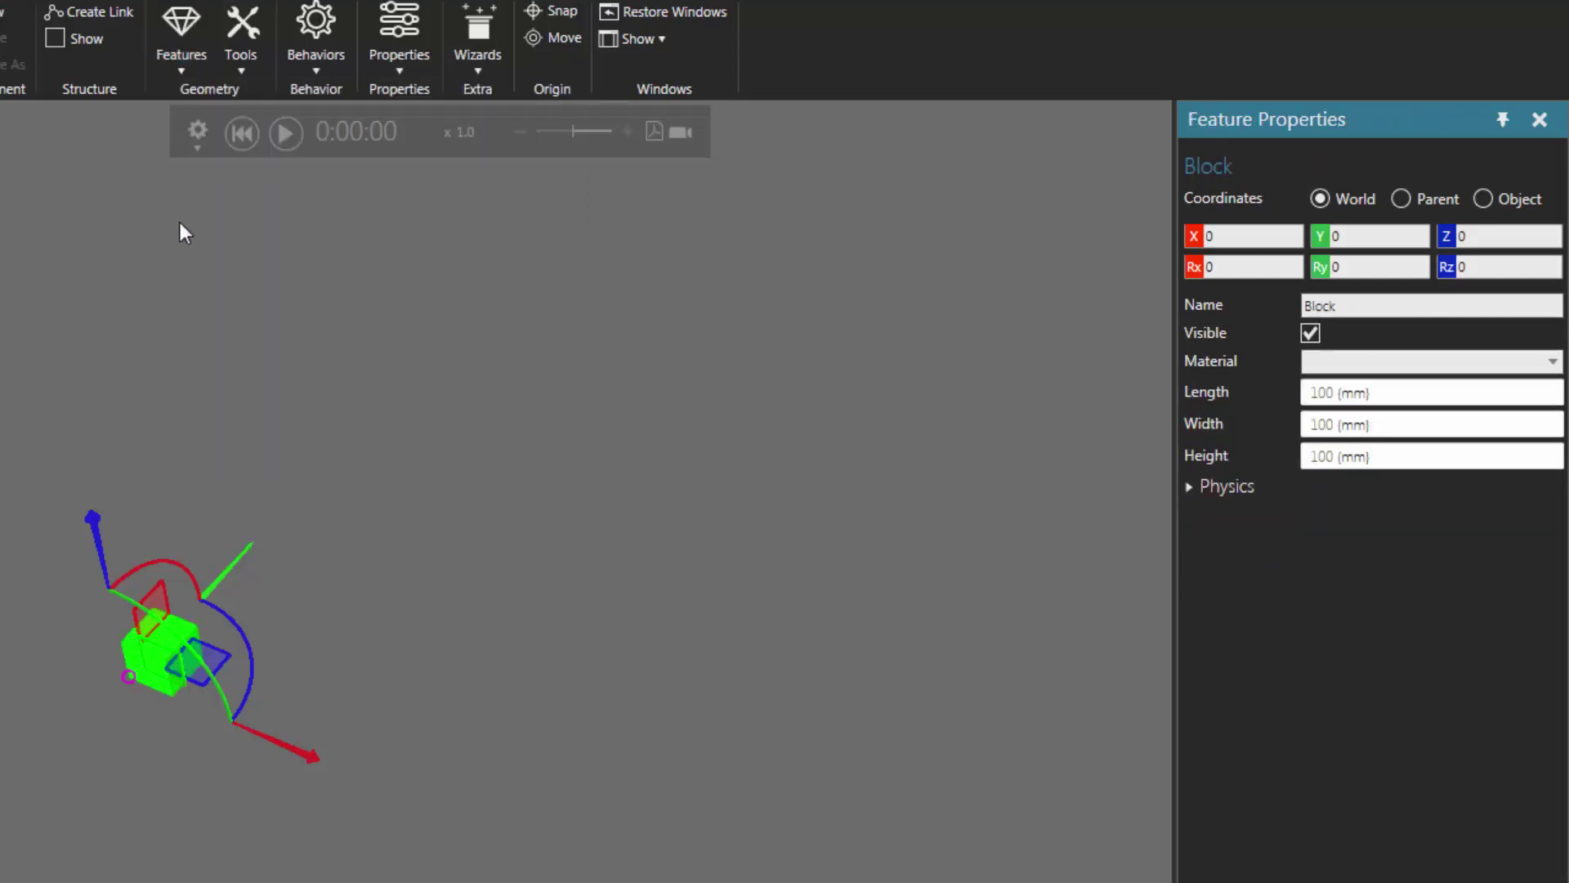
left_click(1361, 392)
type("500")
key("Tab")
type("500")
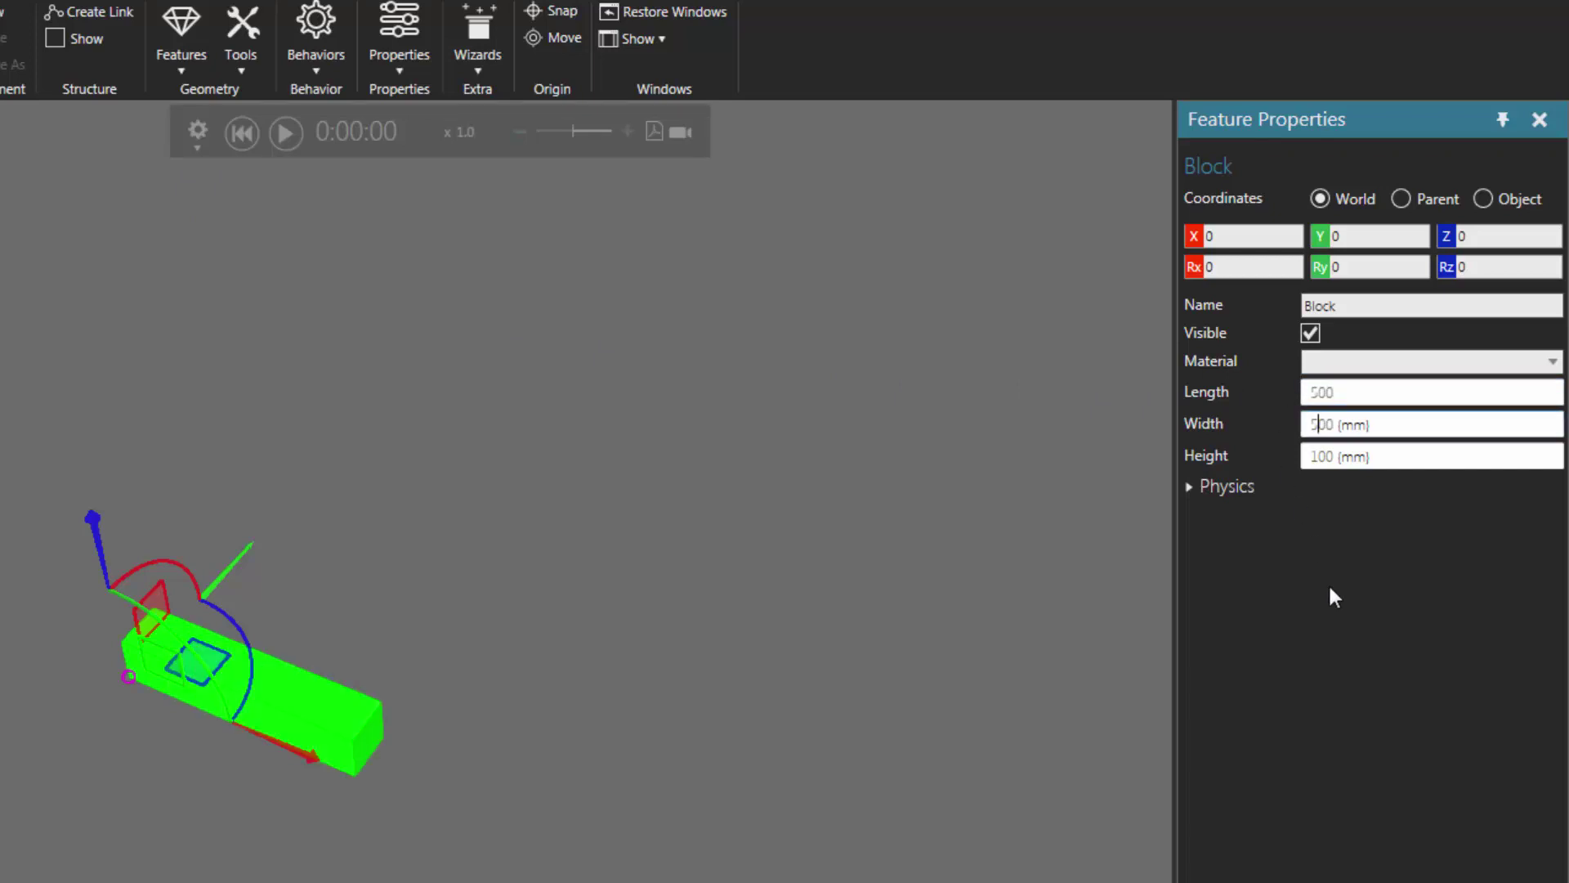
key("Tab")
type("700")
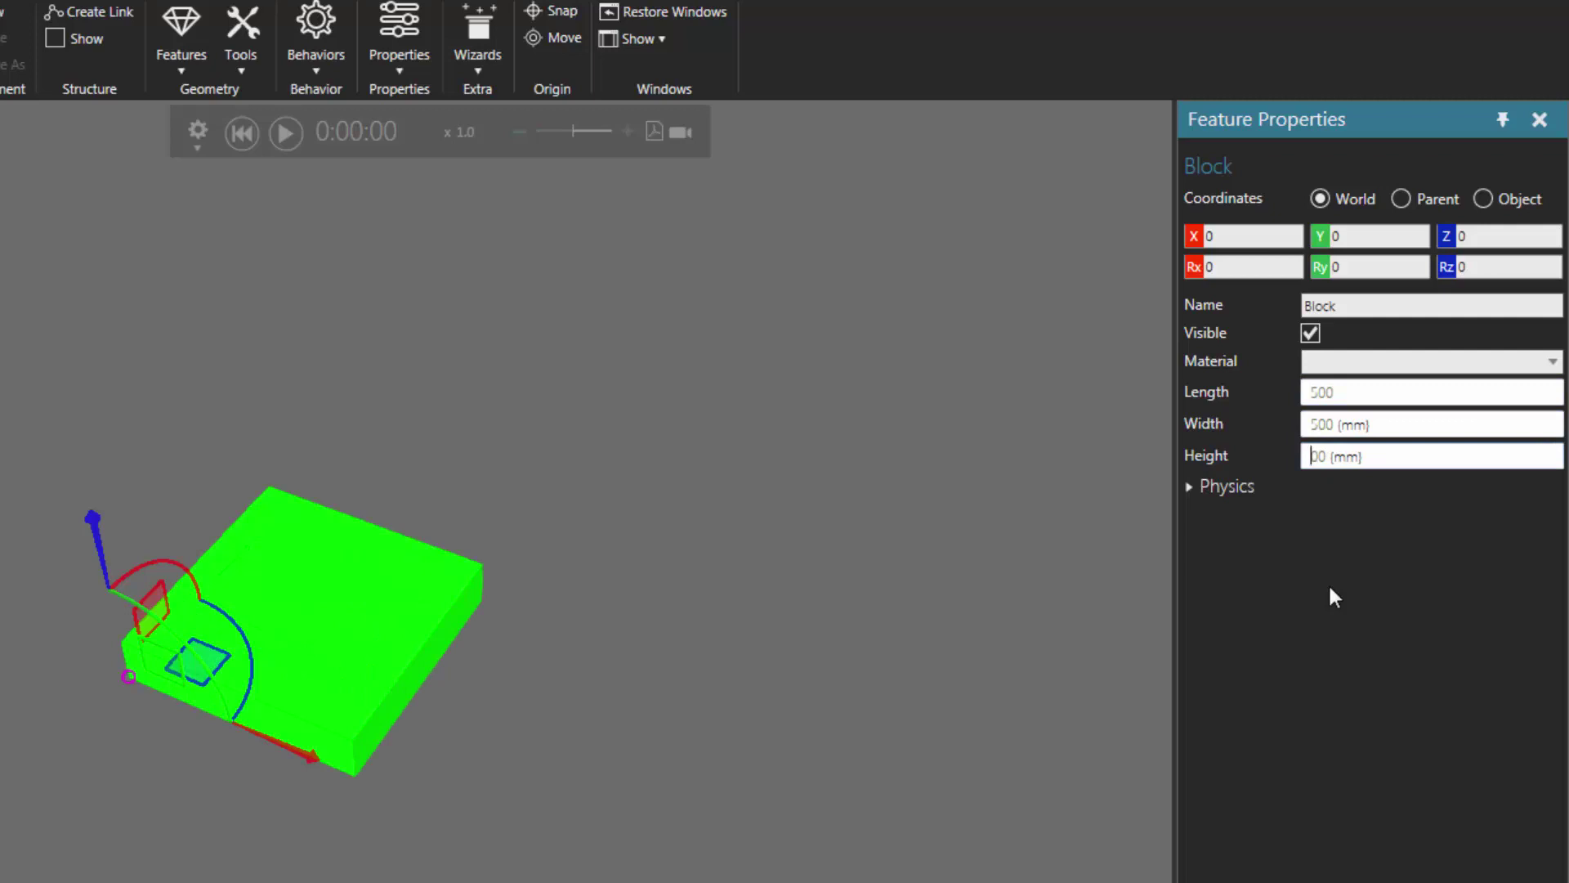
key("Return")
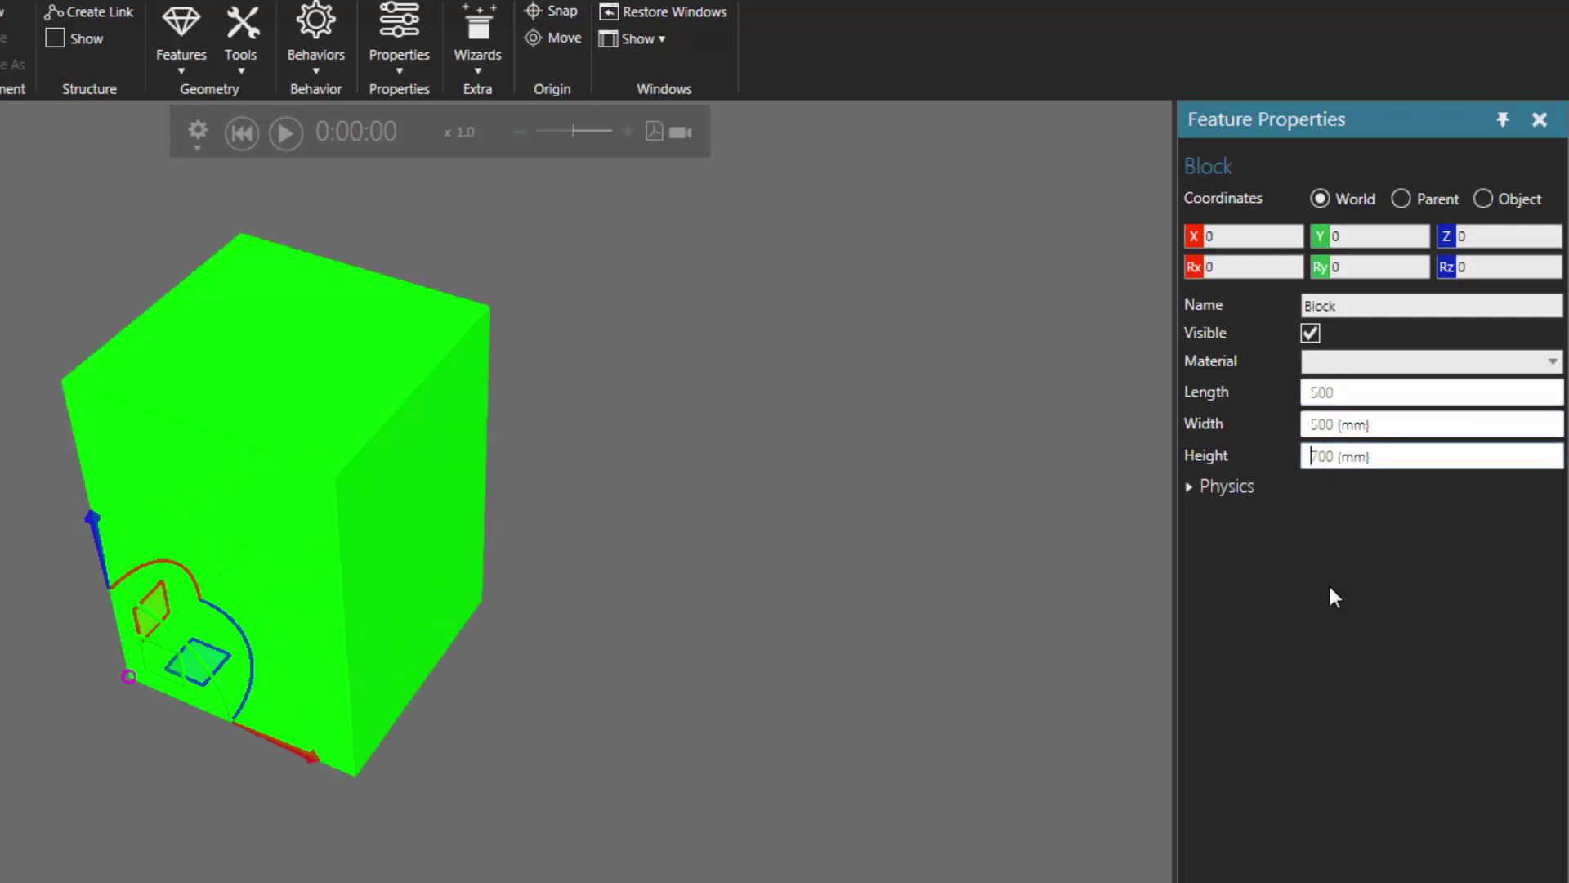
Assign the transp_orange material to the block and set its physics collider to Precise
left_click(1390, 362)
type("tr")
key("Down")
key("Down")
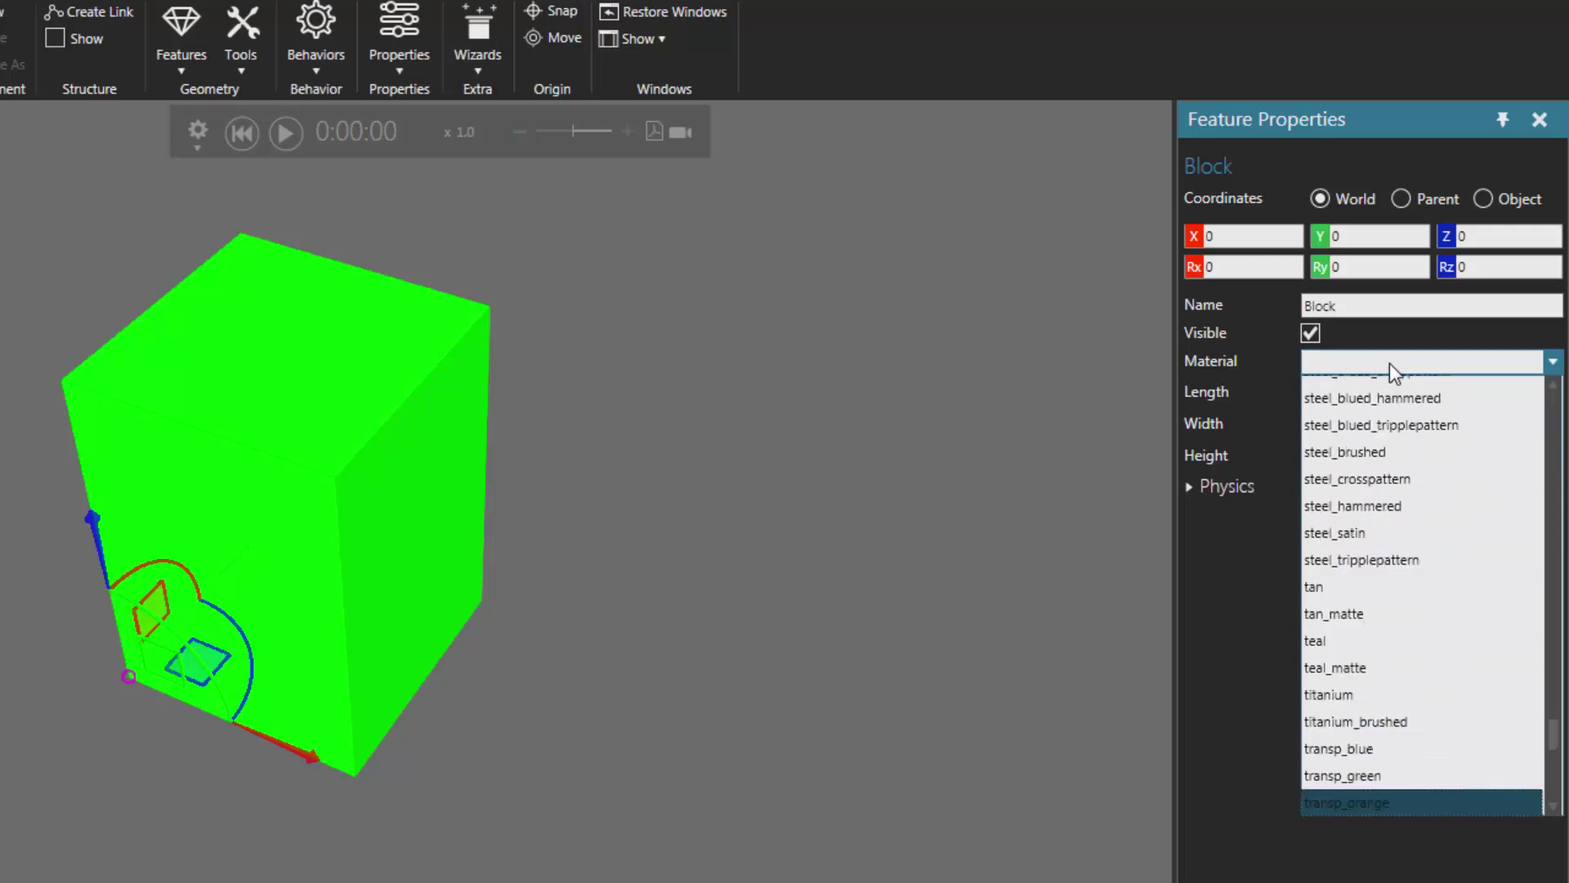
key("Return")
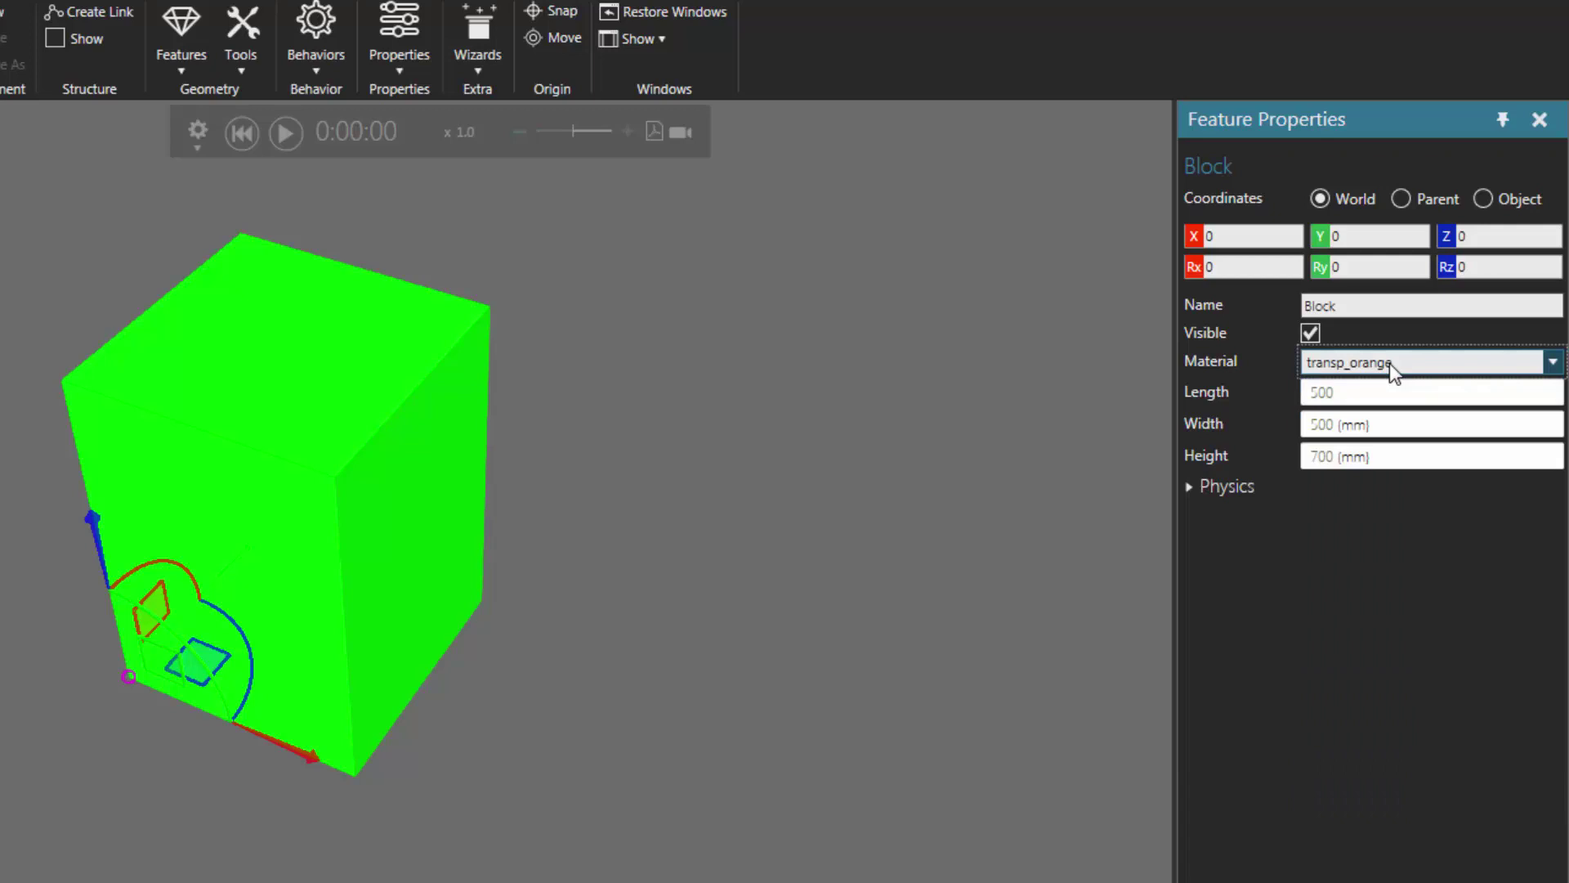
left_click(1190, 487)
left_click(1324, 517)
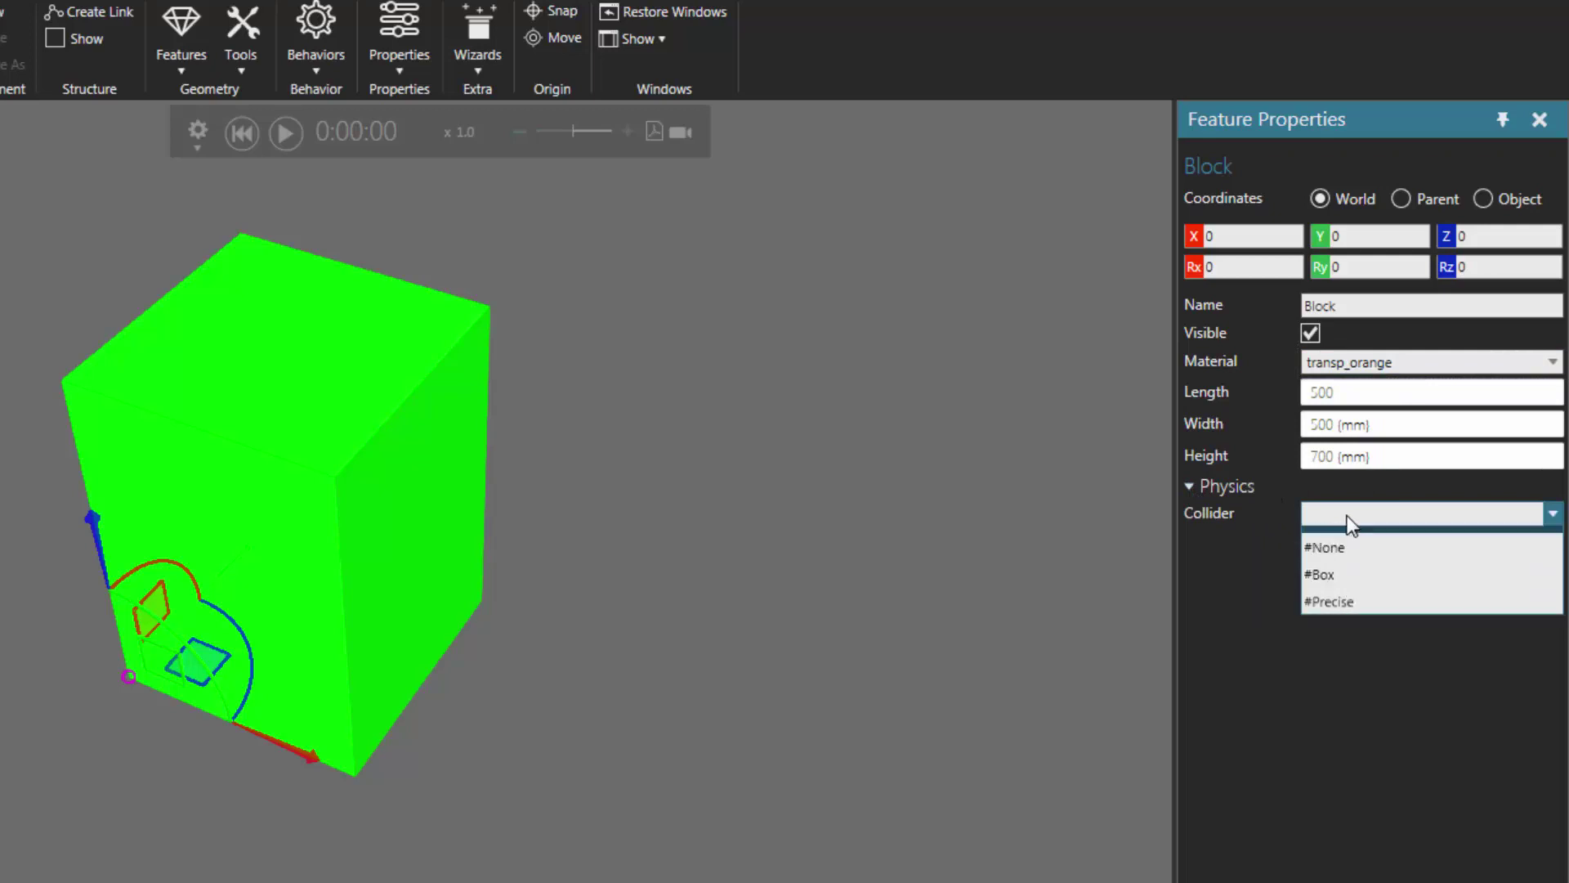
left_click(1361, 594)
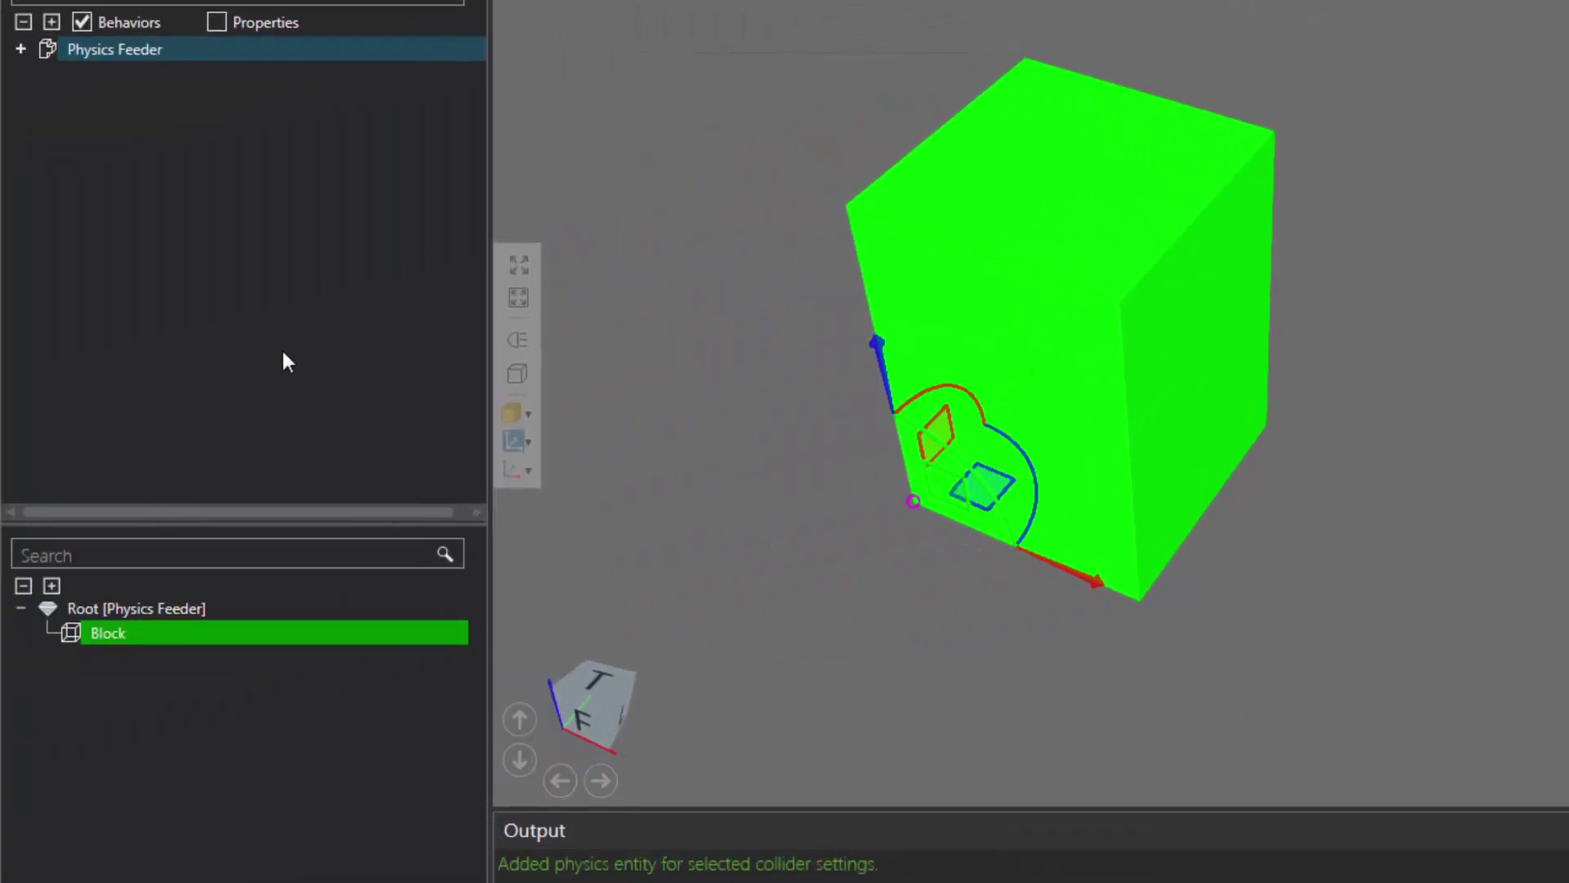
Set the physics type of the component's PhysicsEntity behavior to Kinematic
left_click(52, 23)
left_click(157, 105)
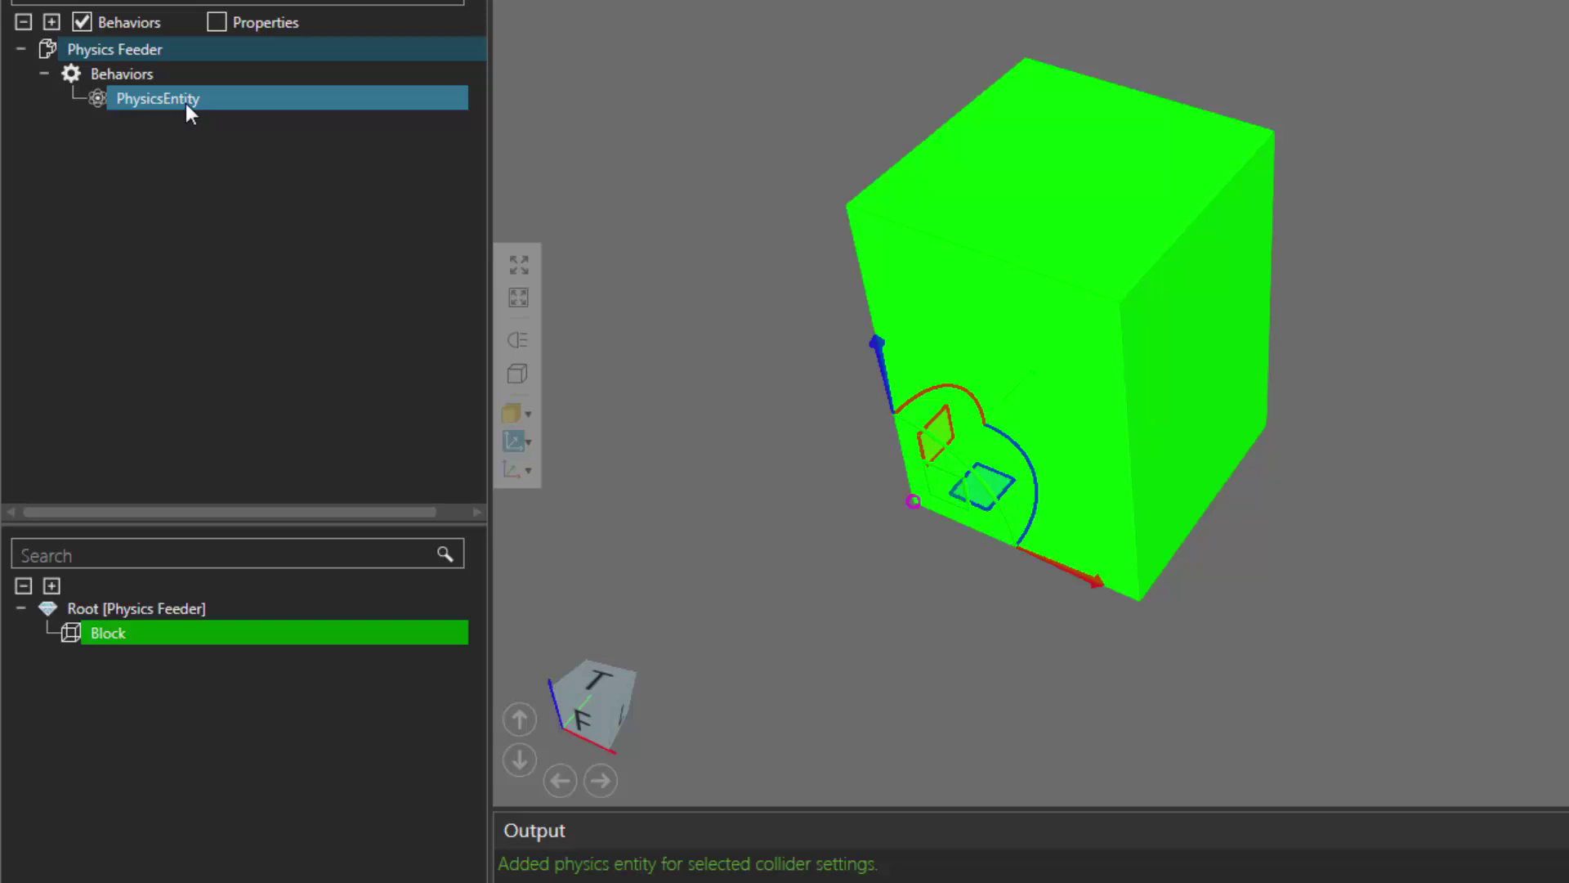
left_click(182, 101)
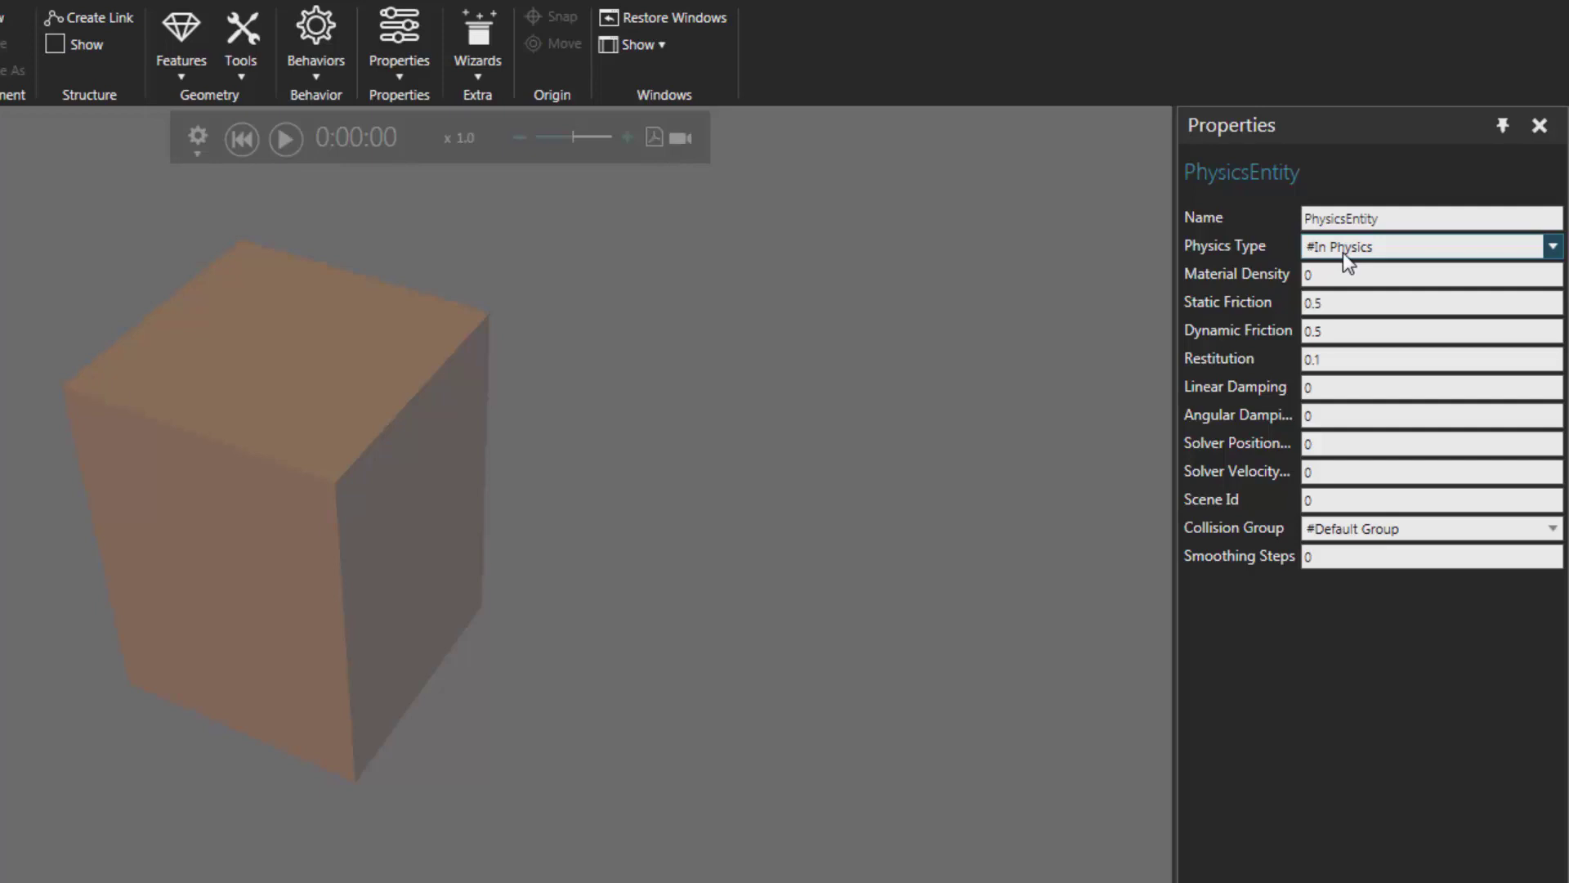
left_click(1344, 253)
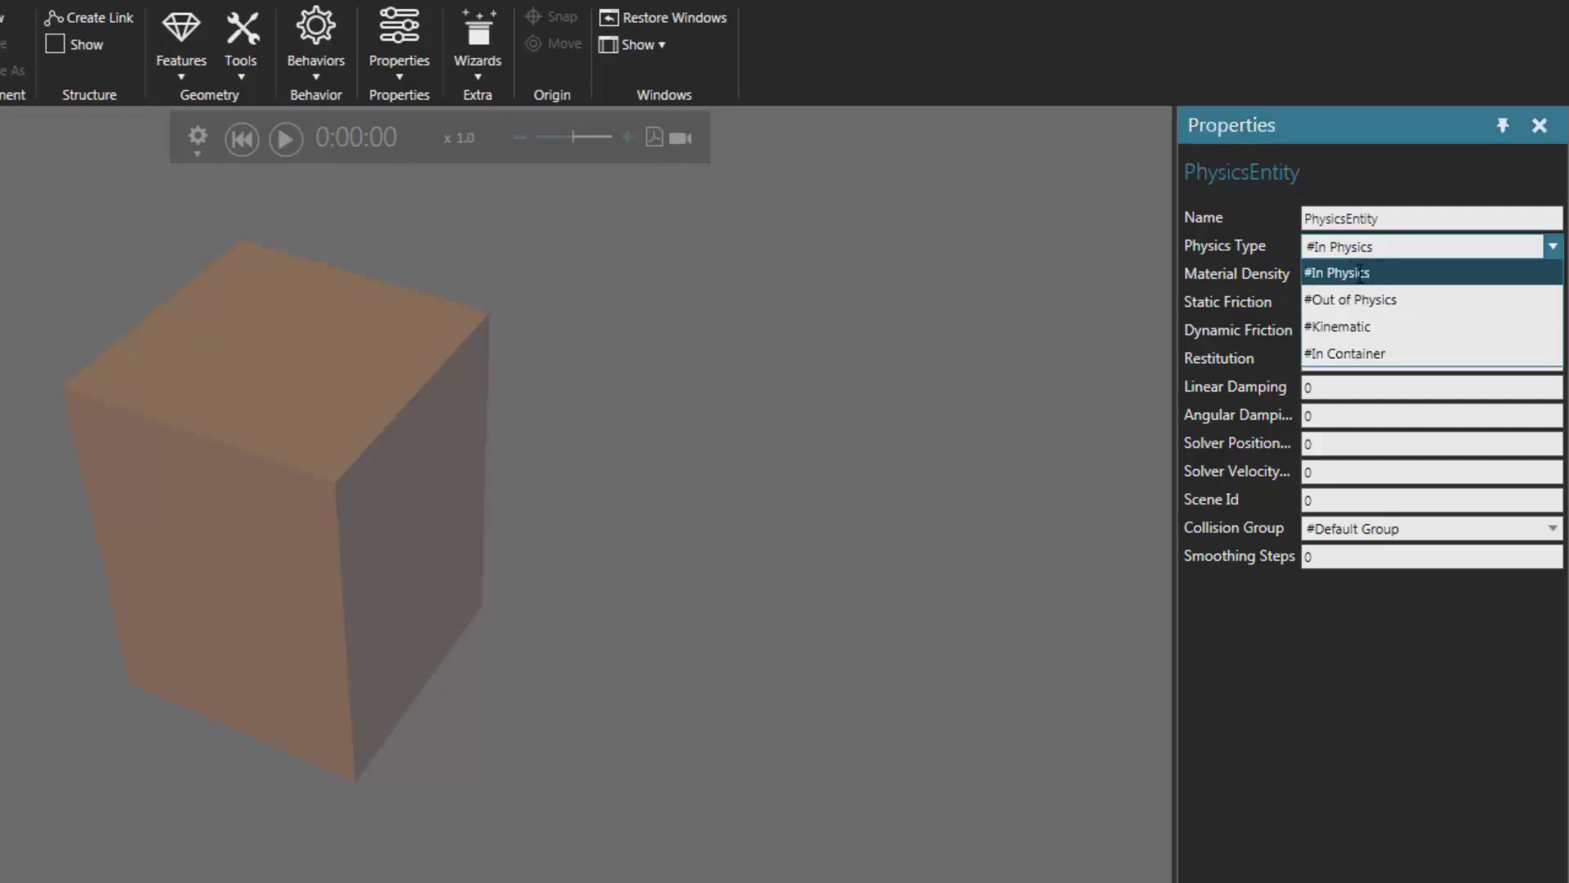
left_click(1361, 344)
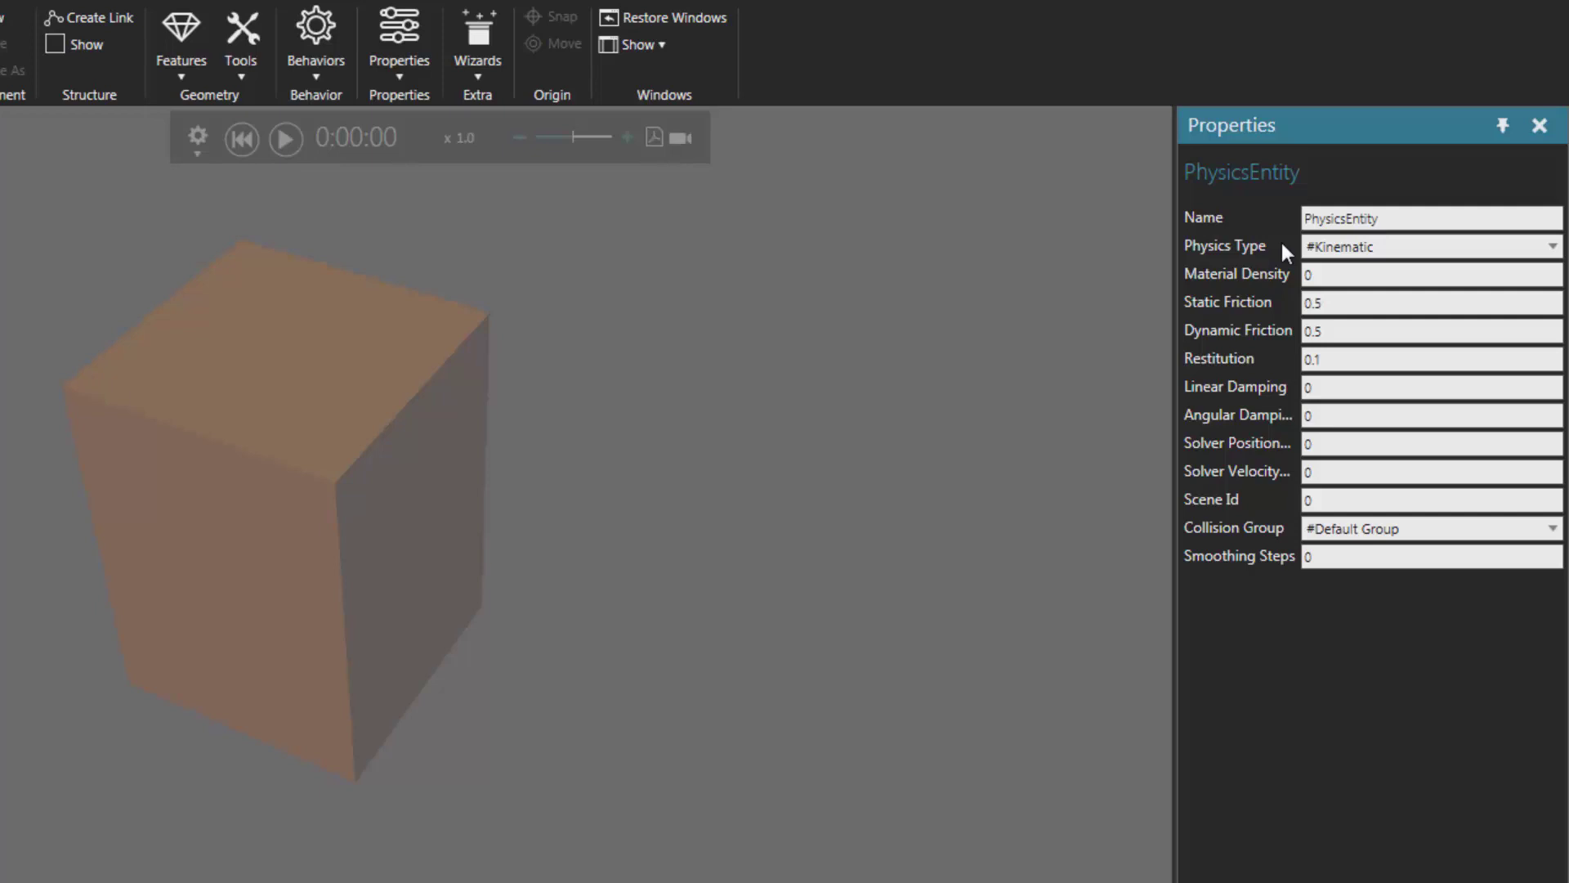
Add a frame feature and snap it to the centre of the block's top face at 250, 250, 700
left_click(180, 71)
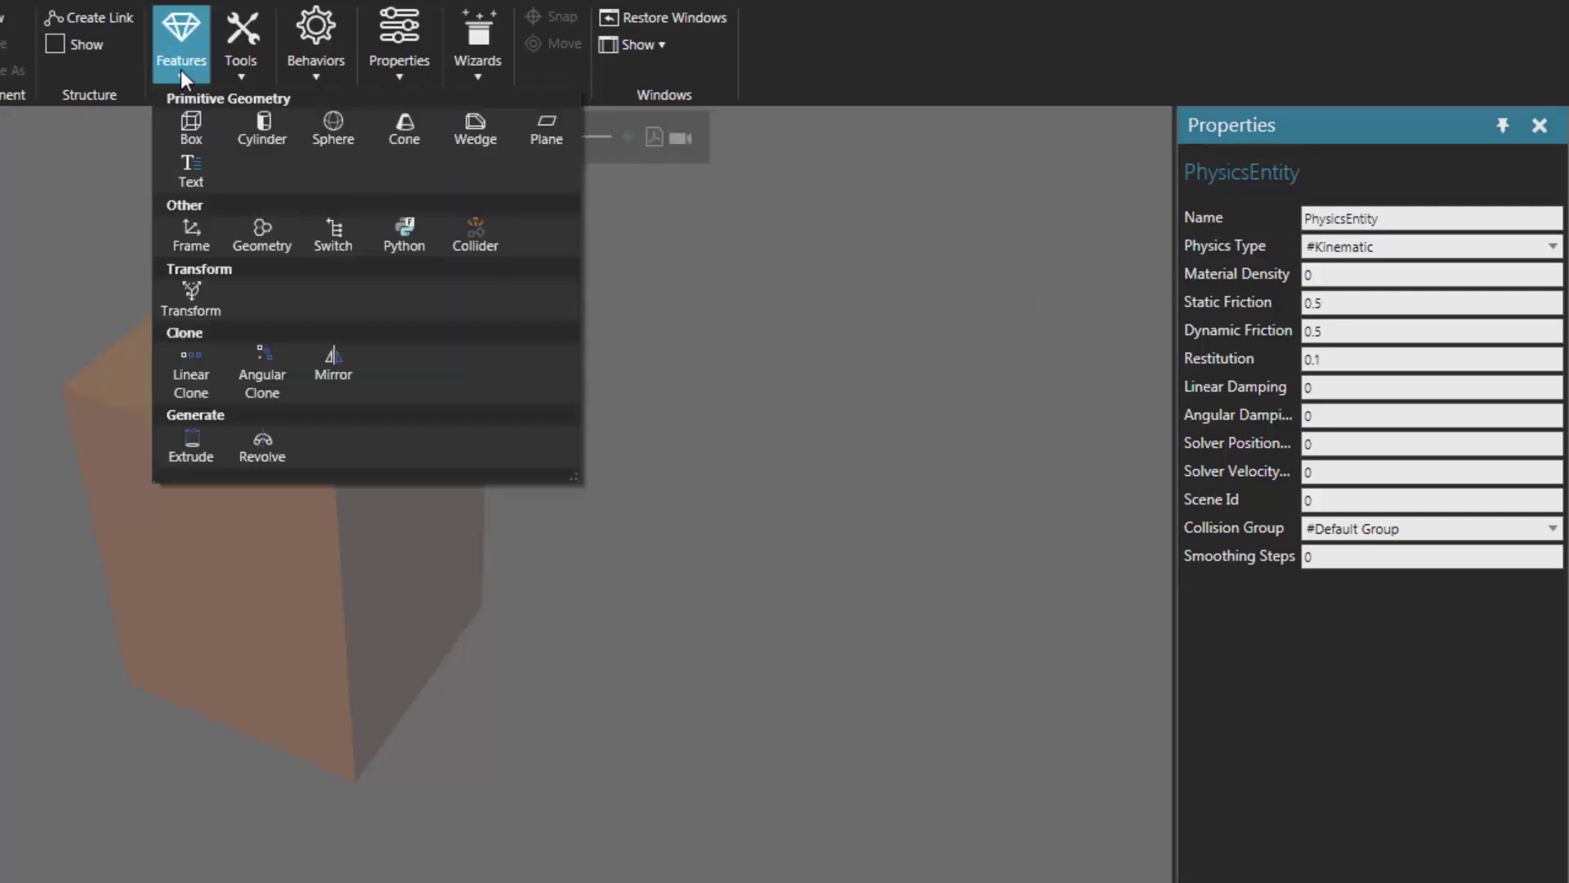
left_click(188, 219)
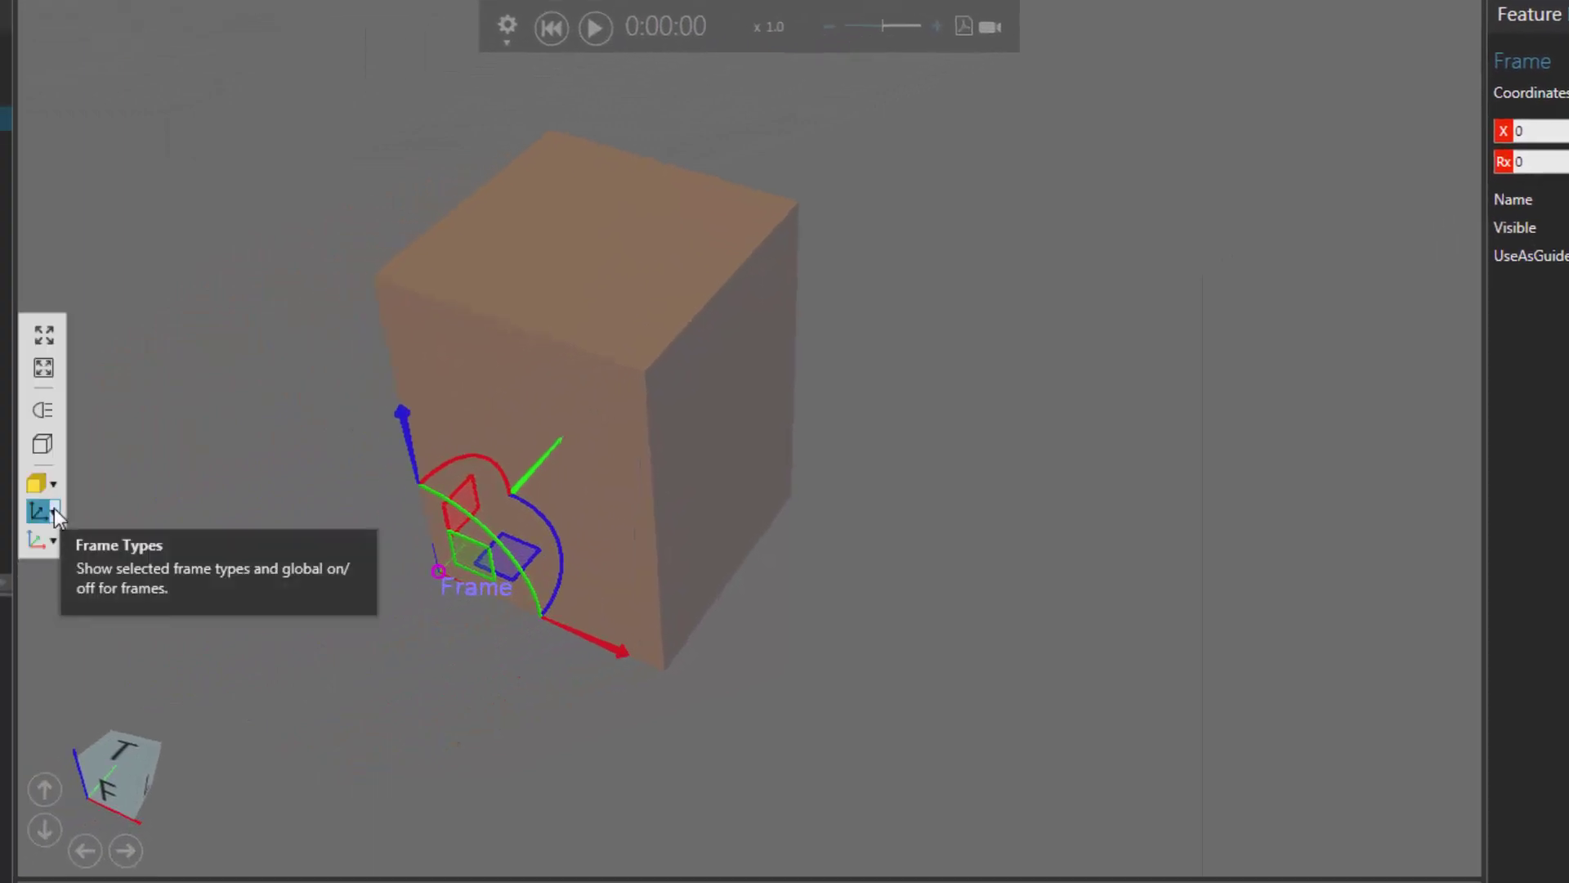
left_click(54, 507)
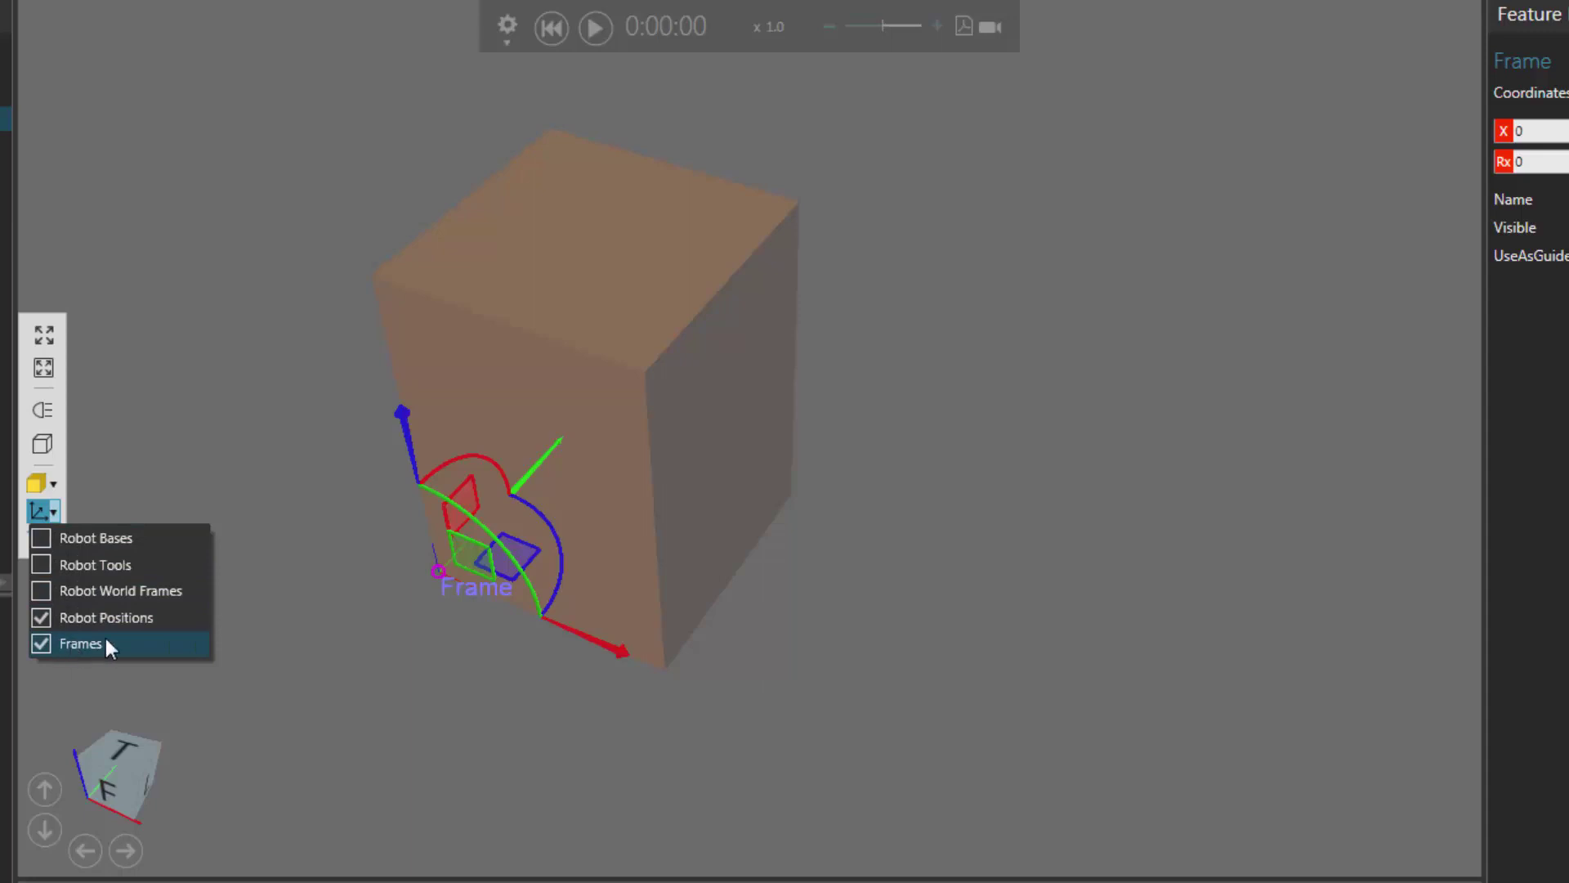
left_click(438, 576)
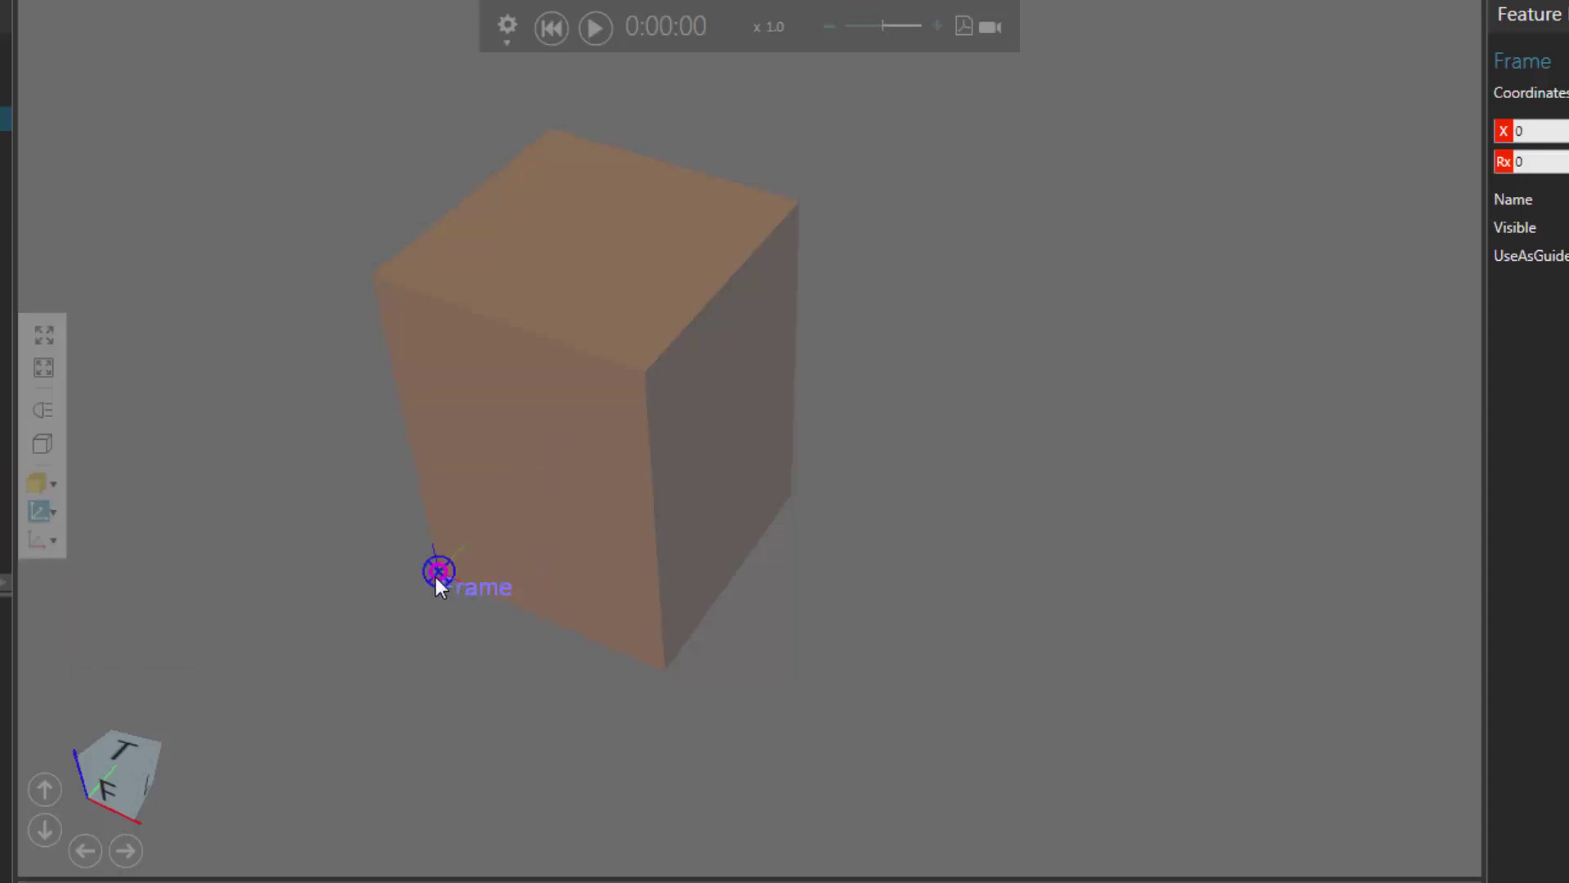
left_click_drag(434, 572, 591, 244)
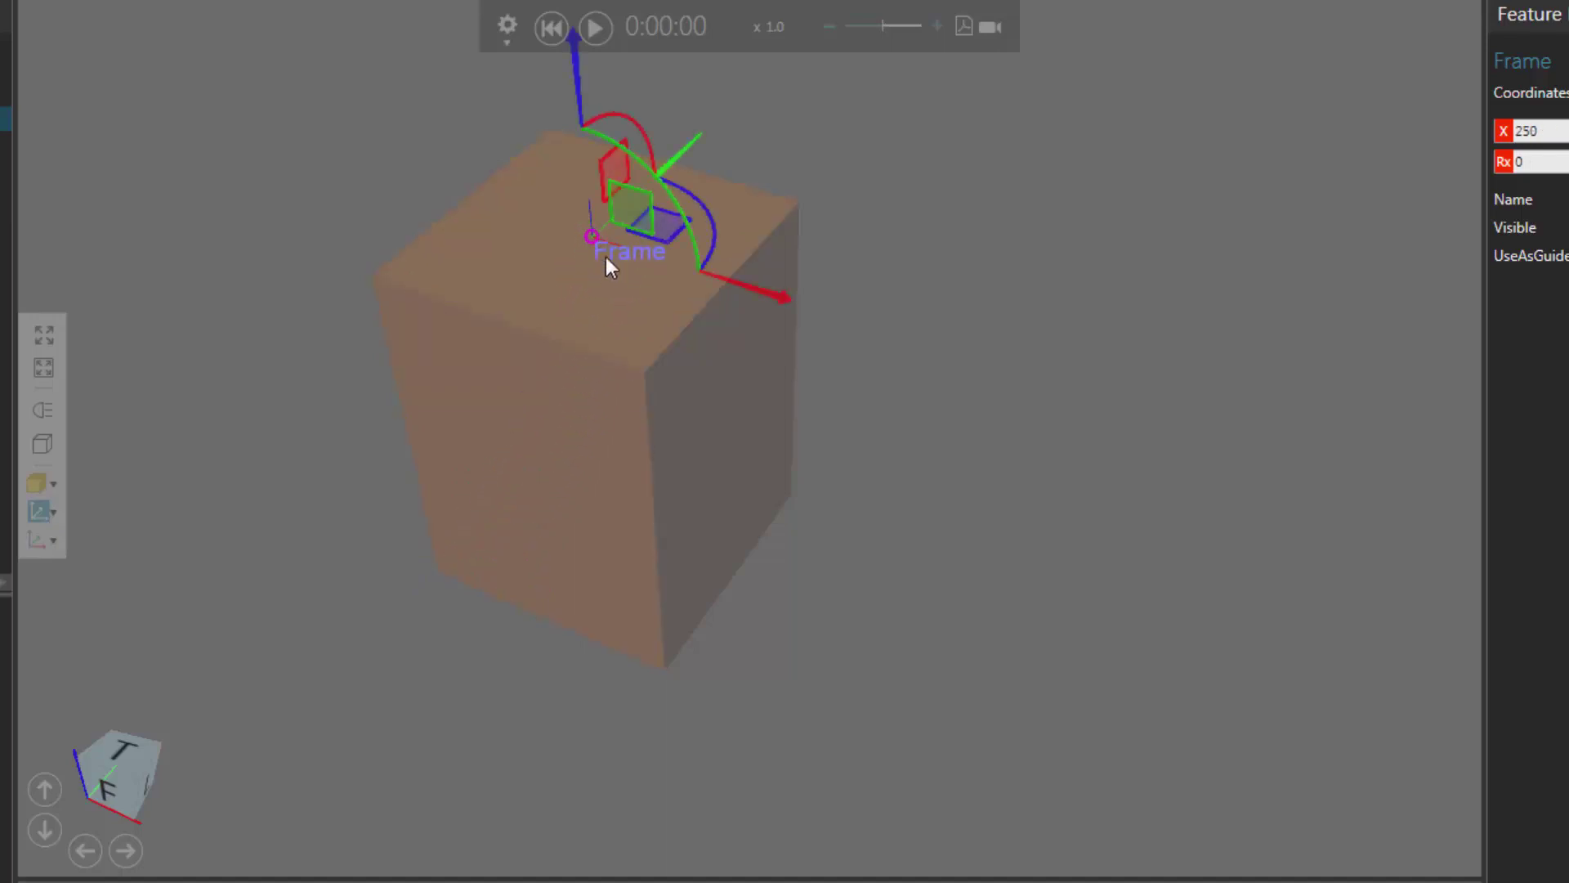
scroll(600, 282, "up", 4)
scroll(601, 292, "down", 3)
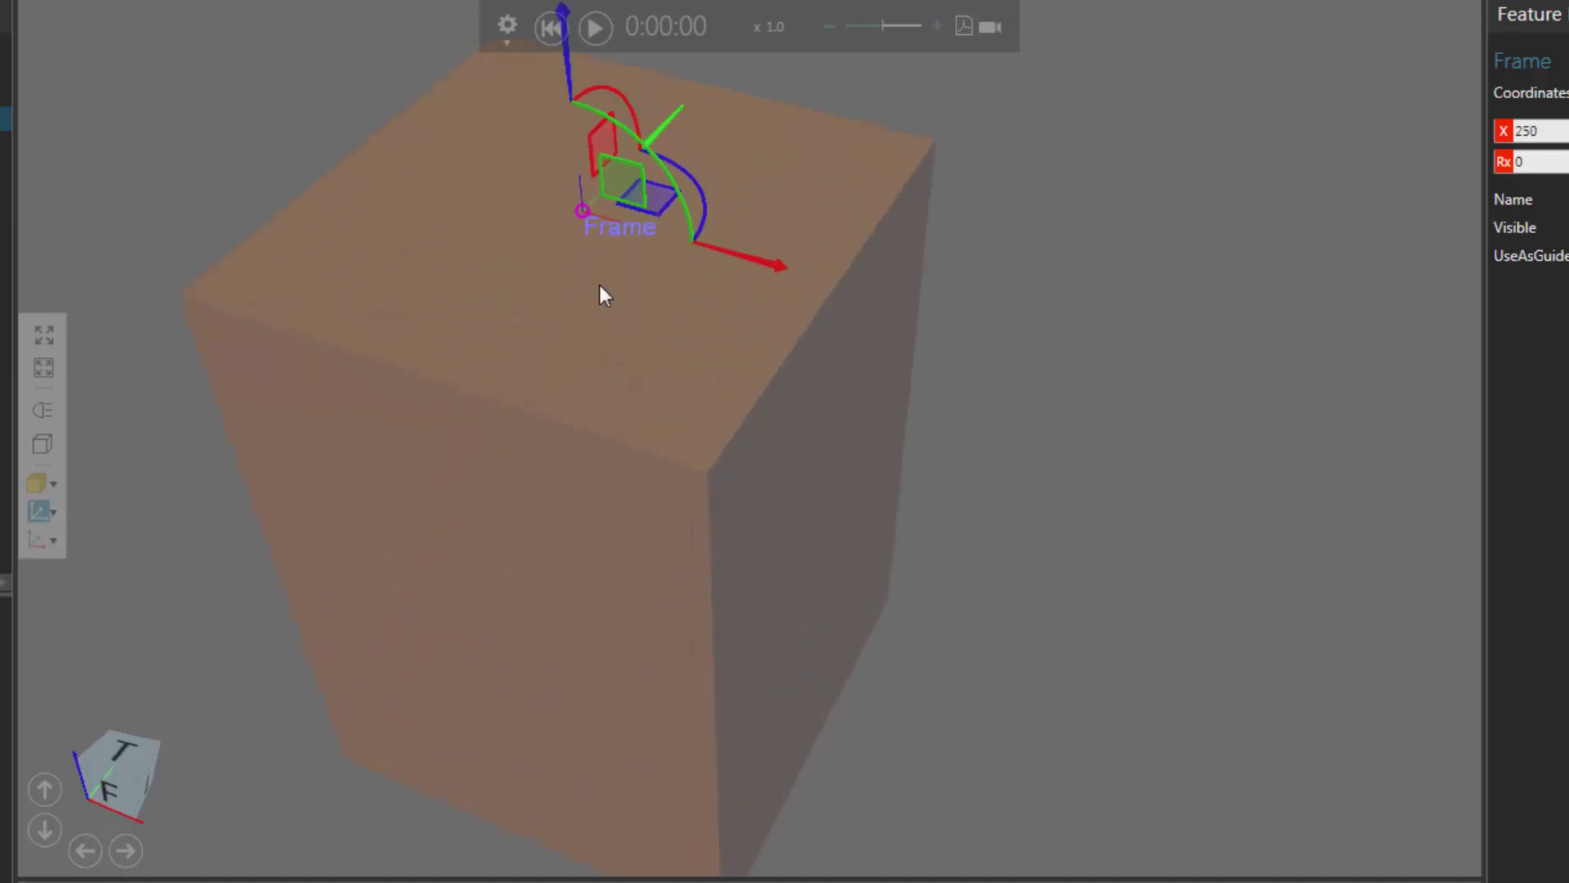
scroll(677, 438, "up", 4)
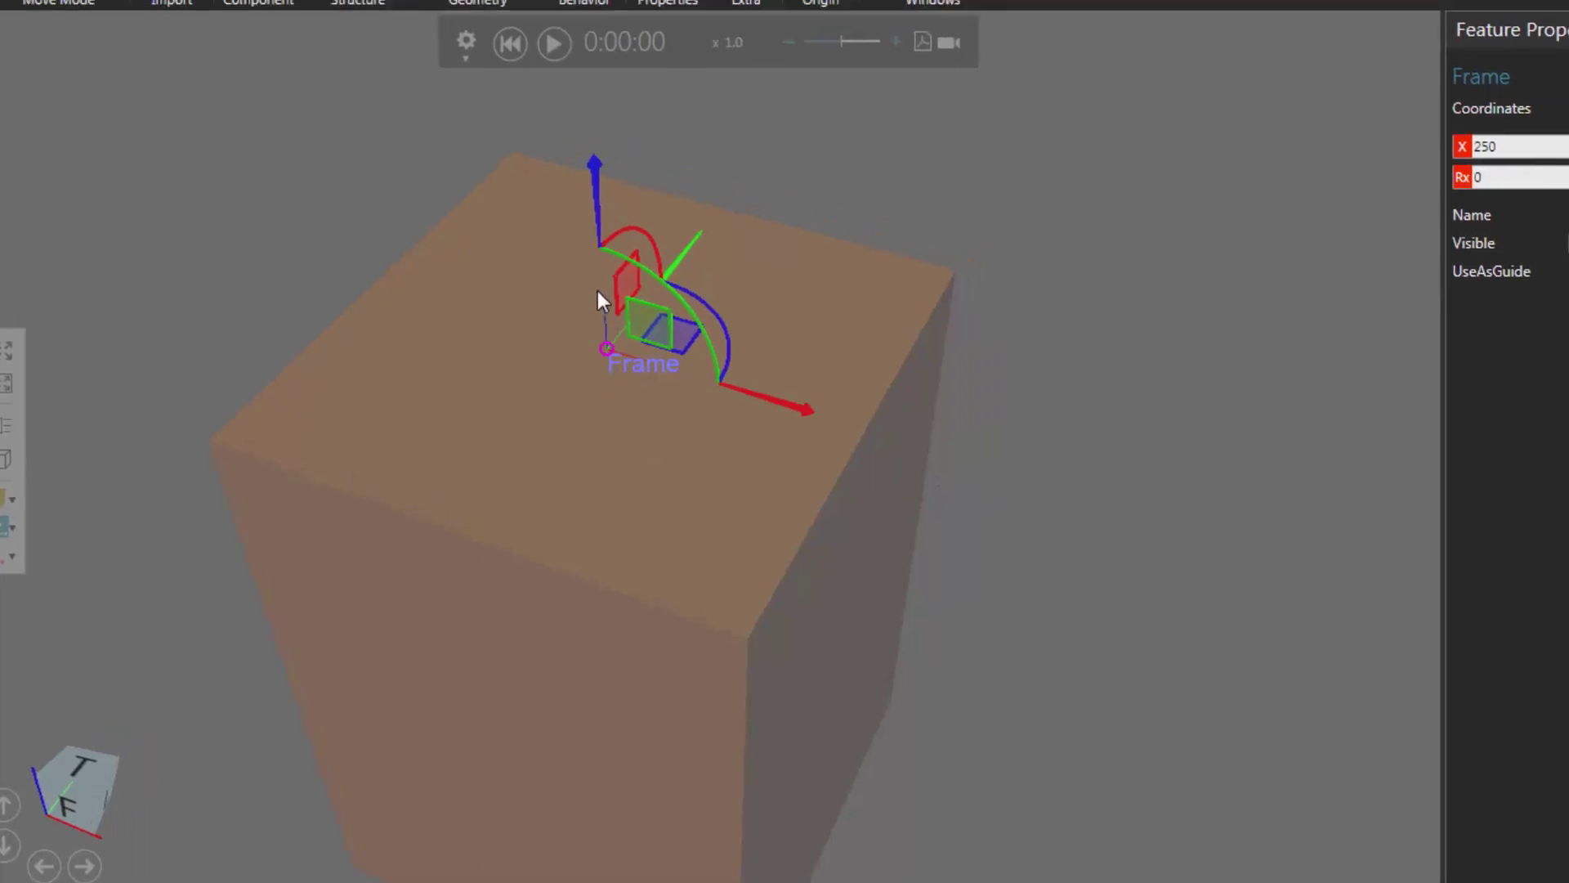
Add a second frame feature and snap it to the midpoint of the block's top edge at 500, 250, 700
left_click(182, 75)
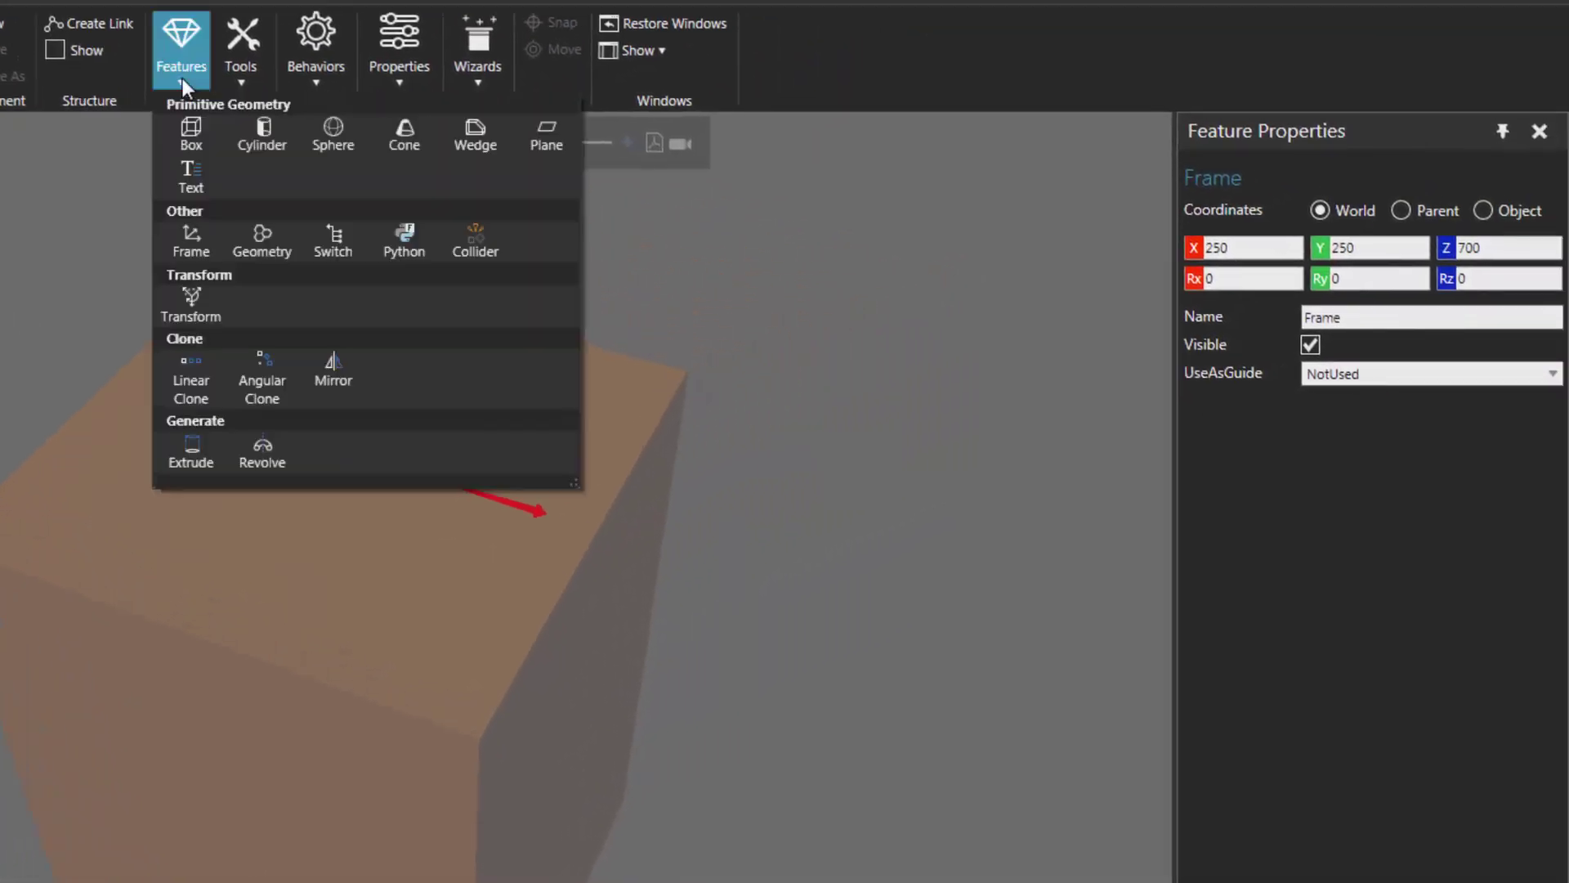
left_click(194, 245)
right_click_drag(173, 612, 158, 581)
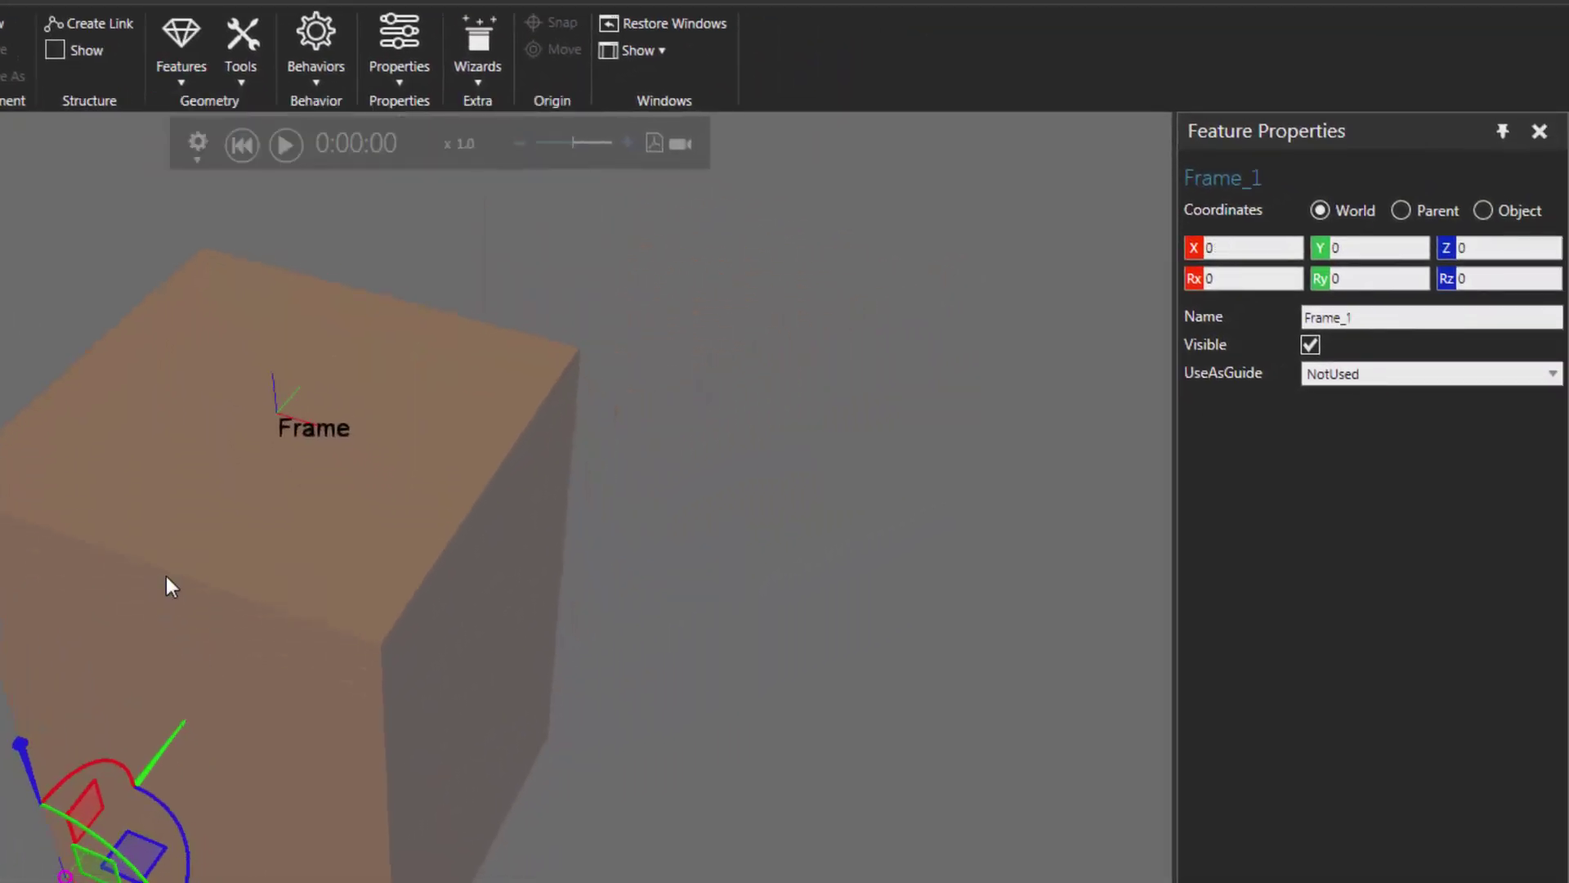
left_click_drag(70, 870, 490, 478)
scroll(528, 596, "up", 1)
right_click_drag(529, 598, 473, 466)
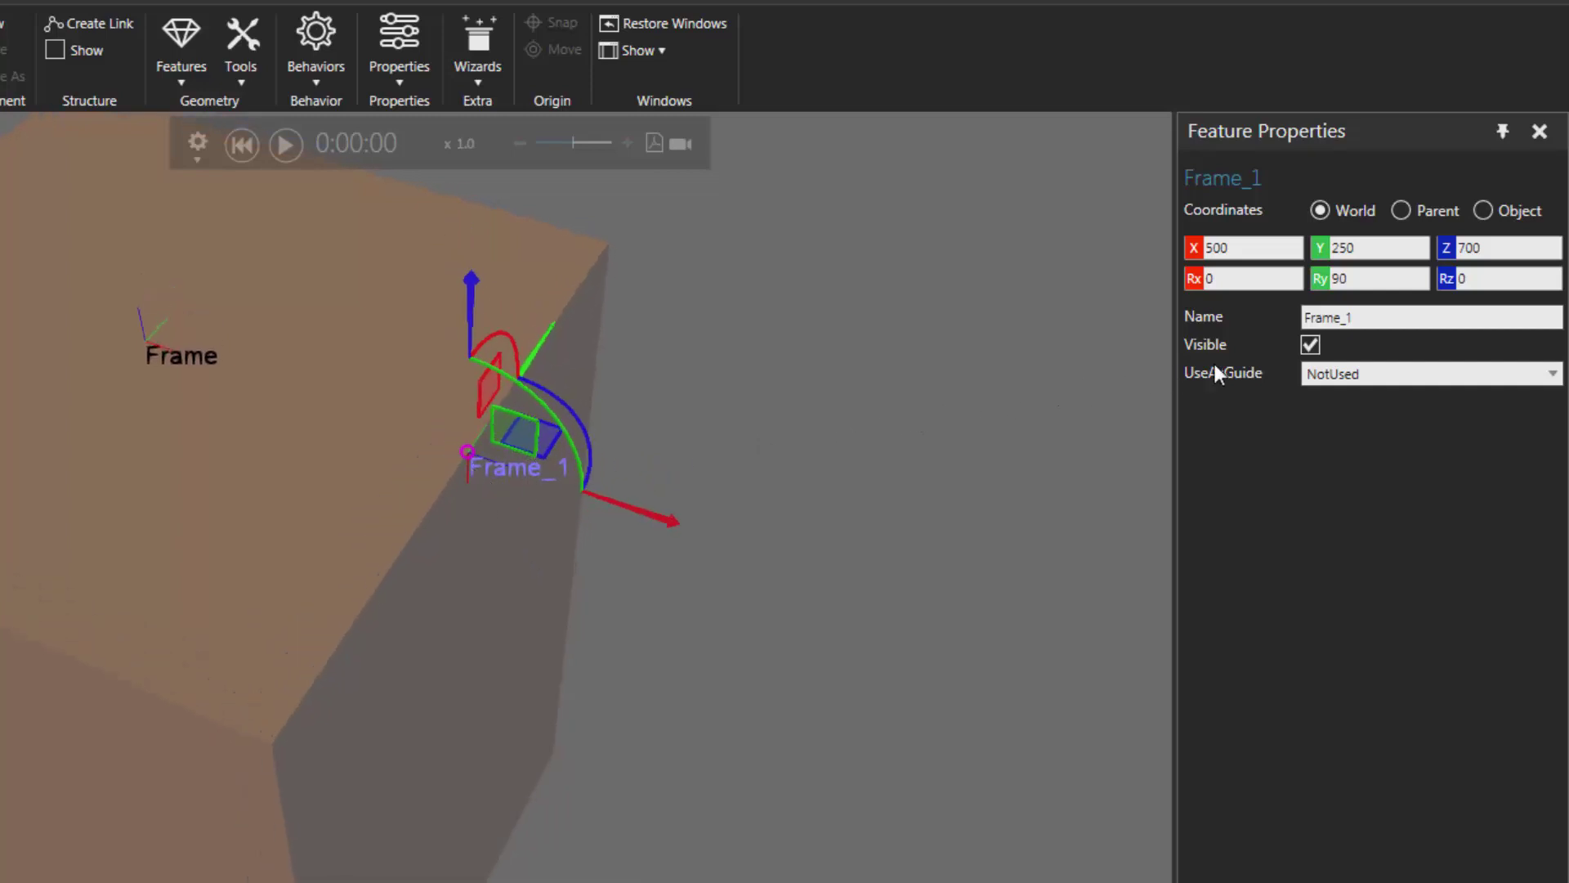
Reset the second frame's Ry rotation to 0
left_click(1323, 282)
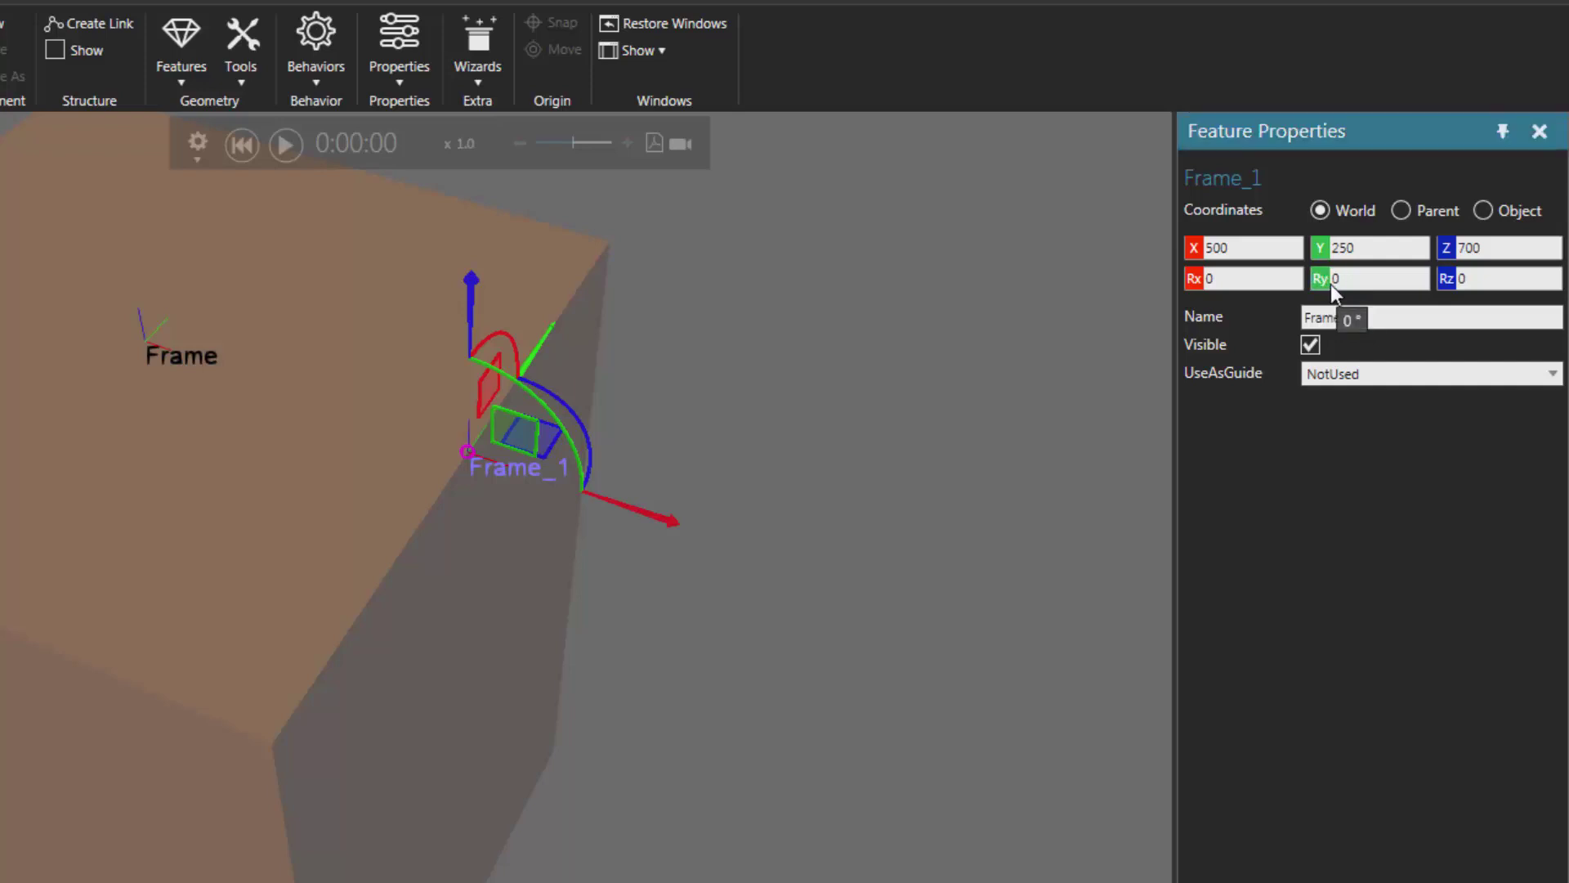
scroll(469, 461, "up", 1)
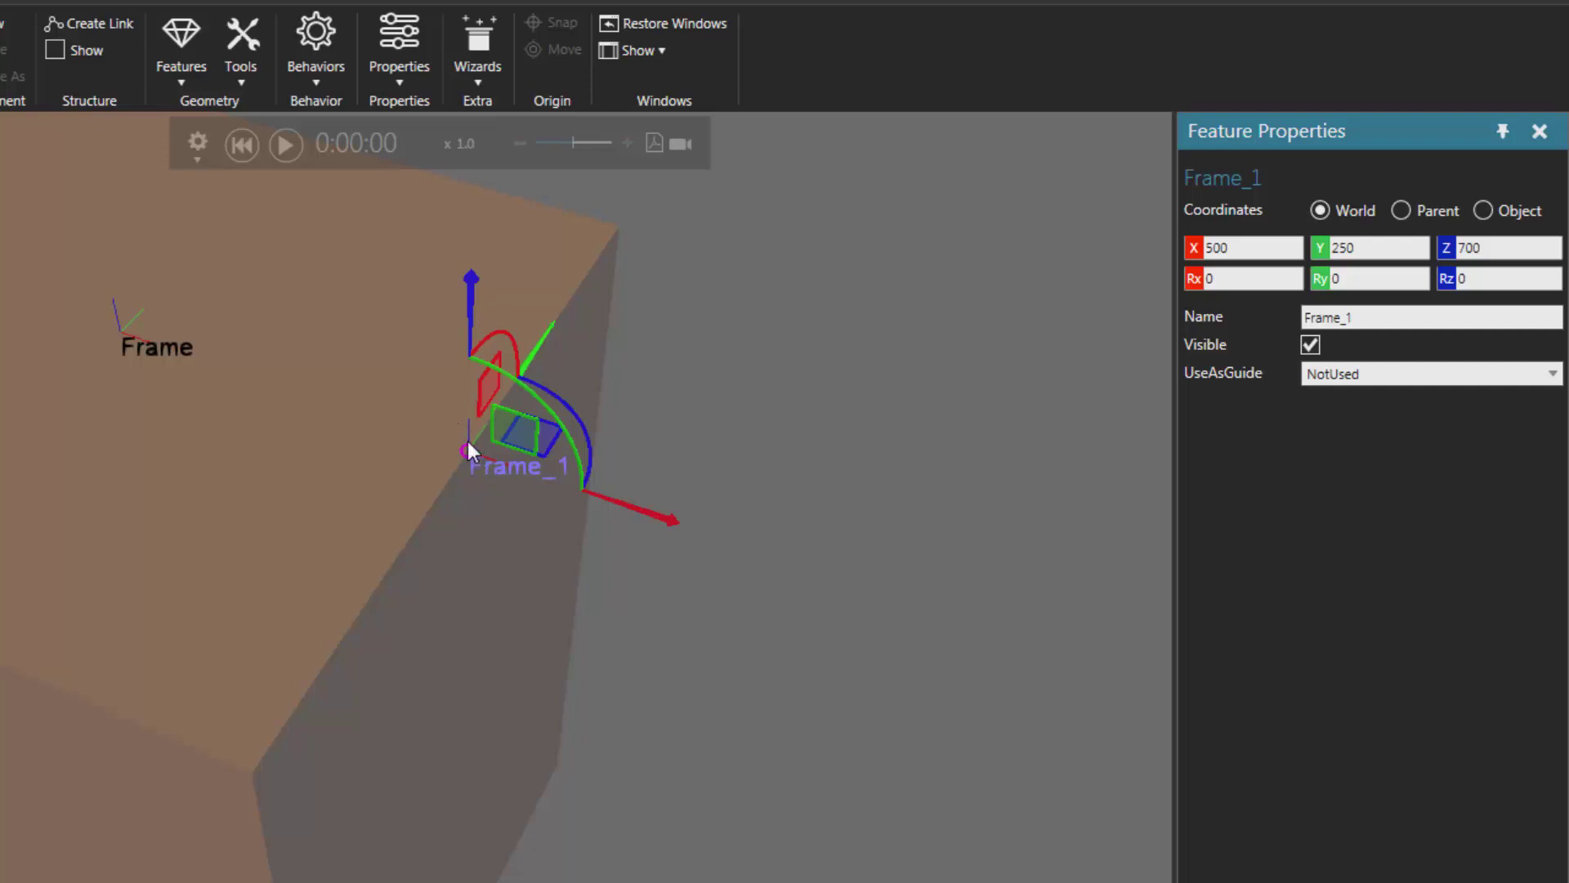
mouse_move(501, 561)
right_mouse_down()
mouse_move(525, 556)
mouse_move(498, 558)
right_mouse_up()
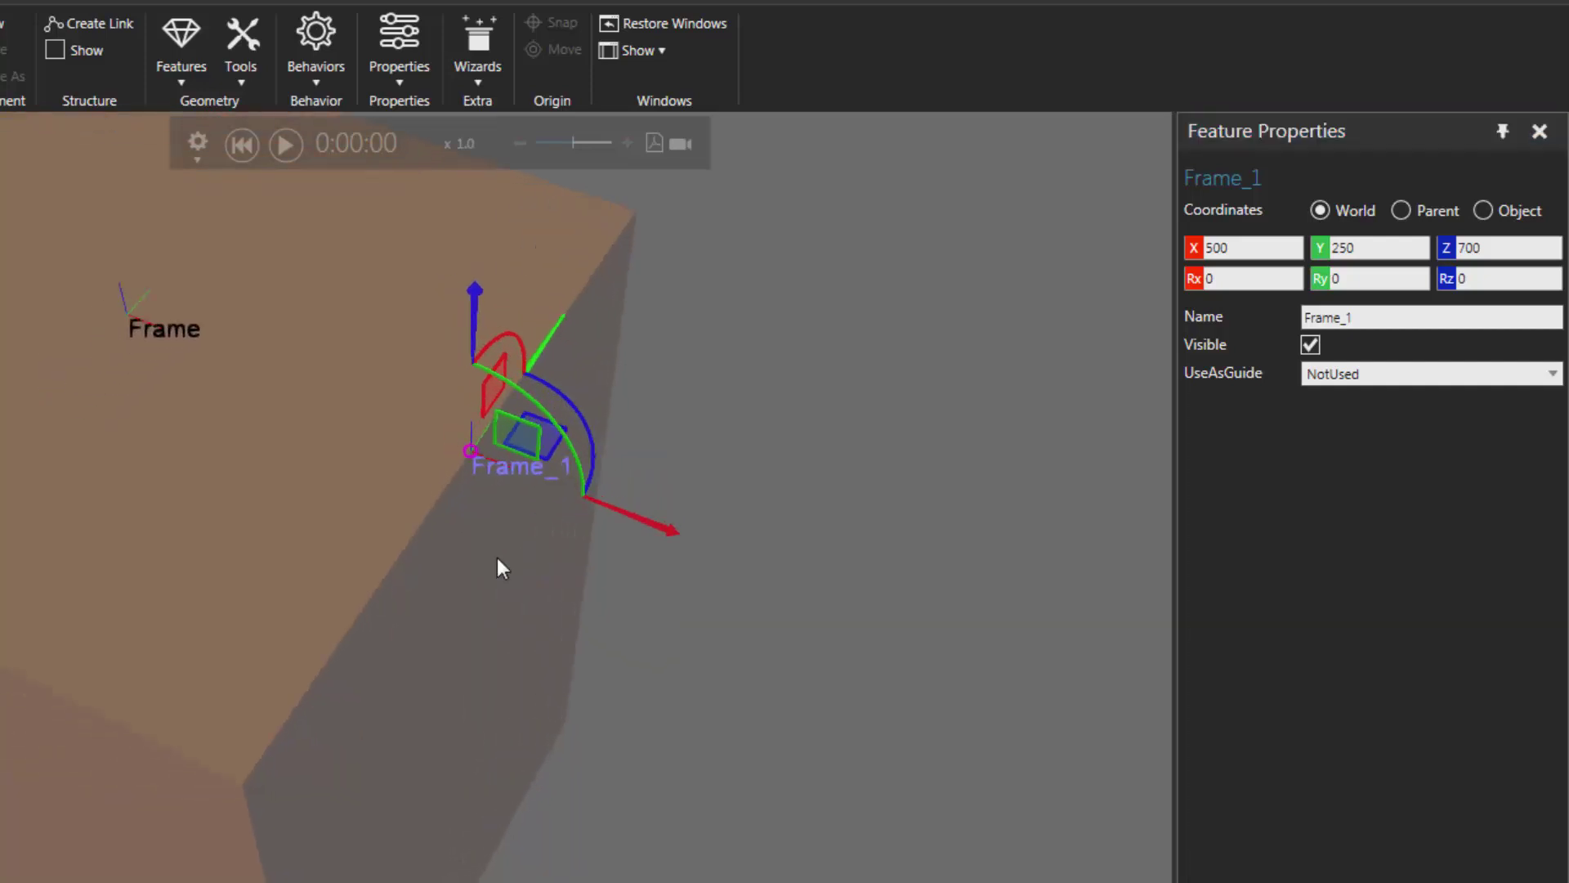
right_click_drag(515, 718, 517, 663)
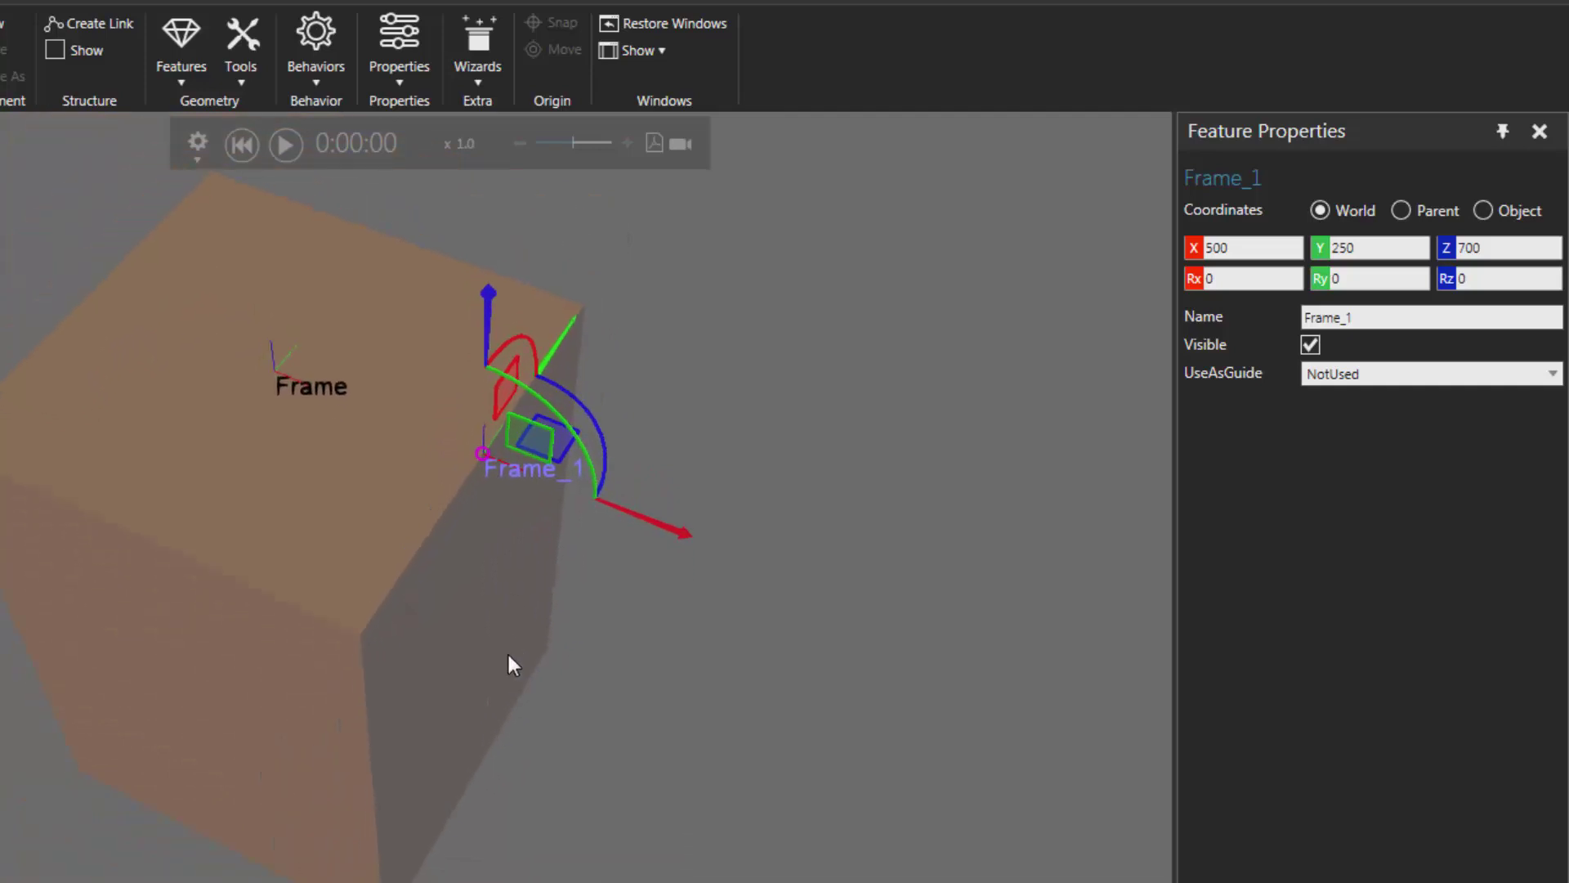
Add a Component Creator behavior and a One Way Path behavior to the component
left_click(316, 80)
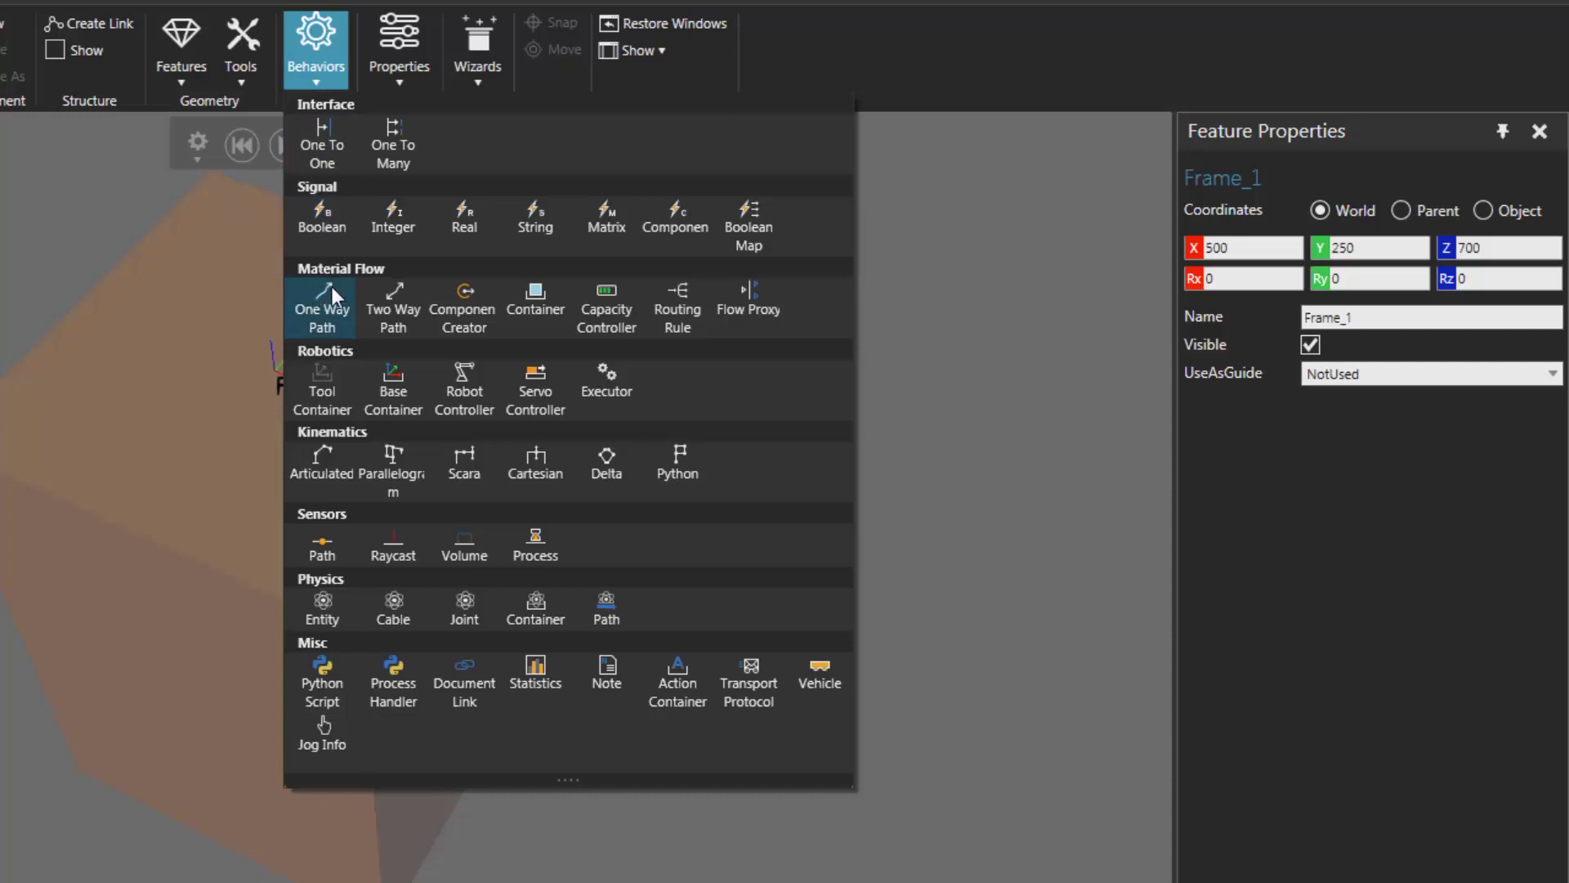
left_click(463, 312)
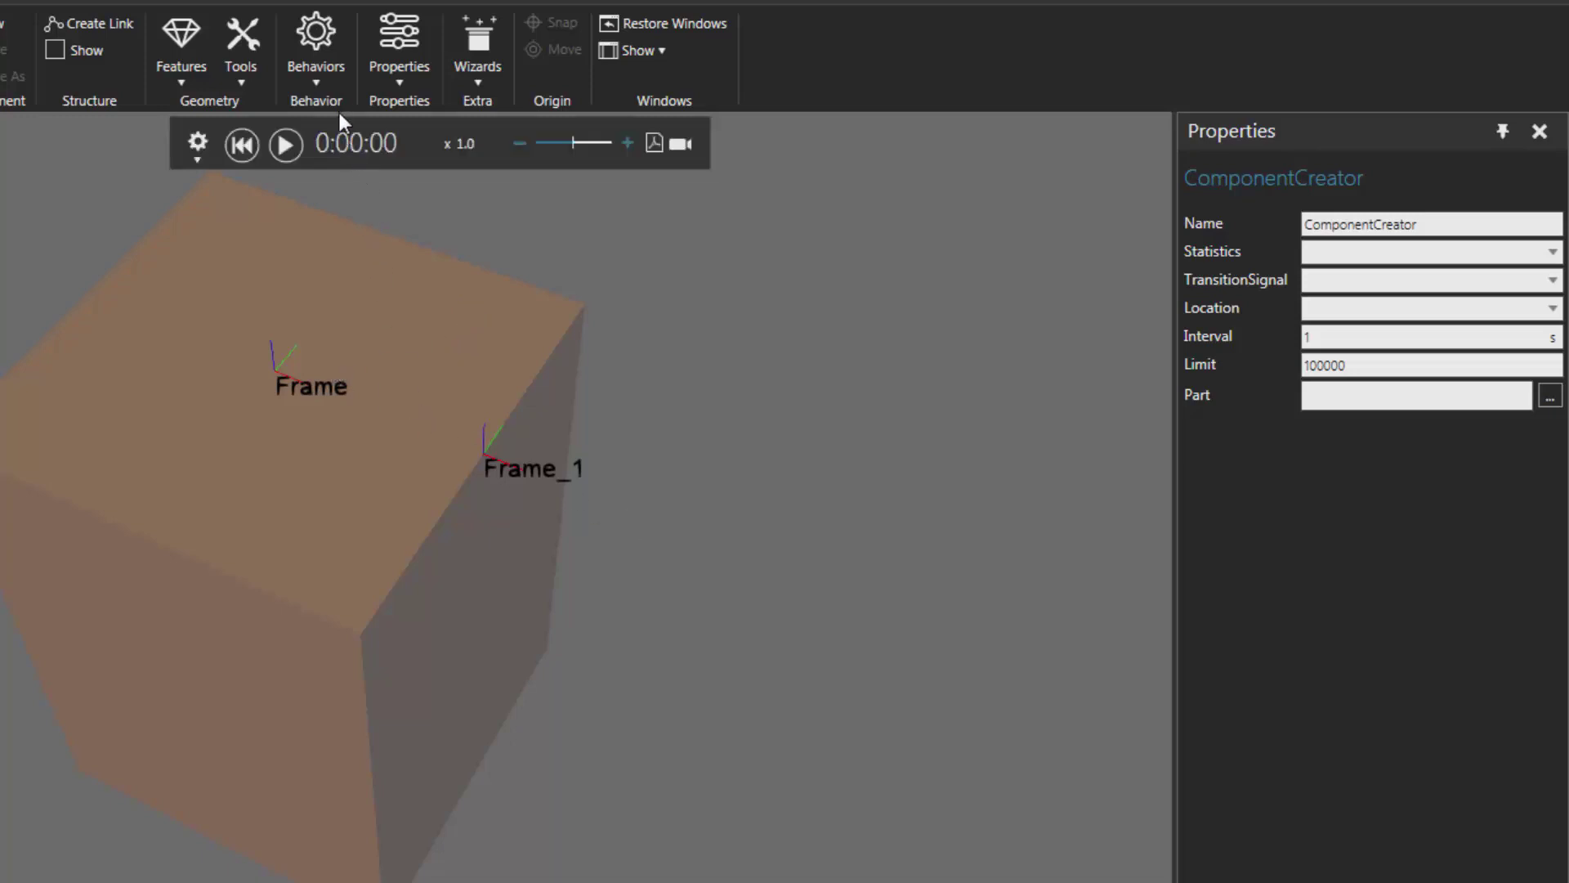
left_click(327, 78)
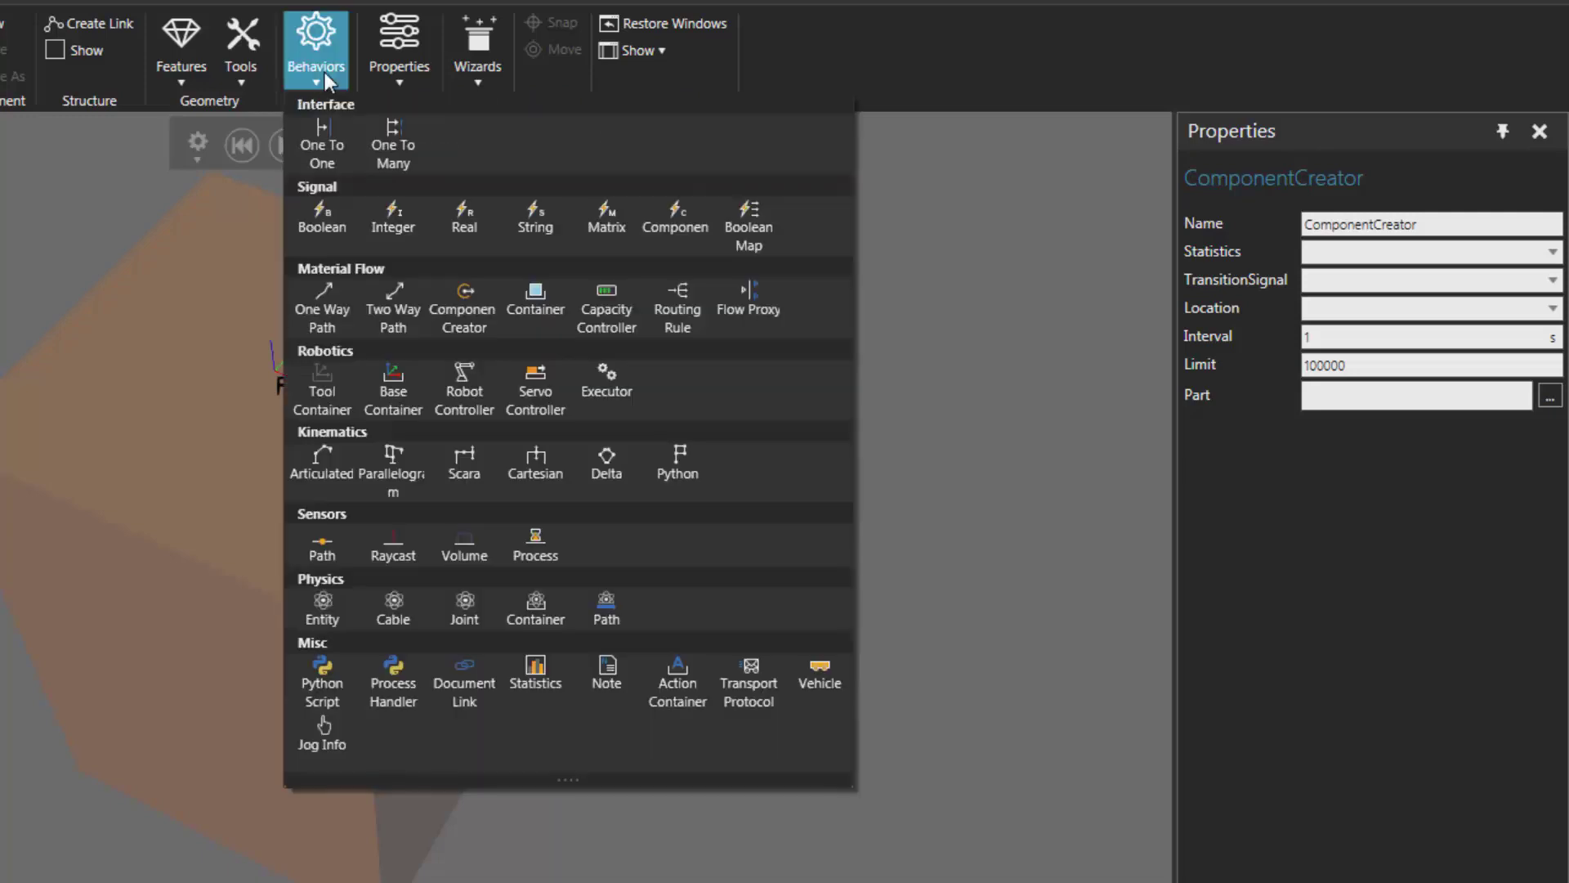
left_click(332, 311)
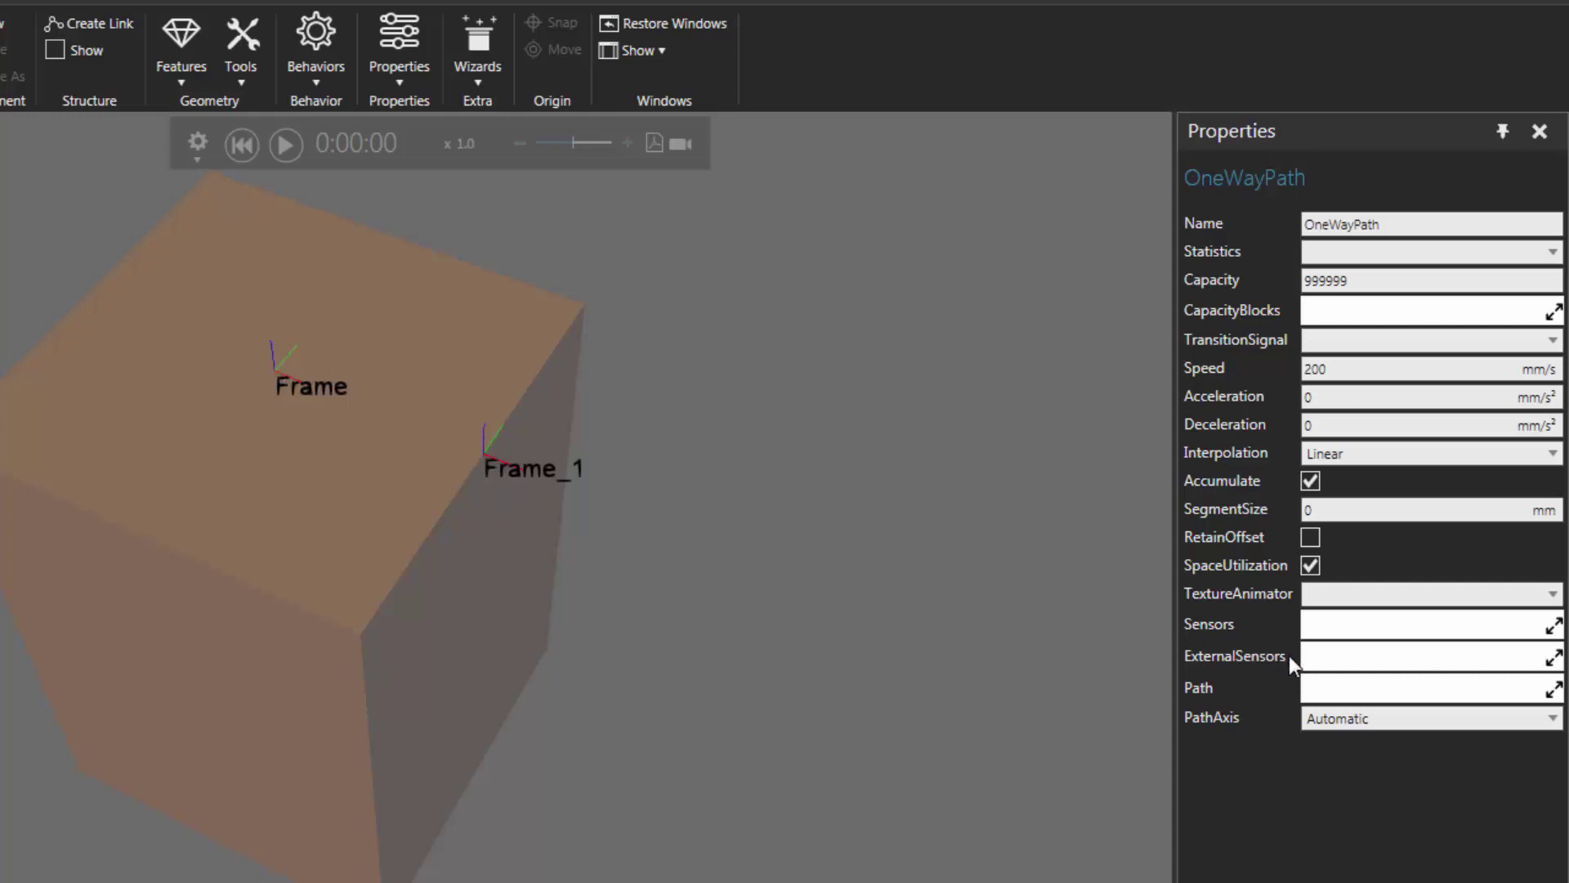
Add Frame and Frame_1, in that order, to the path of the OneWayPath behavior
left_click(1552, 692)
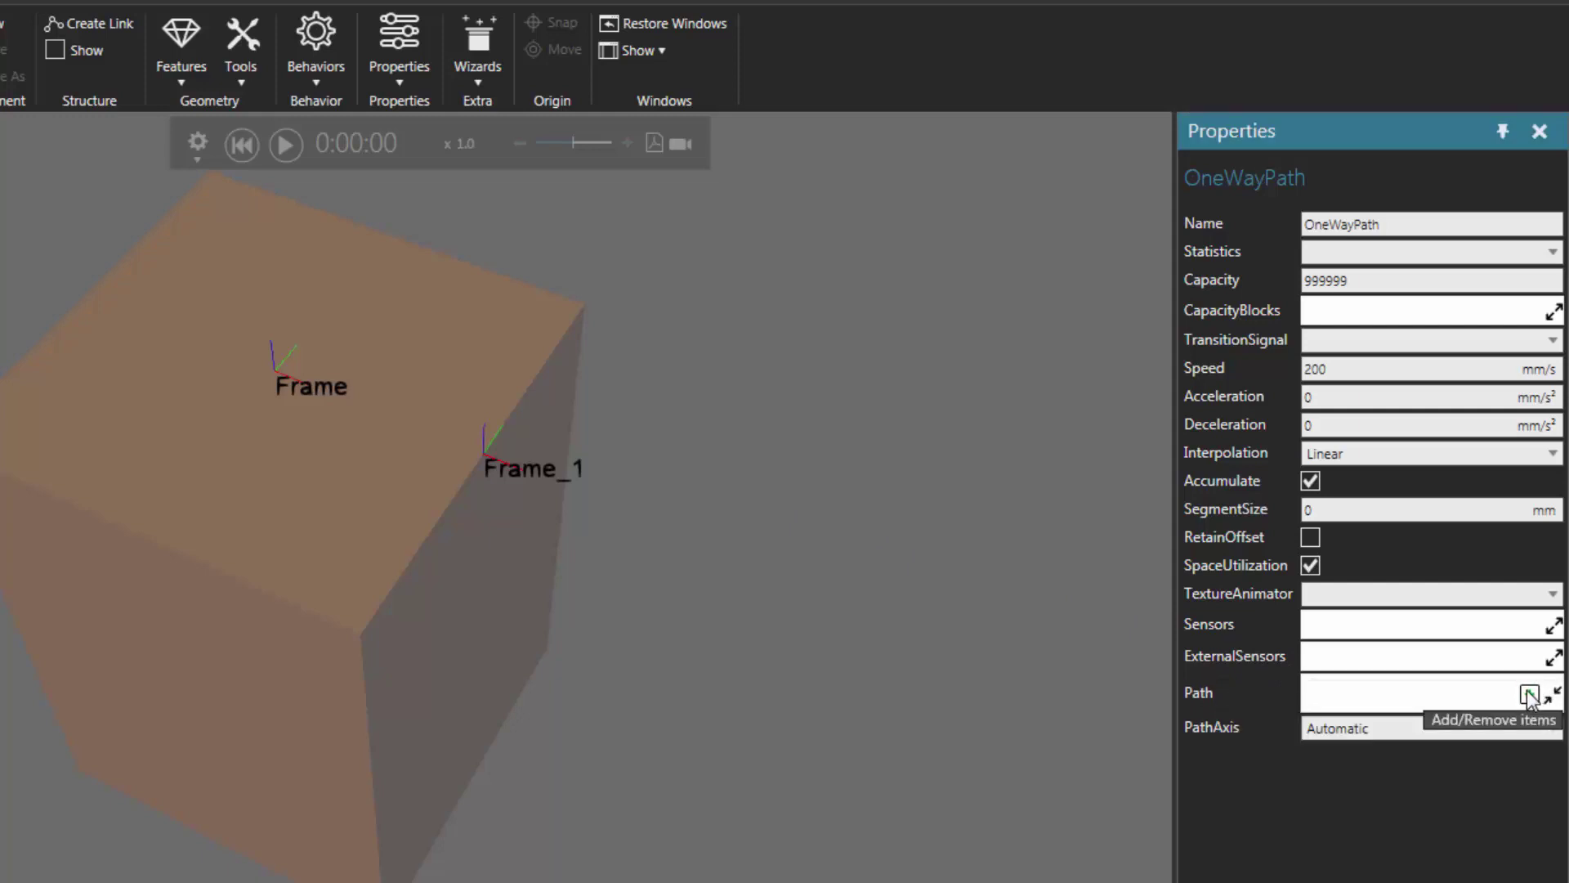
left_click(1529, 695)
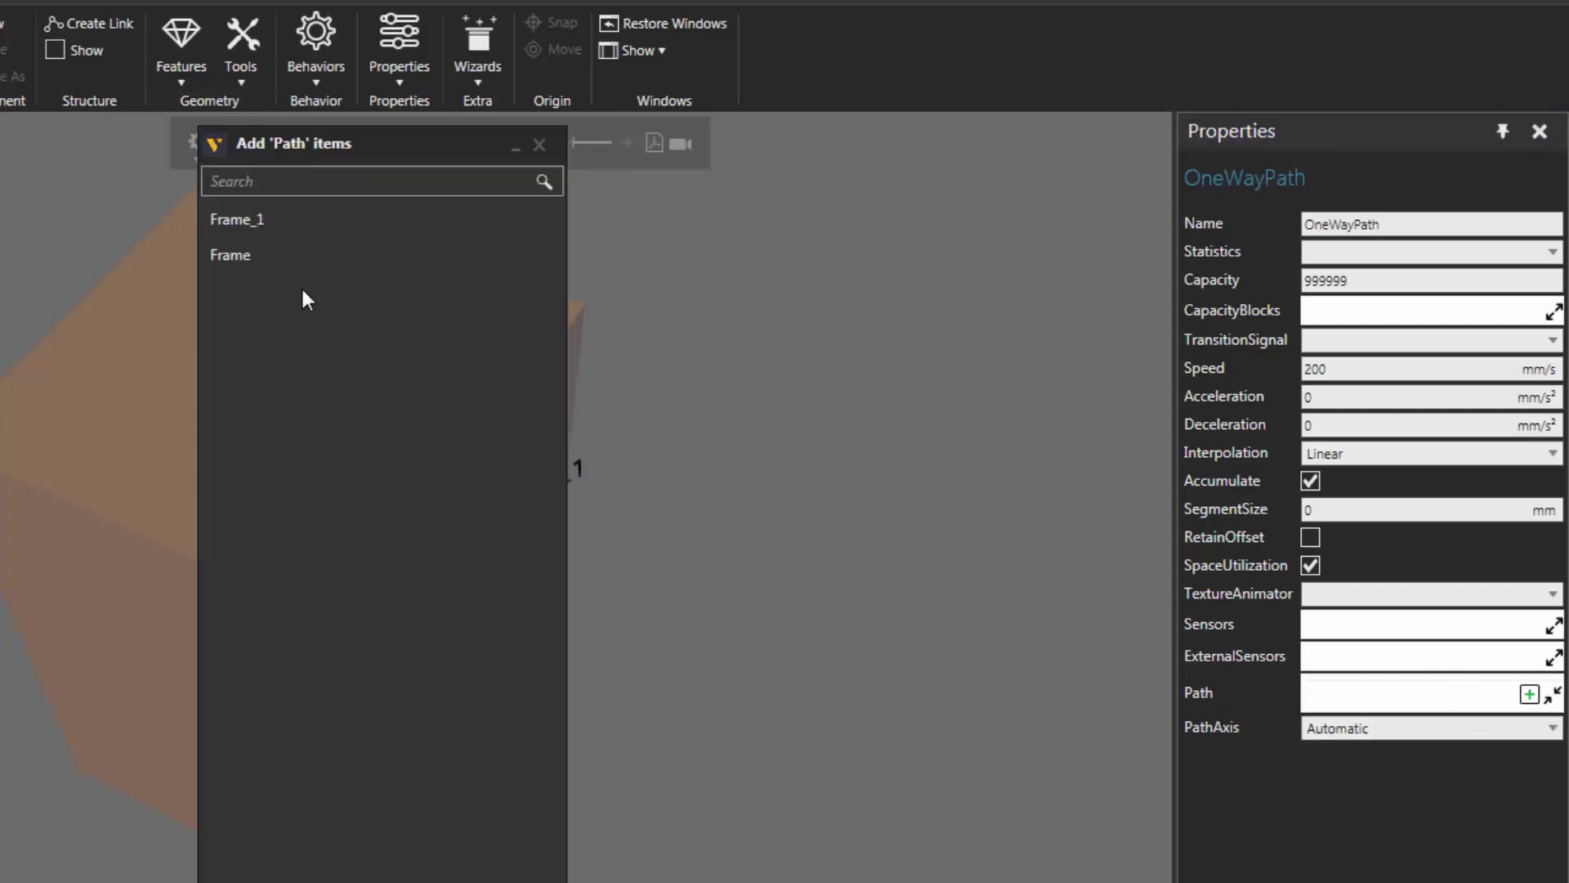
double_click(284, 255)
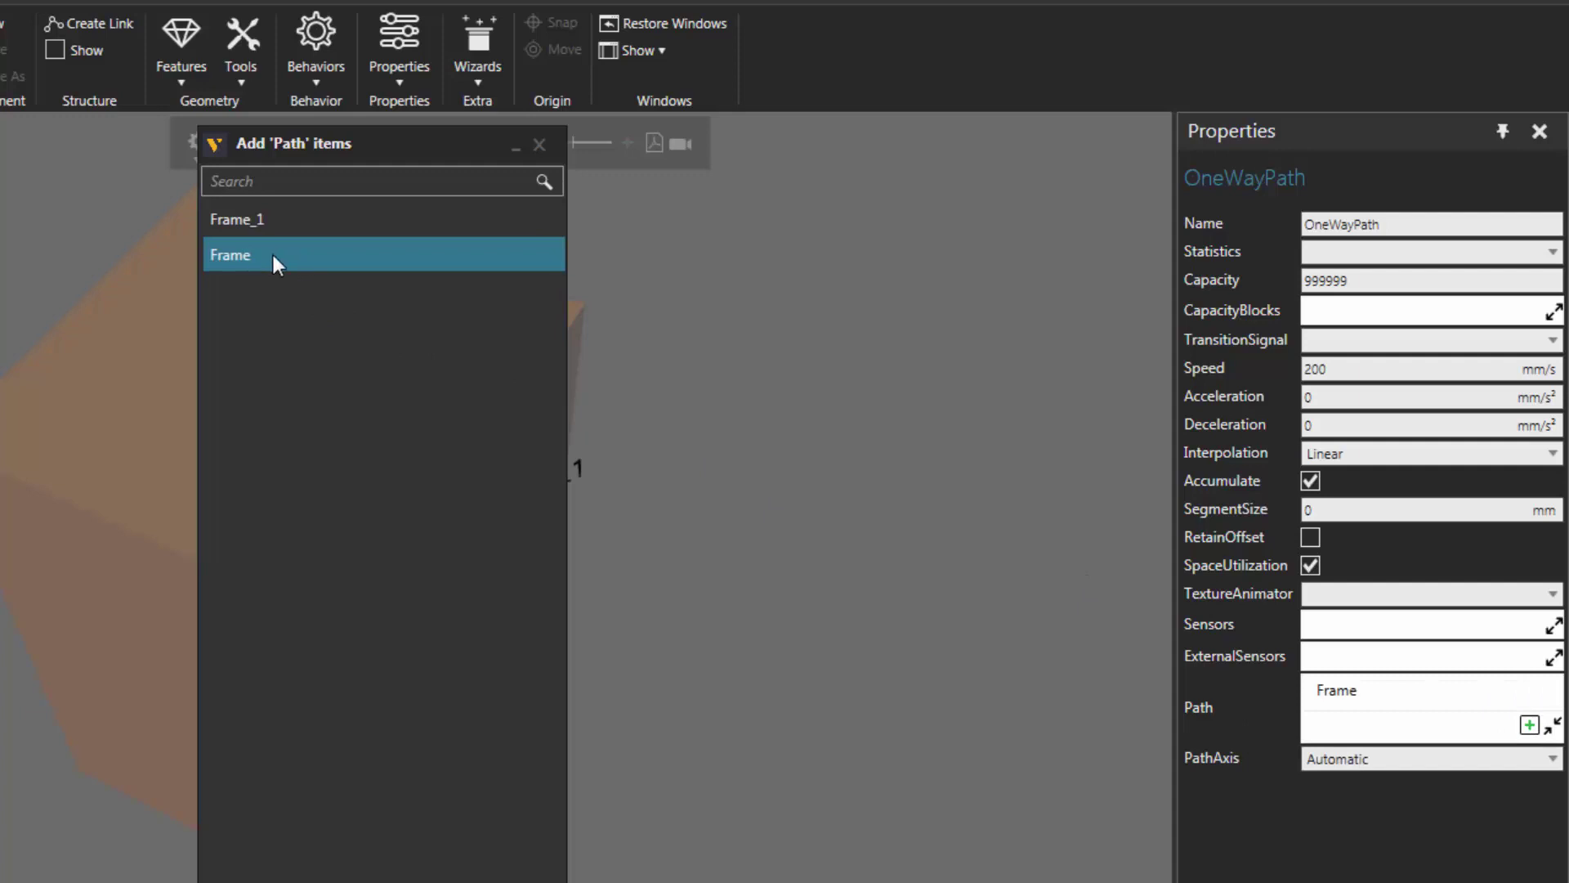
double_click(316, 220)
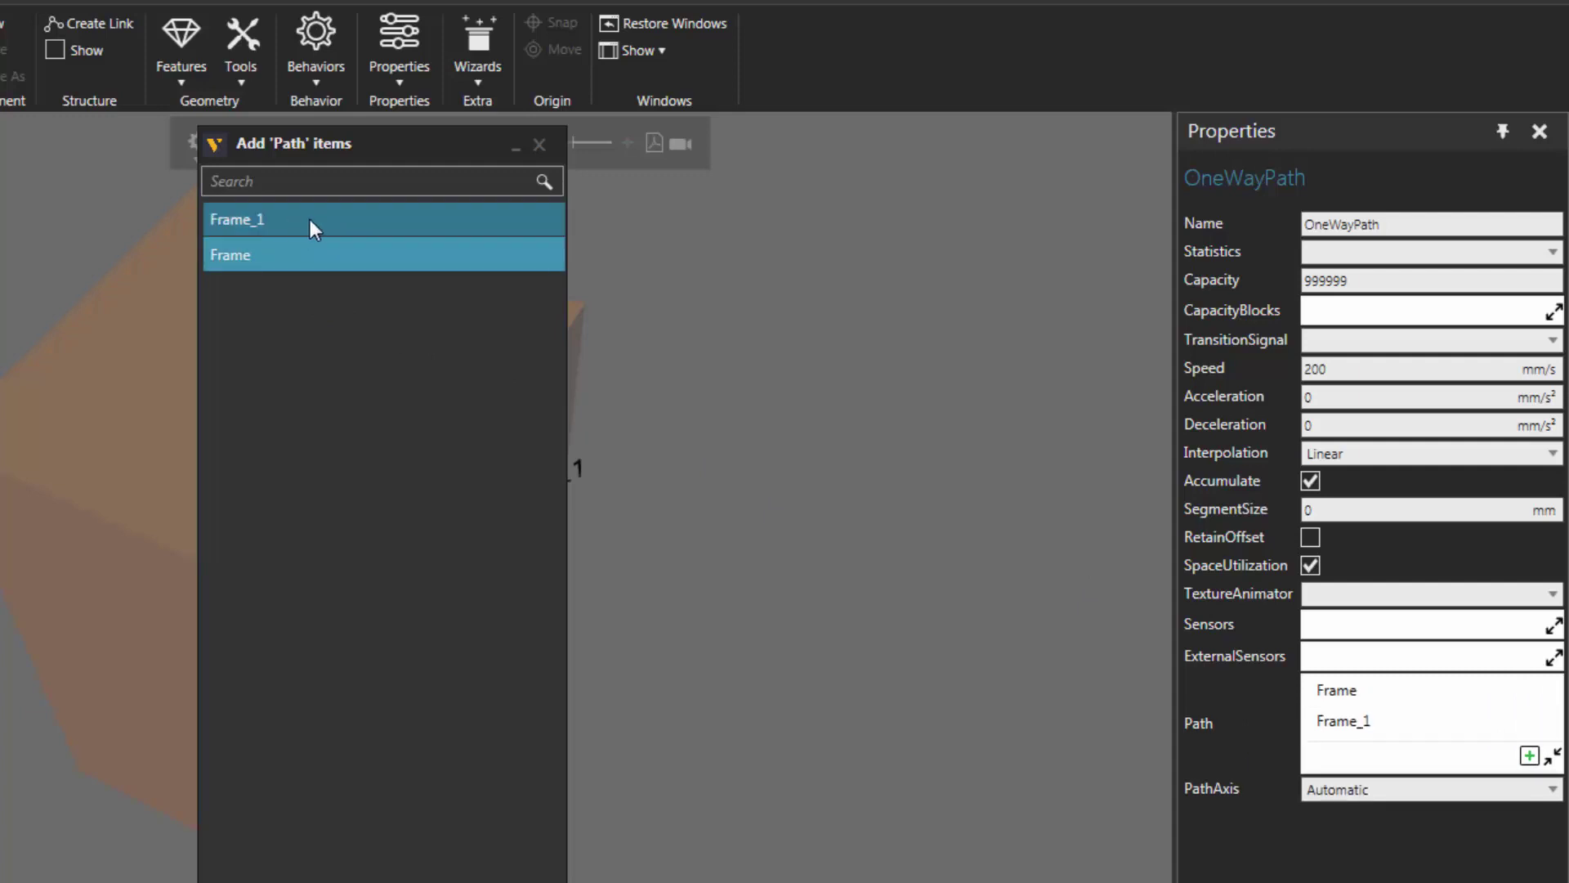
left_click(540, 144)
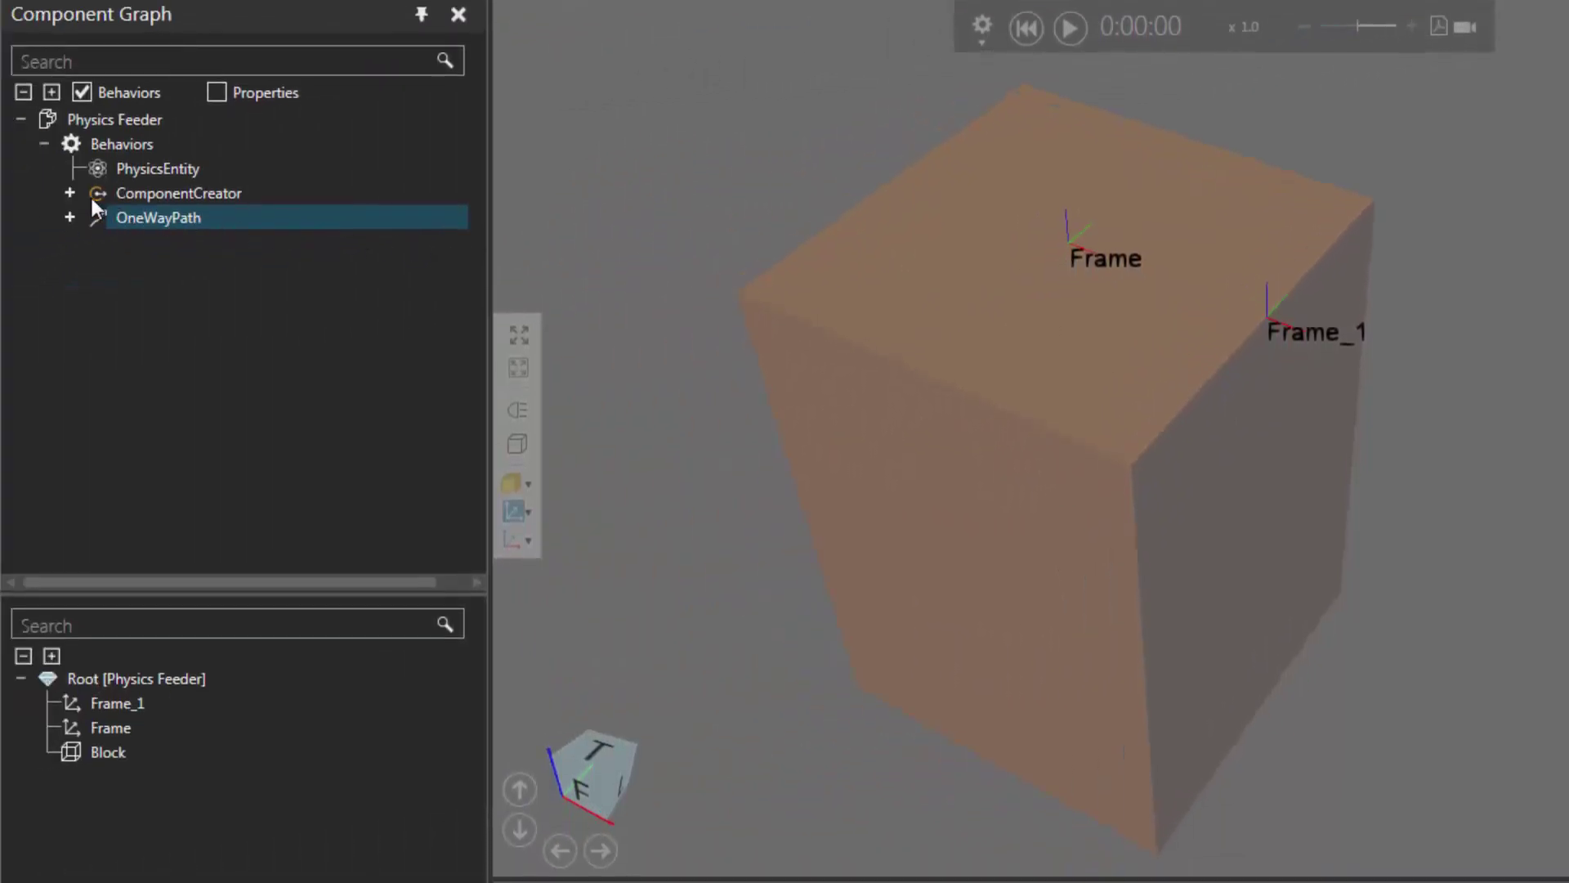
Connect the ComponentCreator's Output port to the Input port of OneWayPath
left_click(71, 194)
left_click(69, 266)
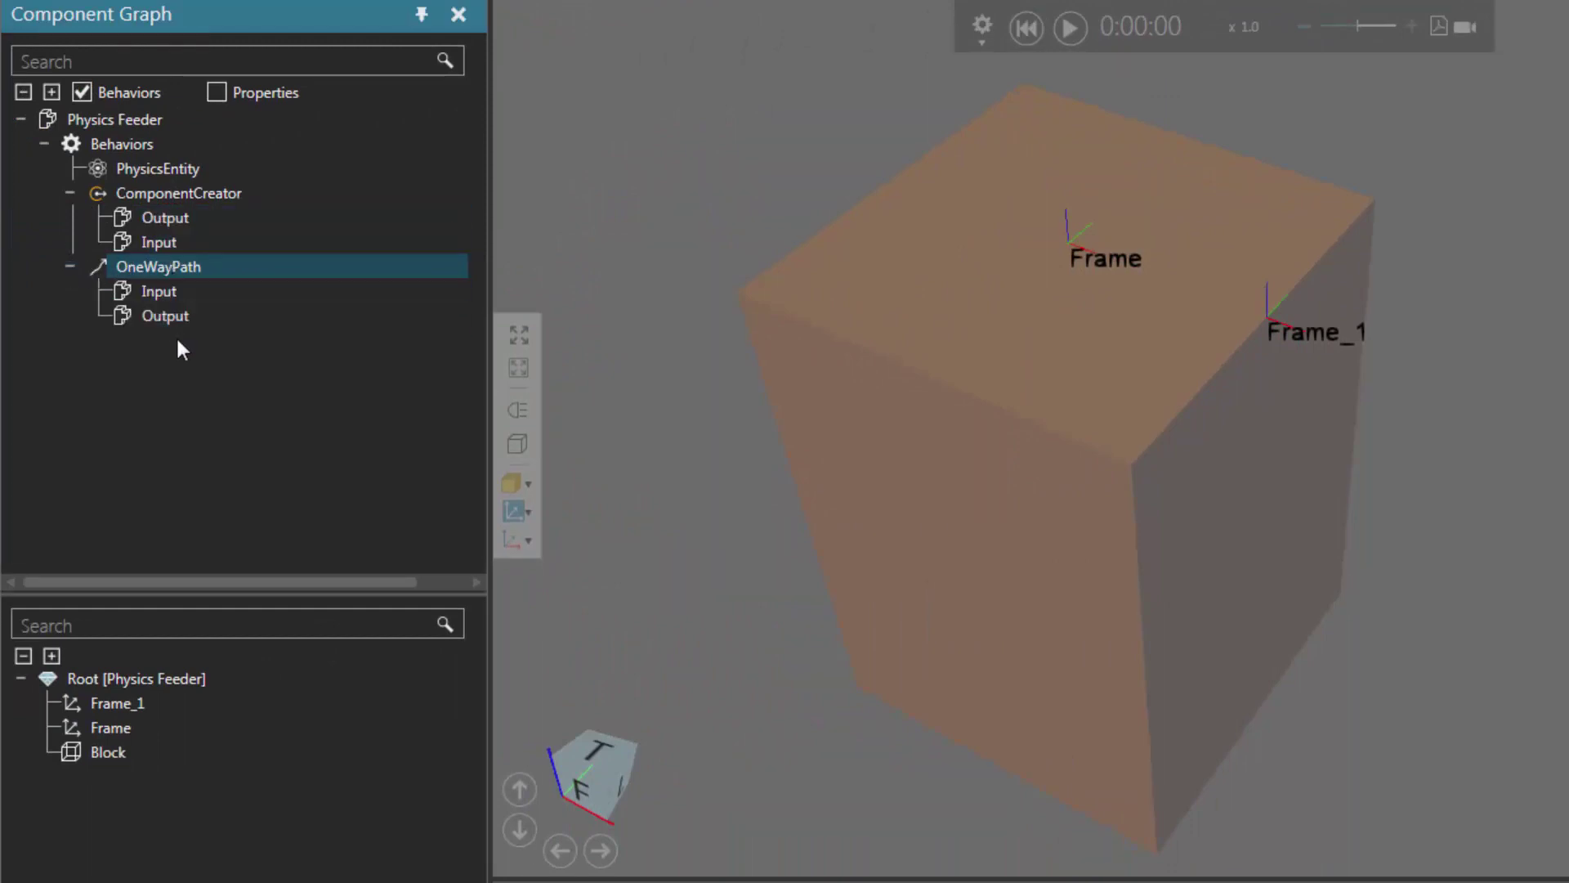
left_click(174, 218)
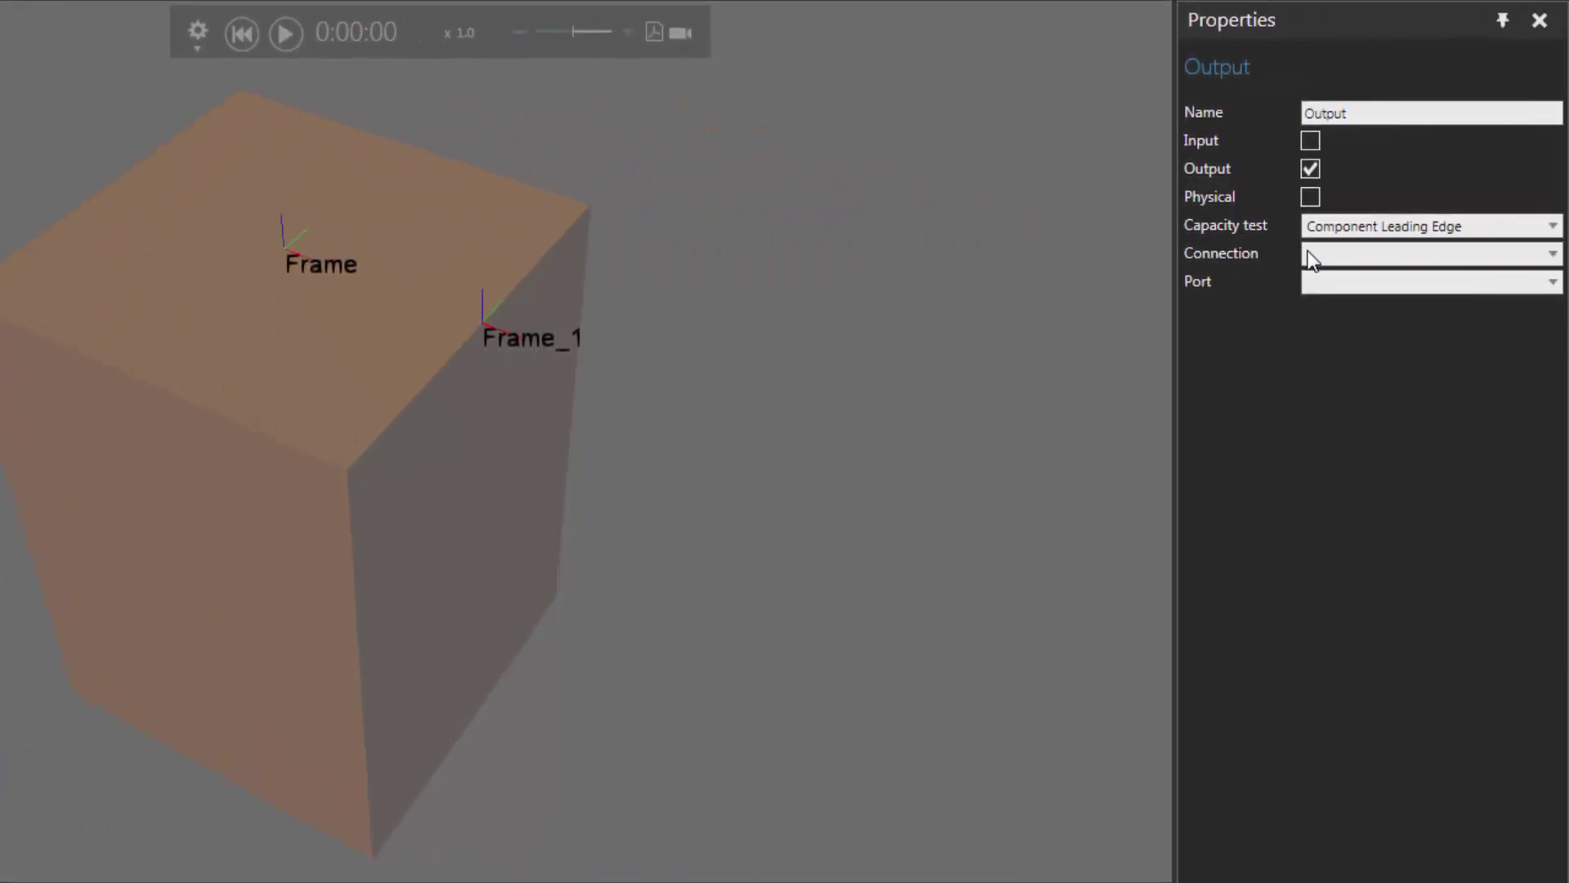
left_click(1321, 254)
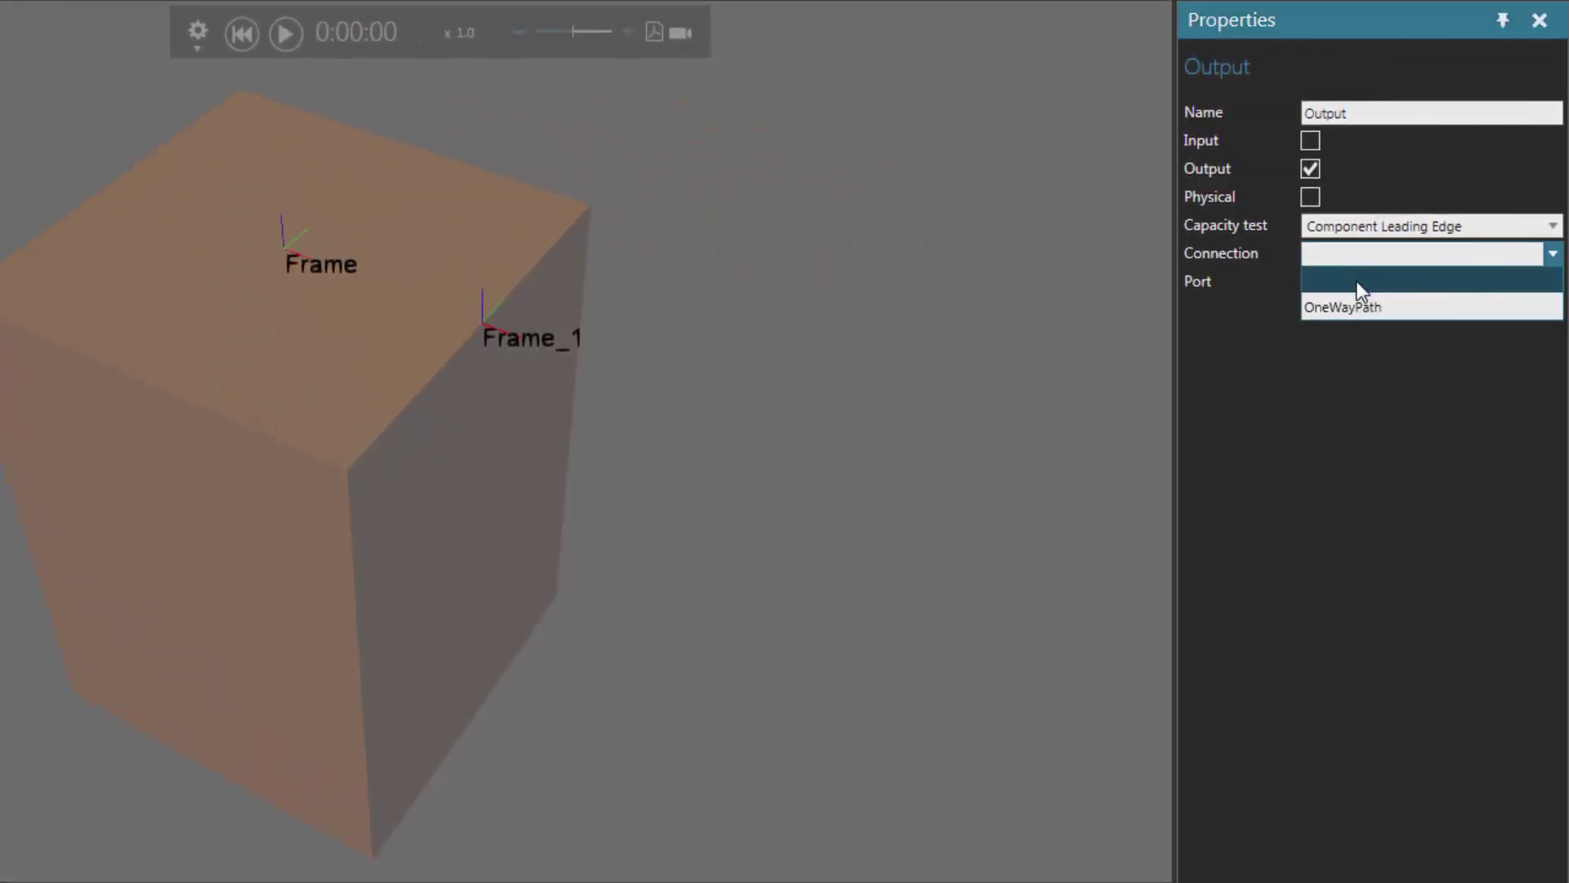
left_click(1364, 306)
left_click(1341, 285)
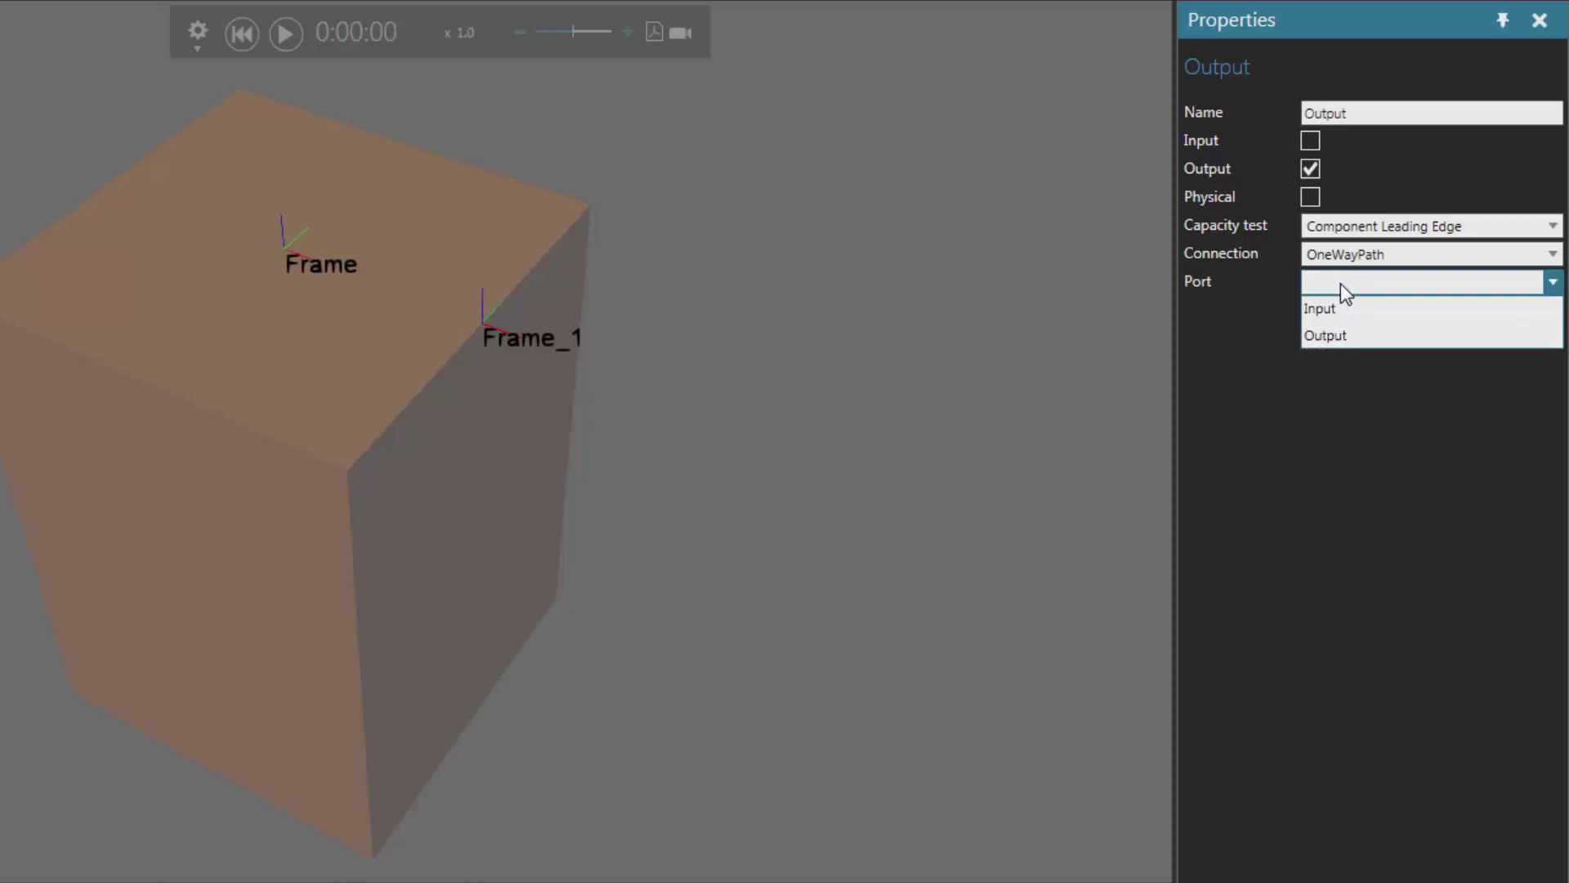
left_click(1343, 305)
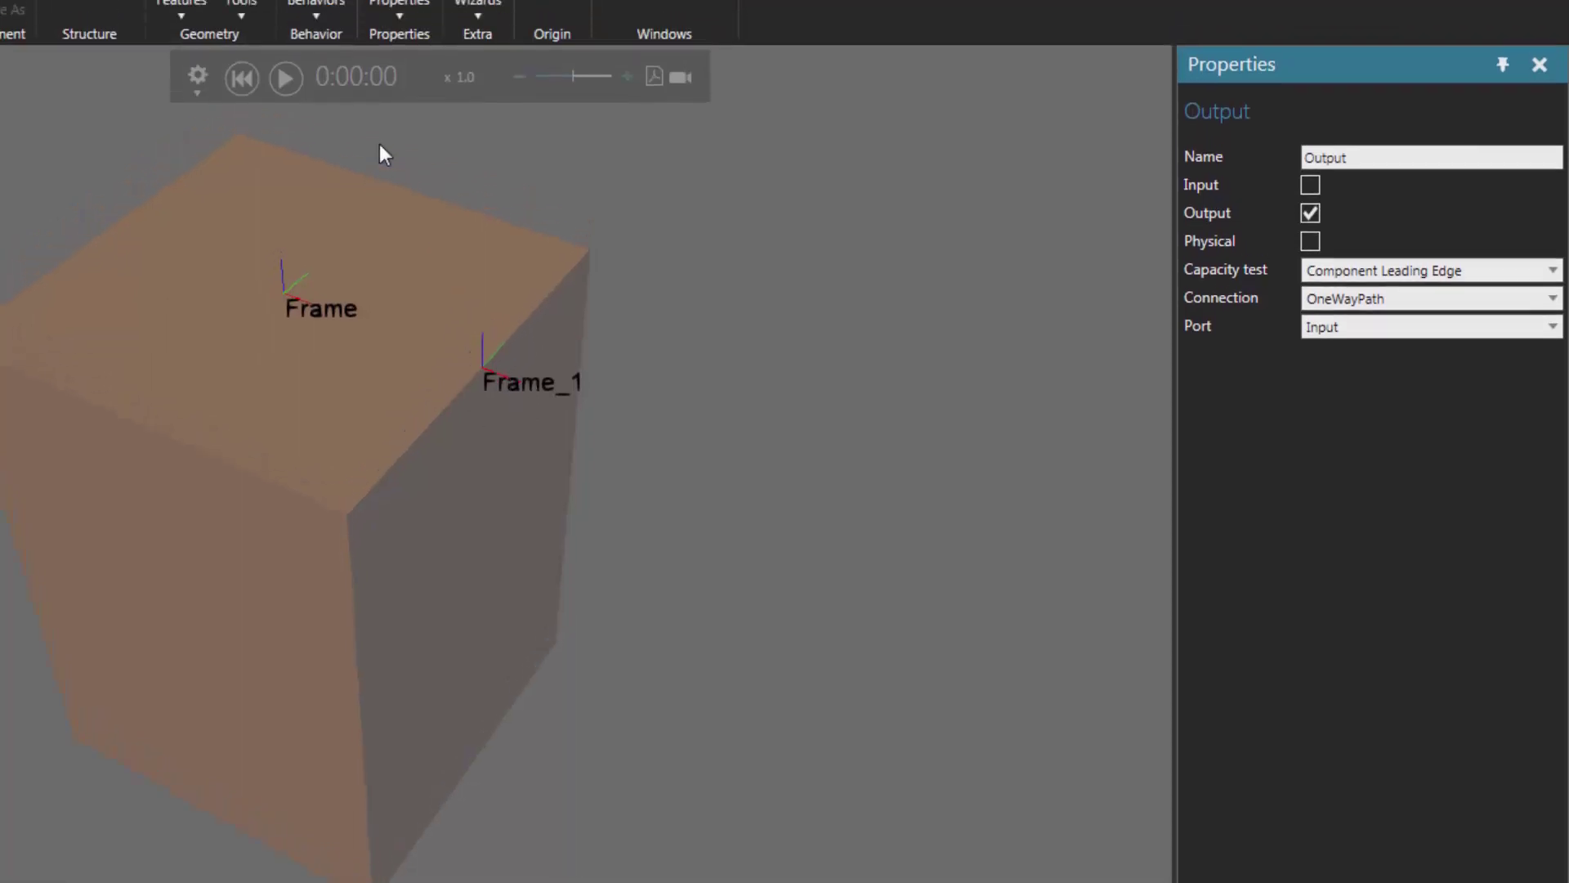
Add a One To One interface behavior with a new section that uses Frame_1 as its section frame
left_click(320, 72)
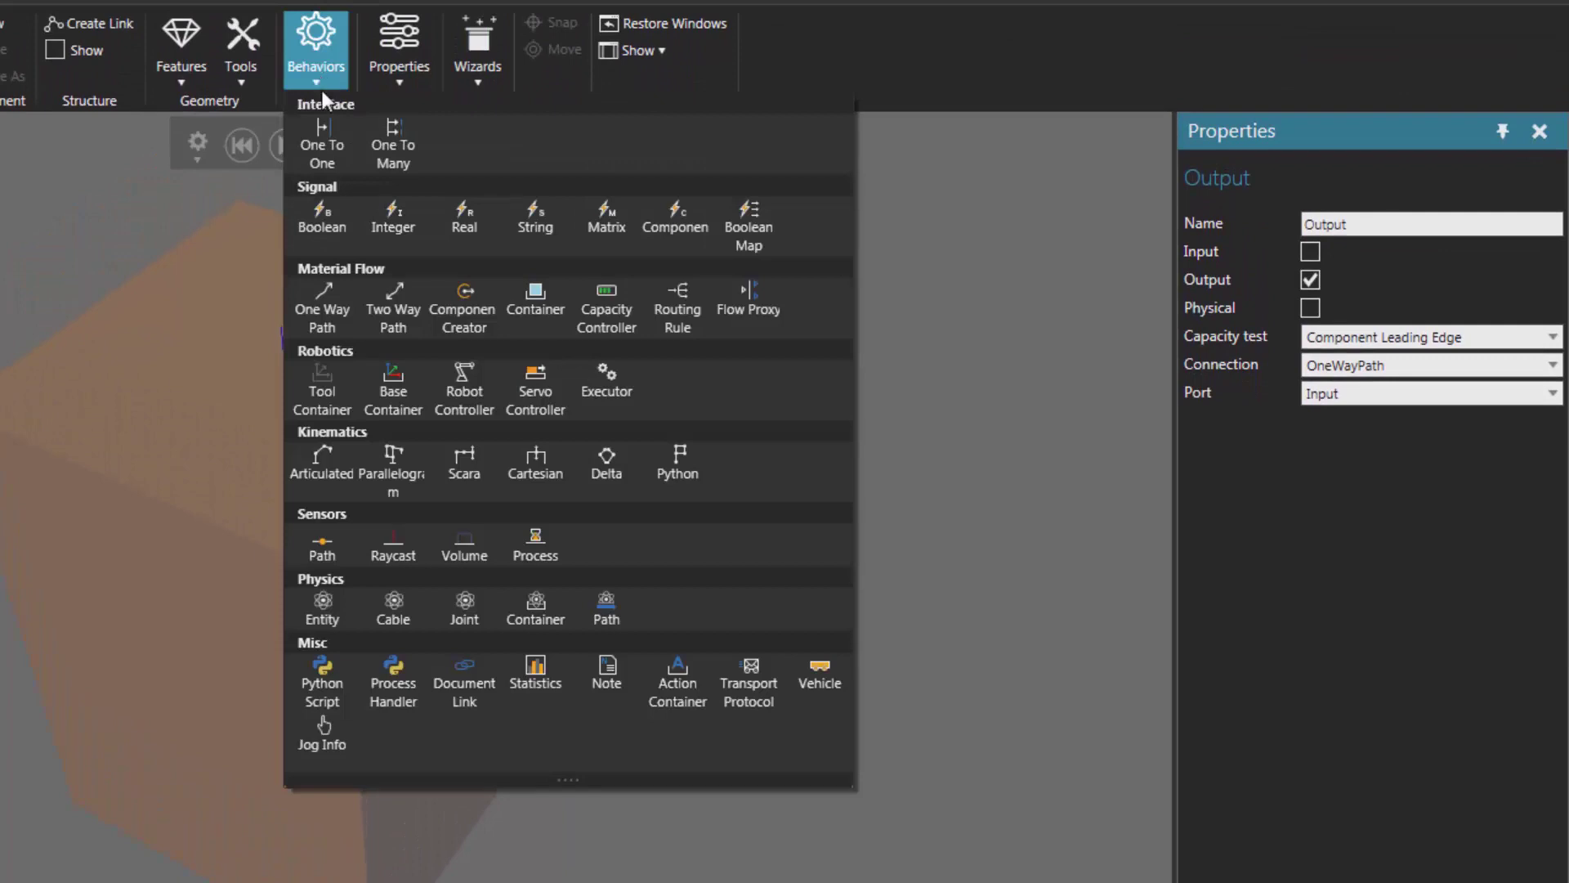
left_click(330, 147)
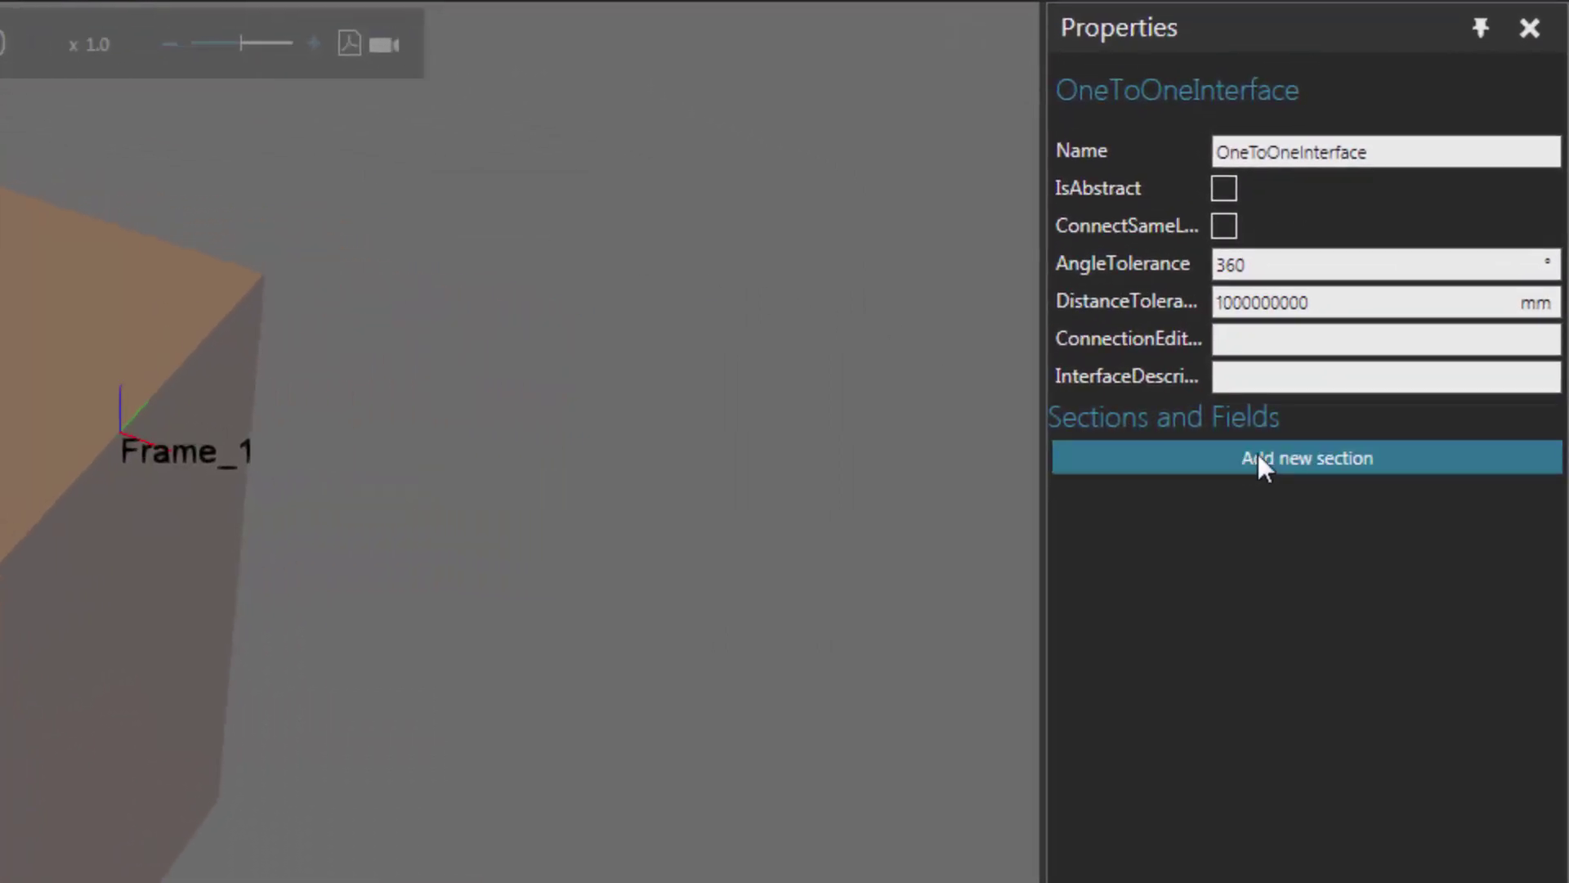
left_click(1258, 459)
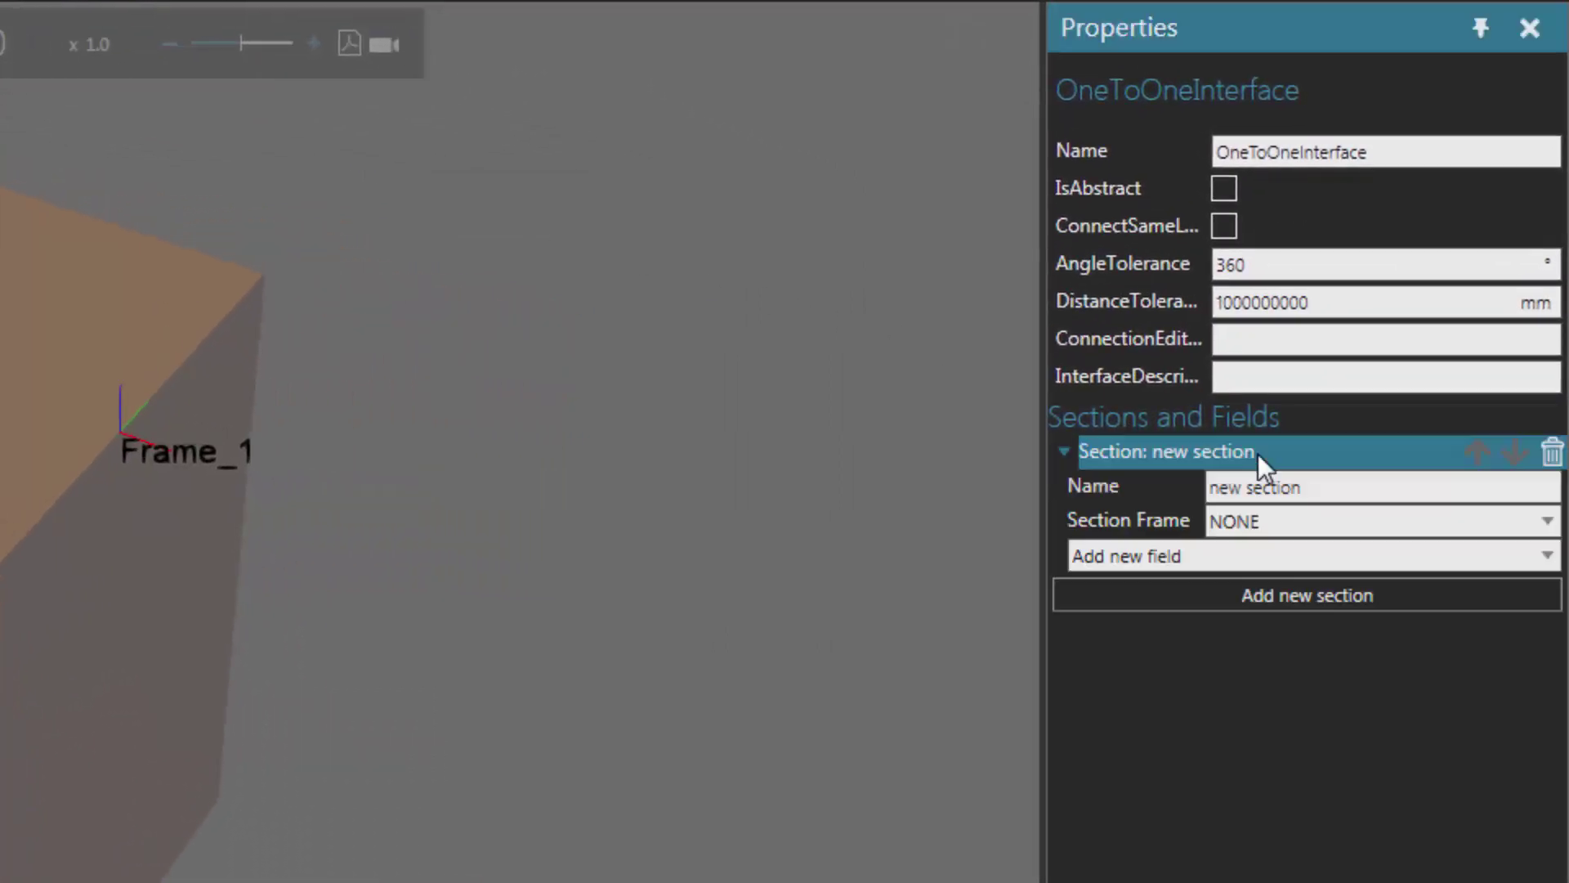
left_click(1297, 520)
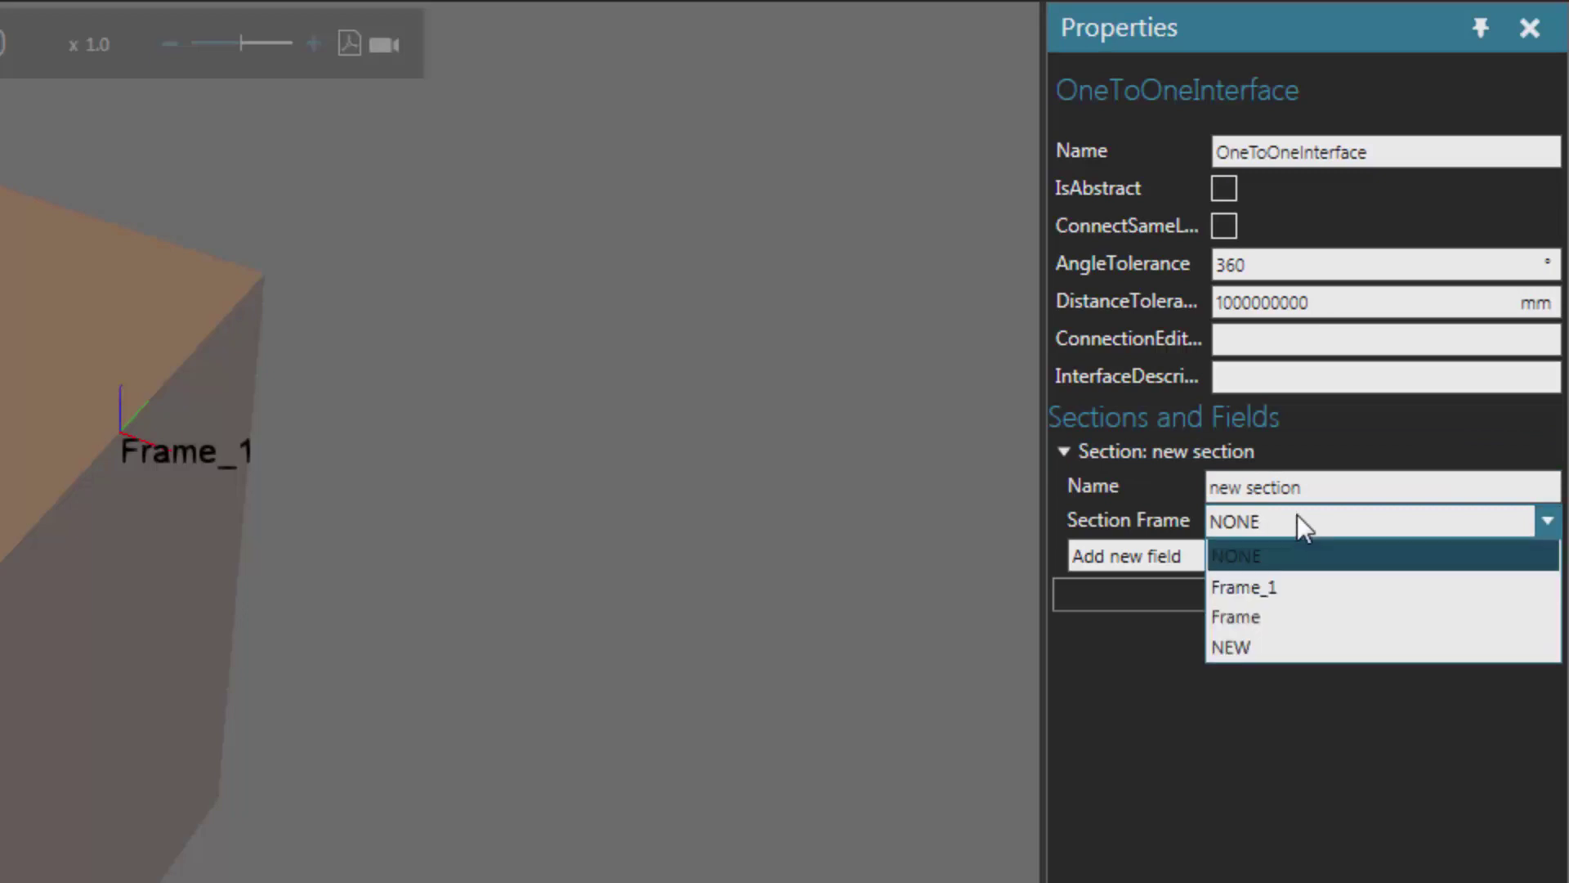
left_click(1296, 587)
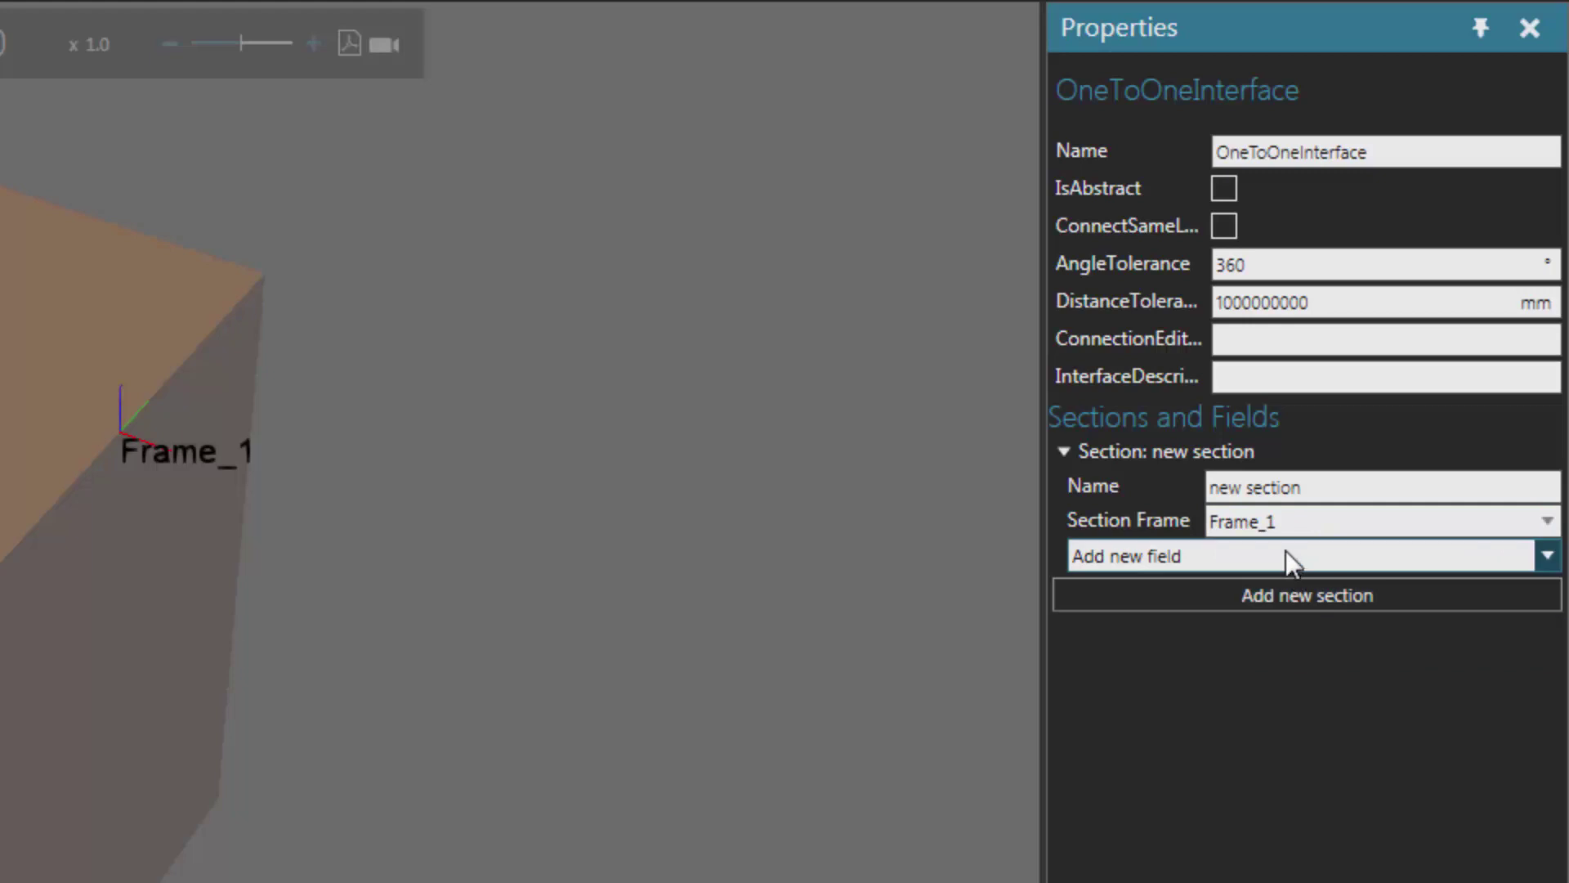
Add a Flow field to the interface section with OneWayPath as container and Output as port name
left_click(1287, 556)
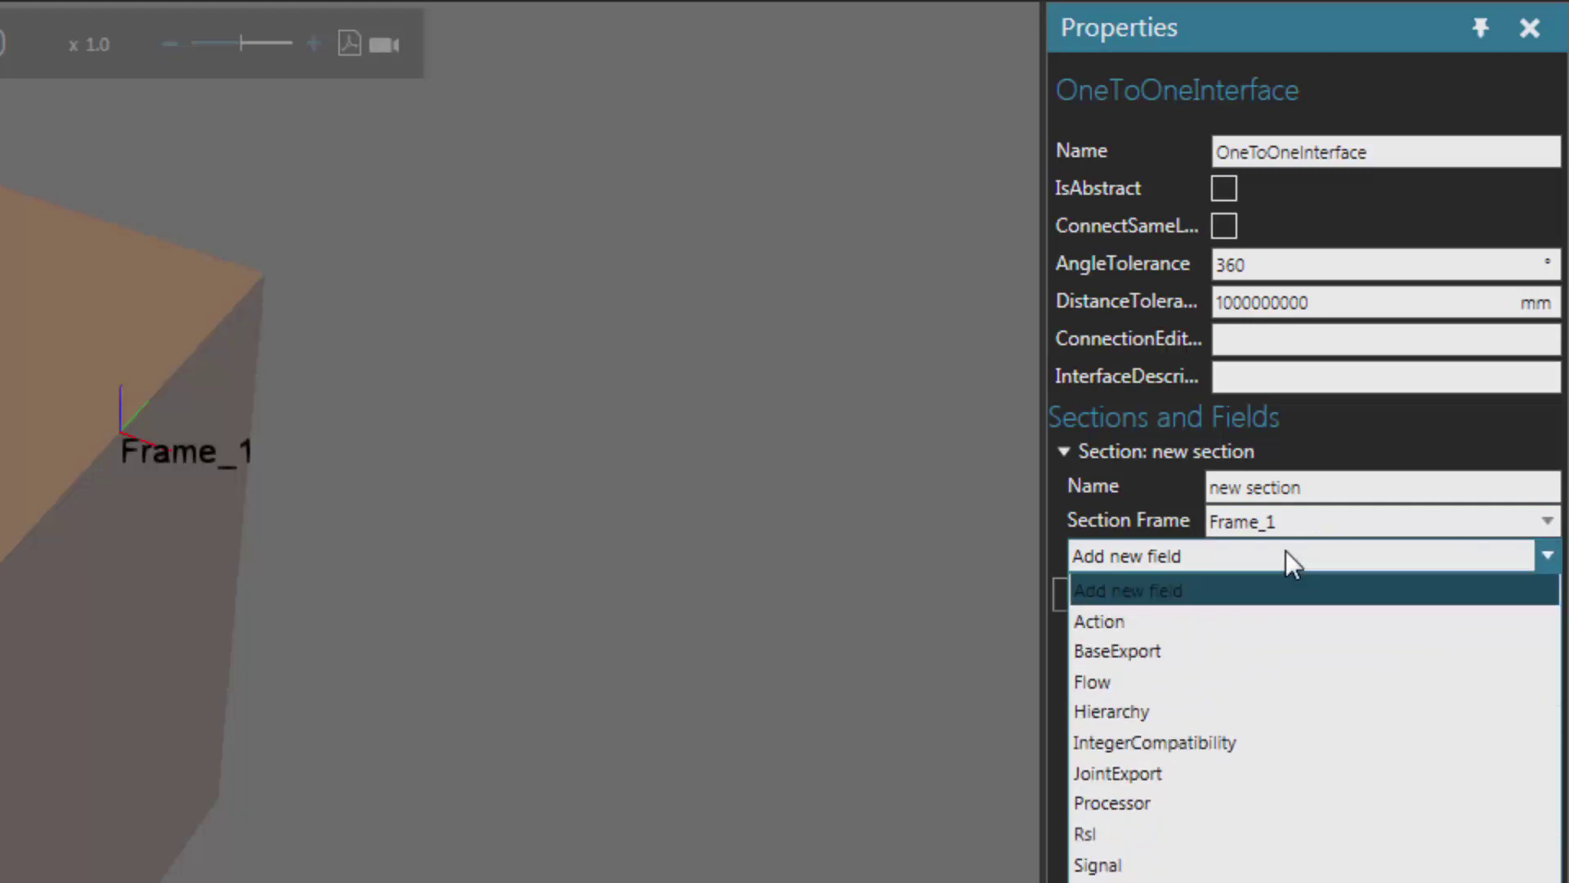
left_click(1237, 684)
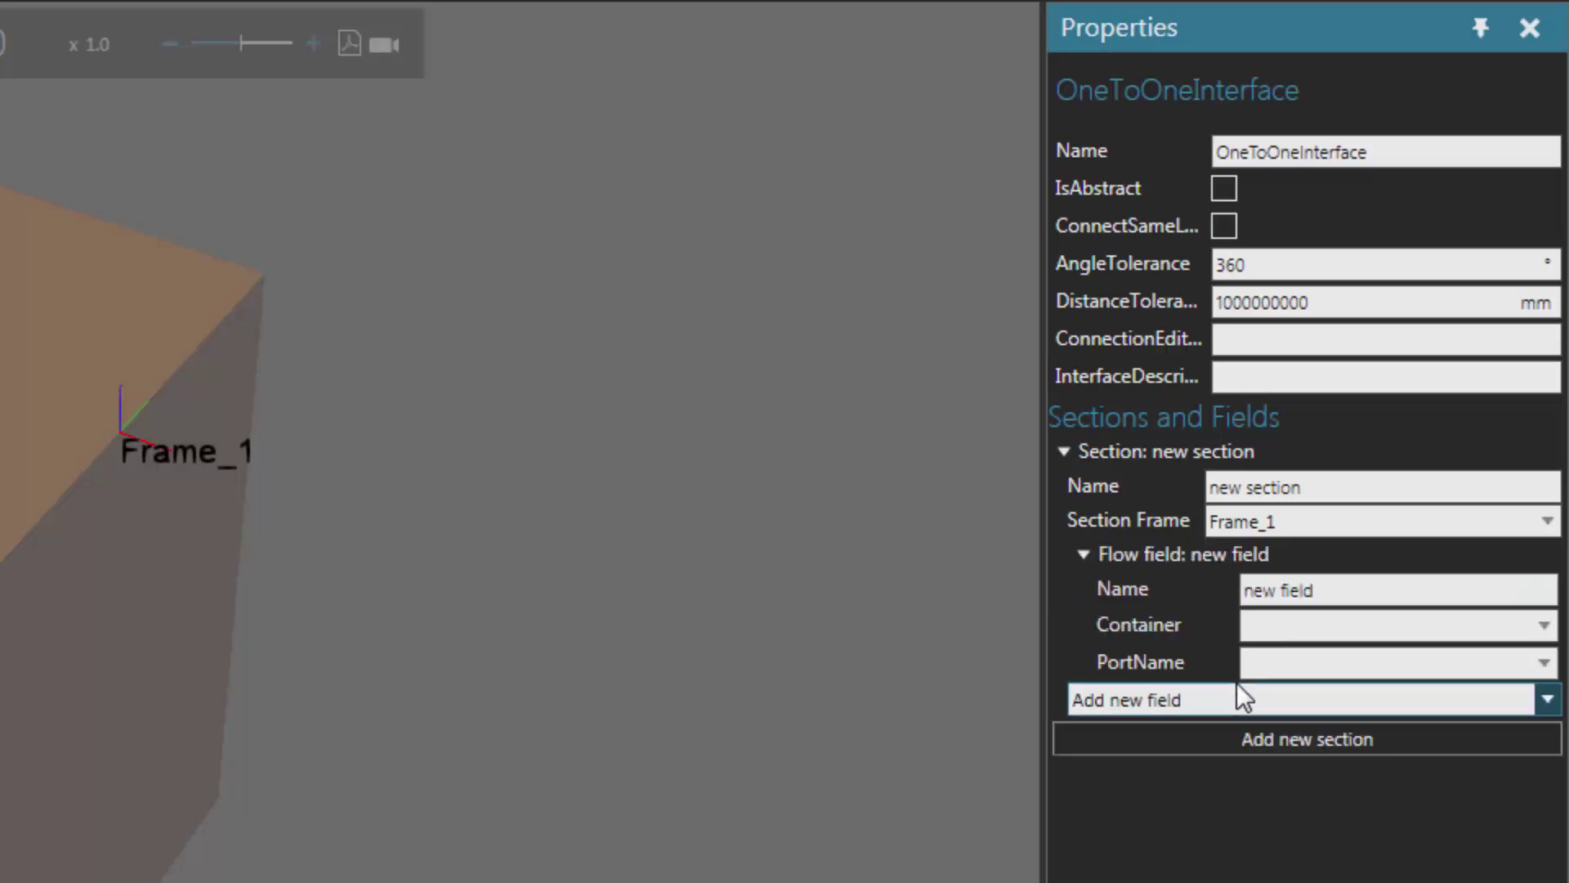
left_click(1322, 625)
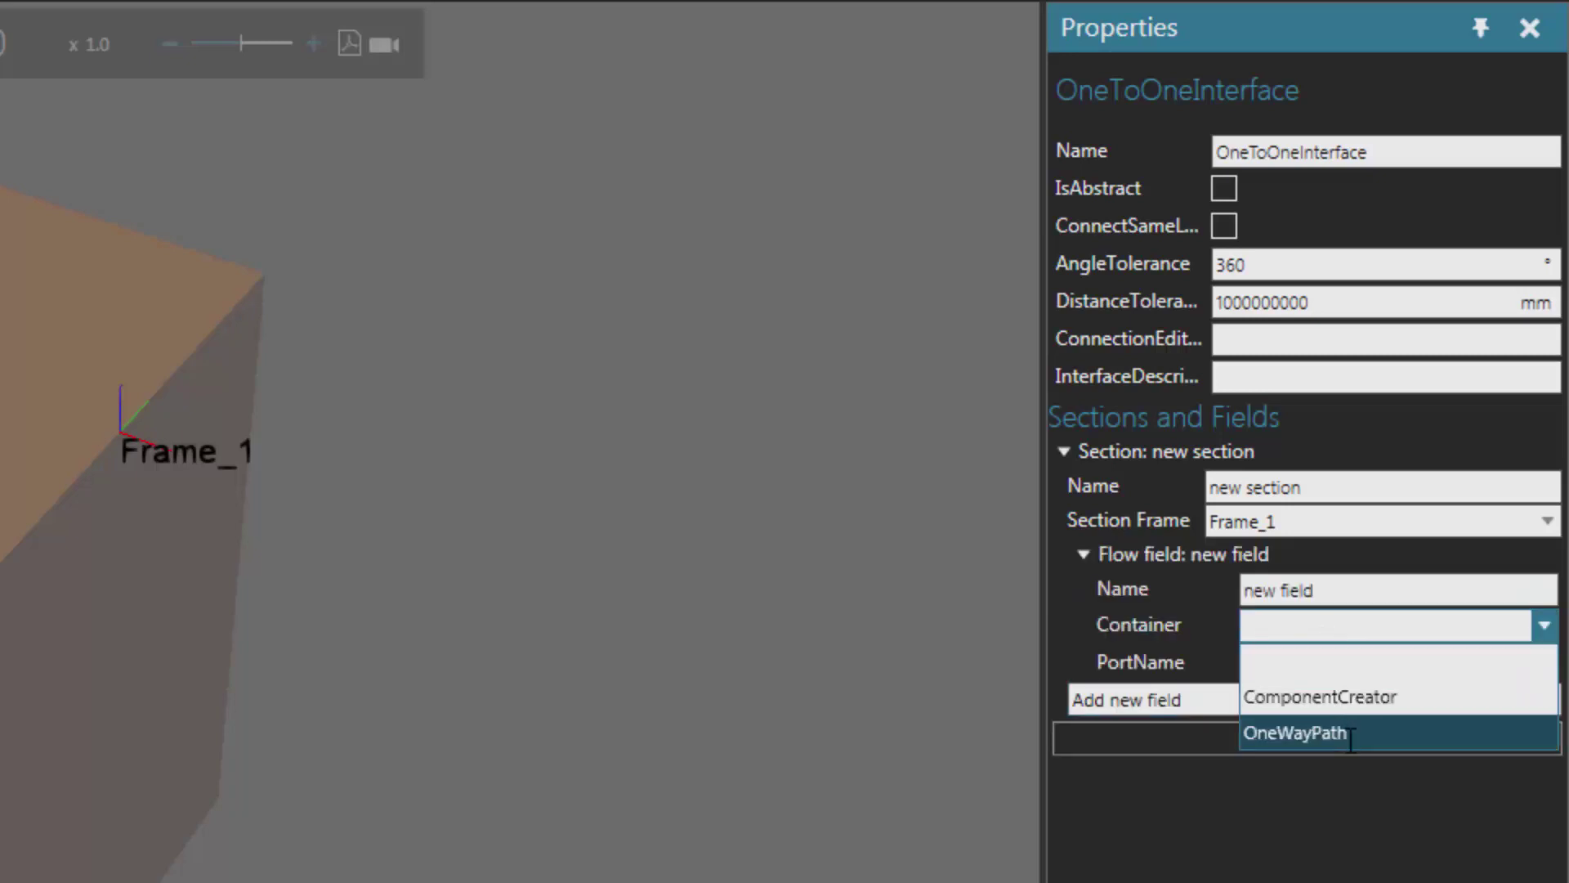
left_click(1356, 731)
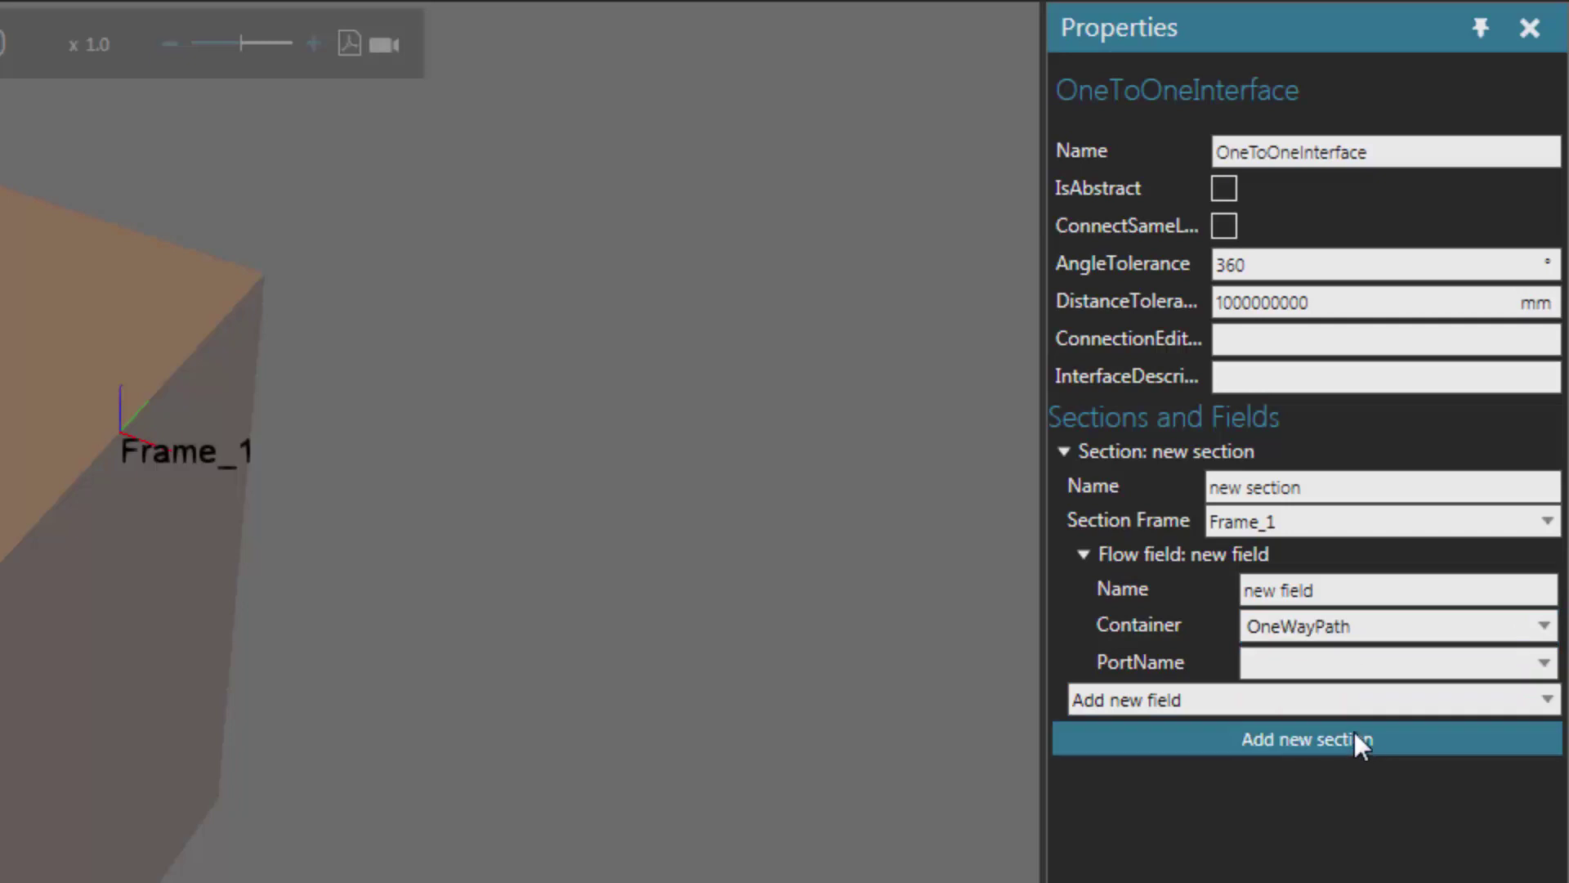
left_click(1289, 660)
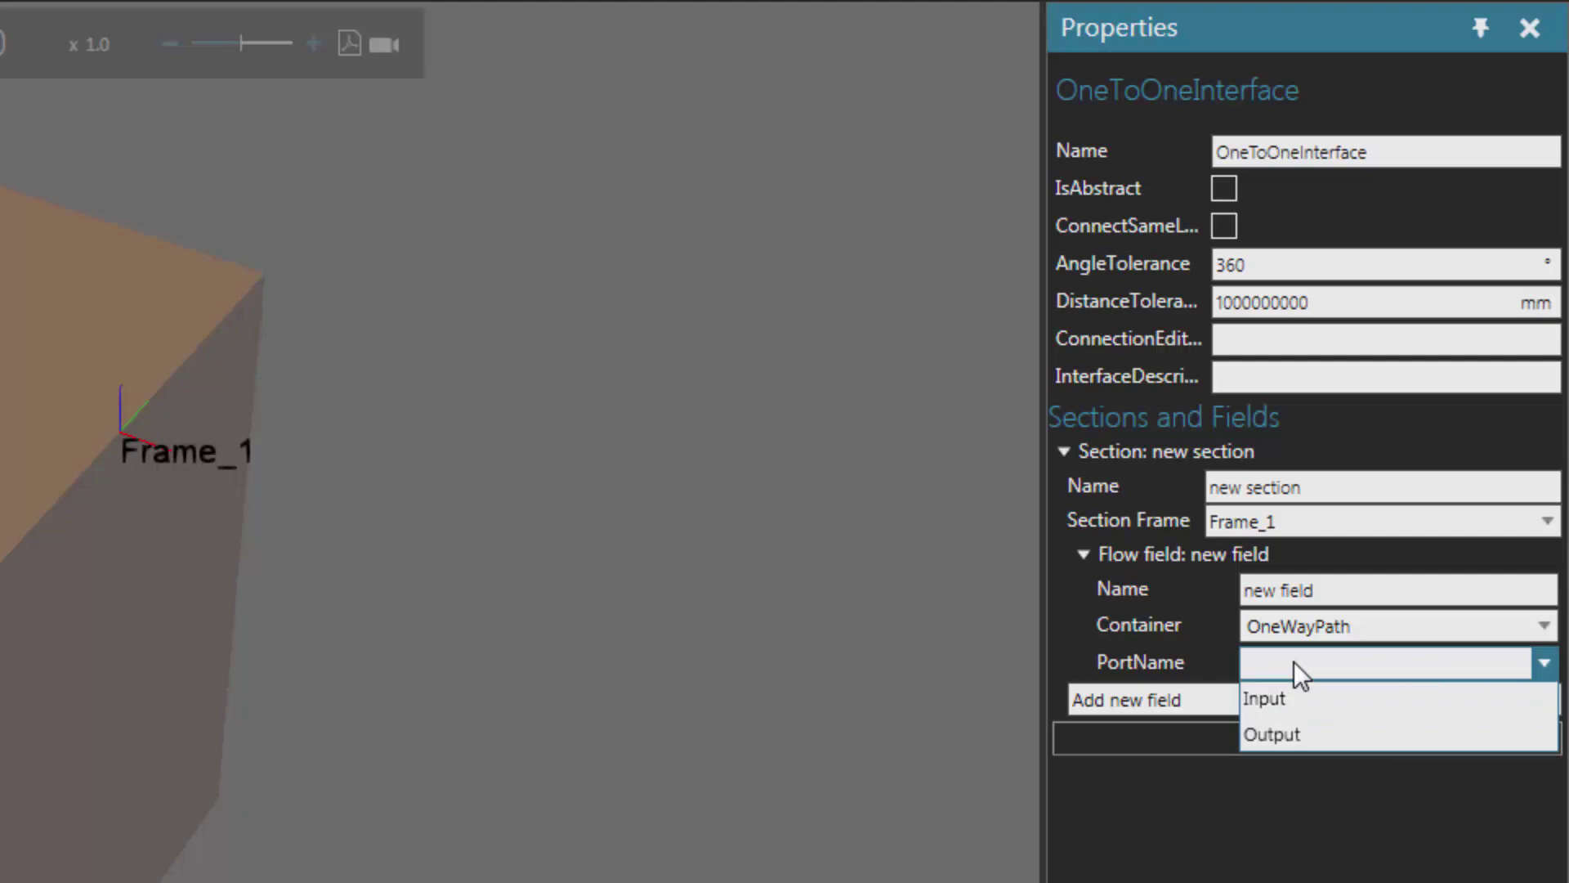
left_click(1308, 732)
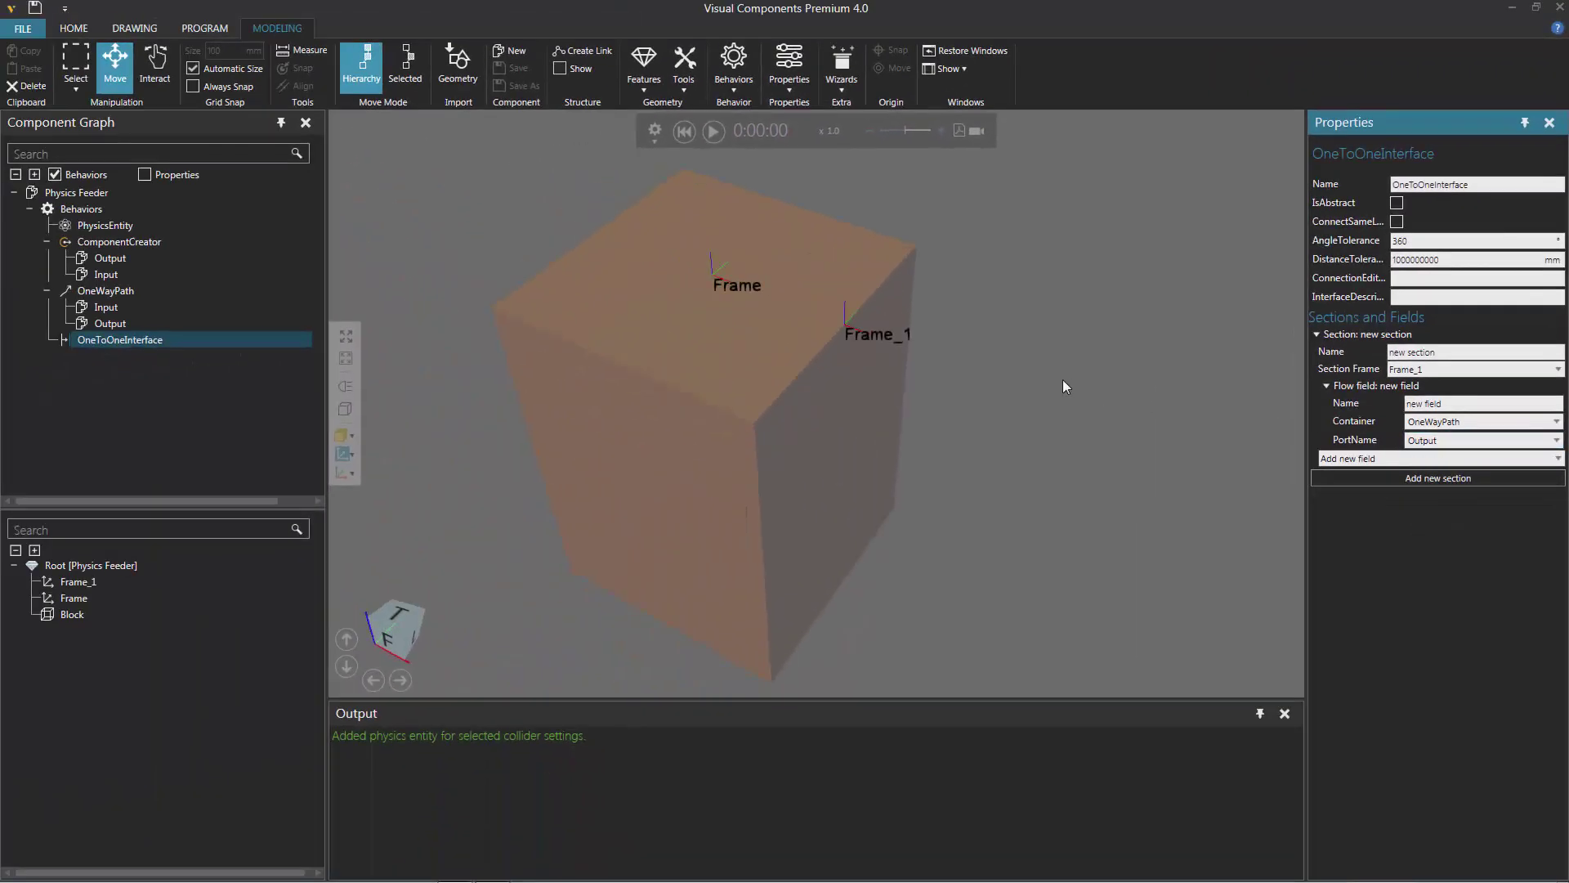
Save the Physics Feeder component as Physics Feeder.vcmx in the My Models folder
left_click(155, 196)
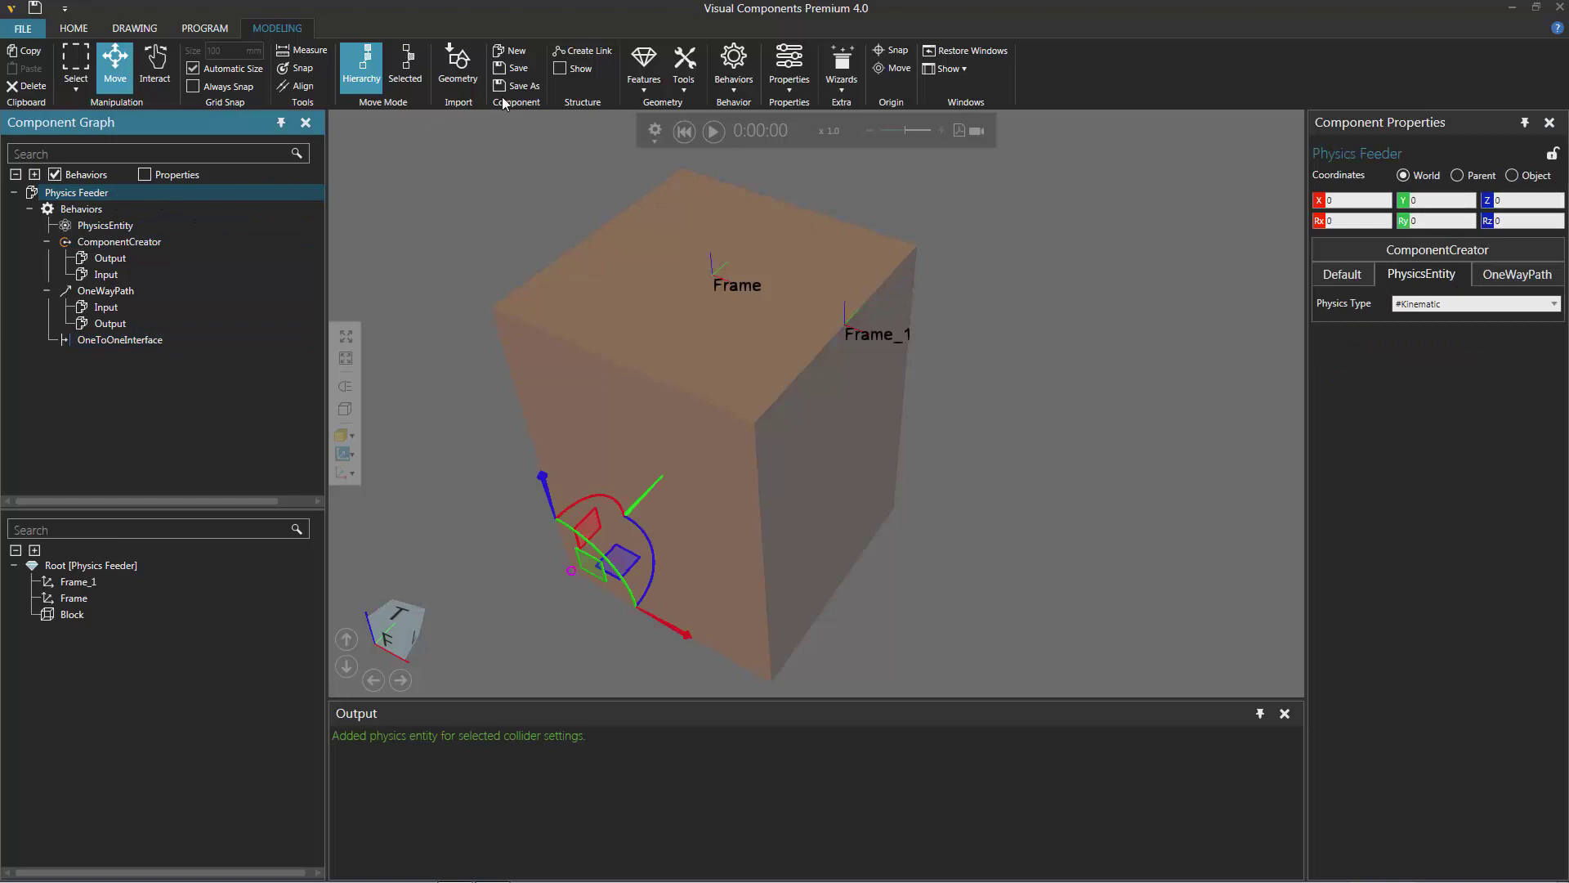
left_click(512, 68)
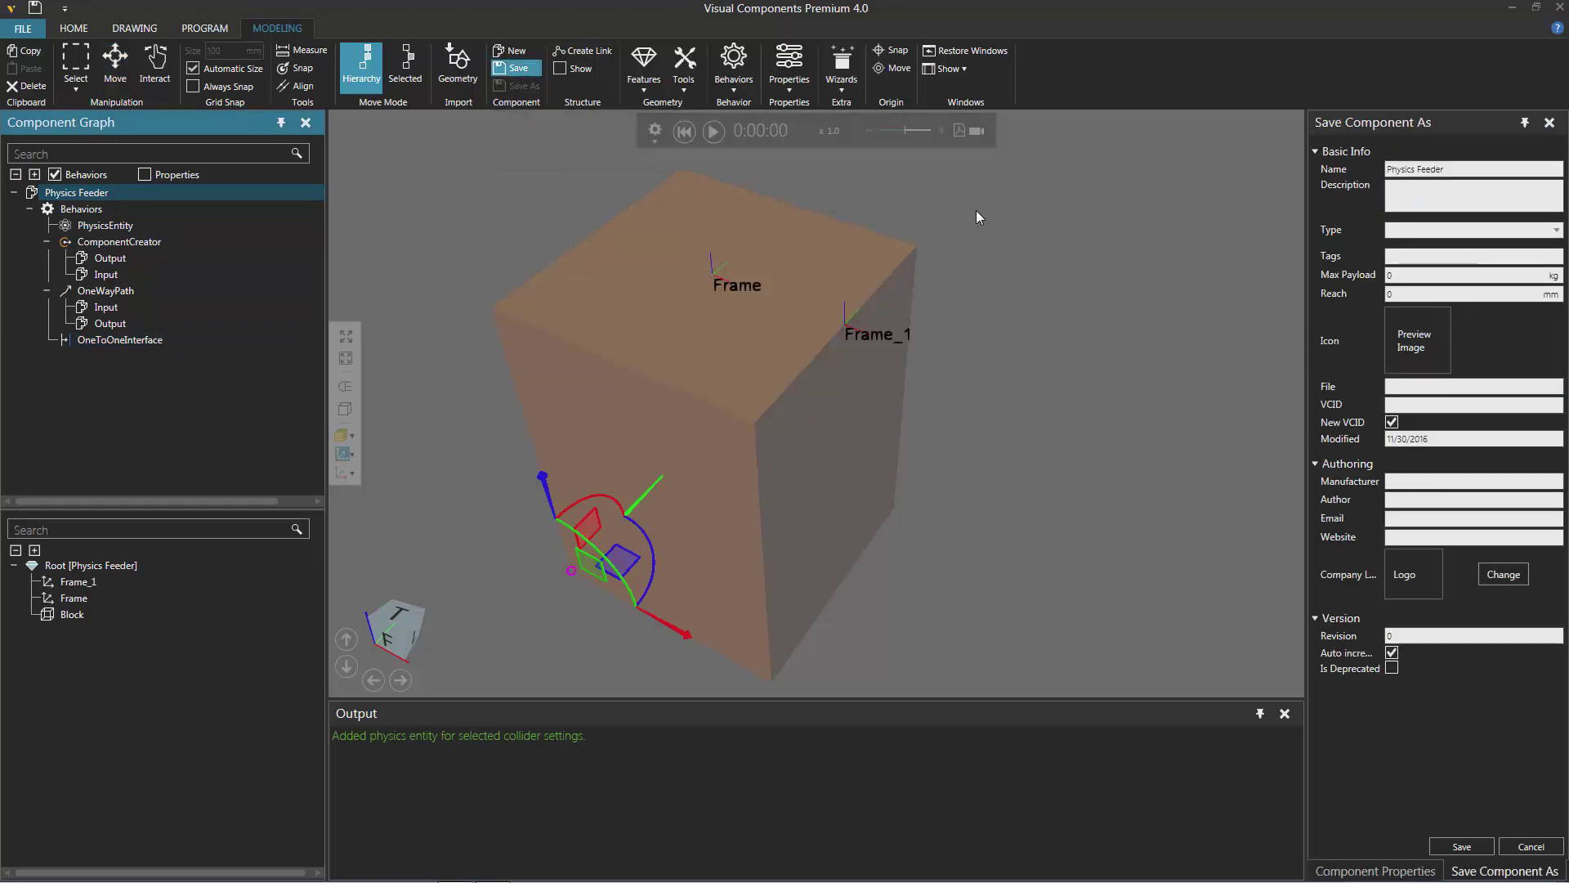
left_click(1462, 846)
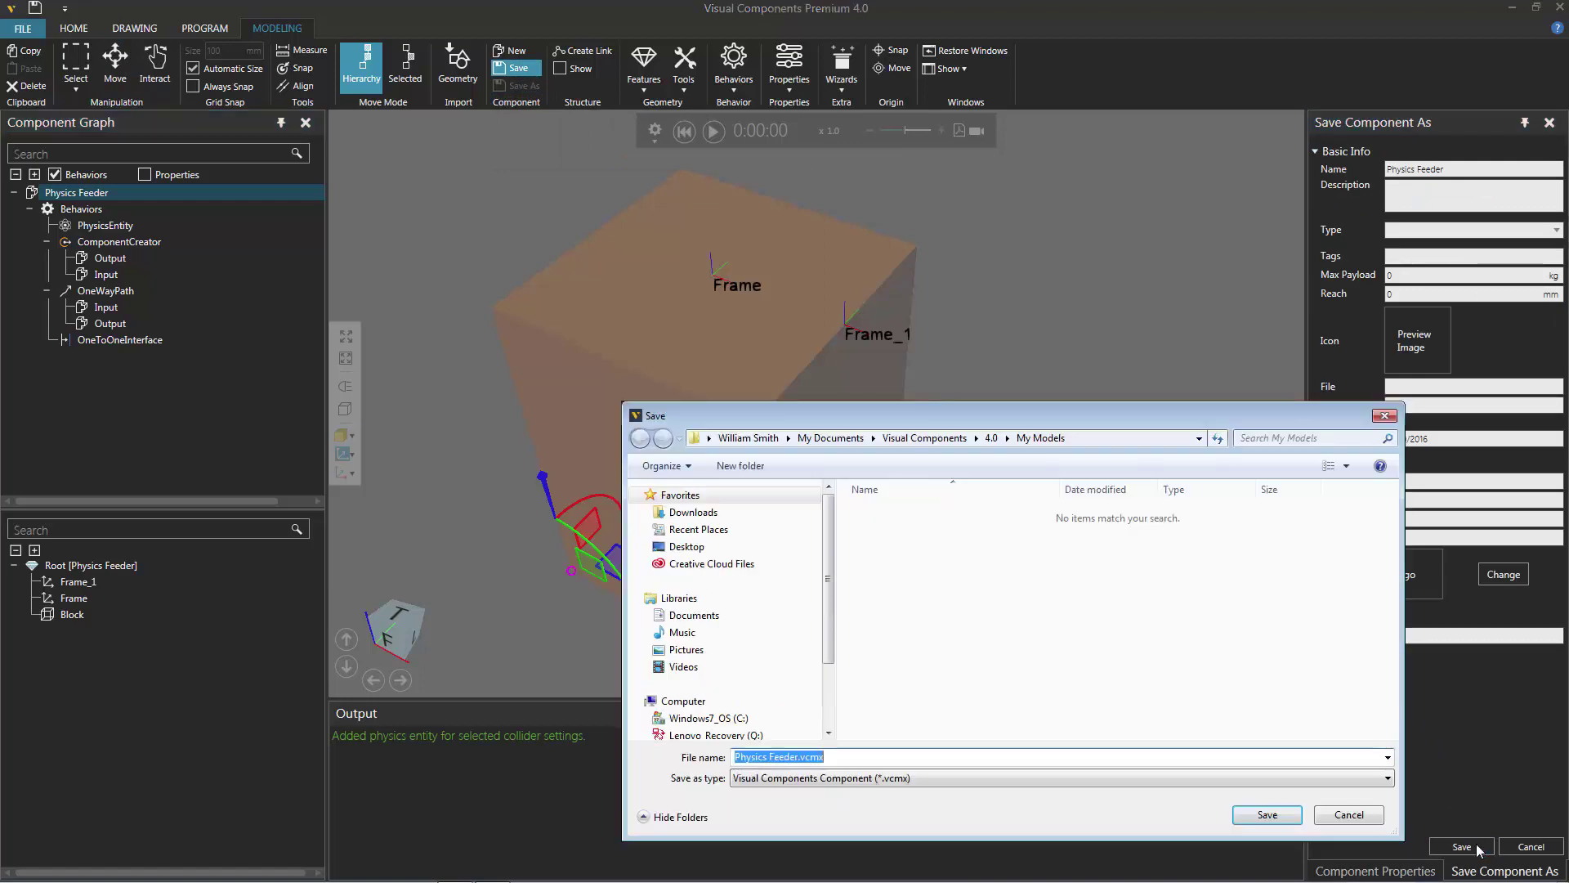
left_click(1292, 817)
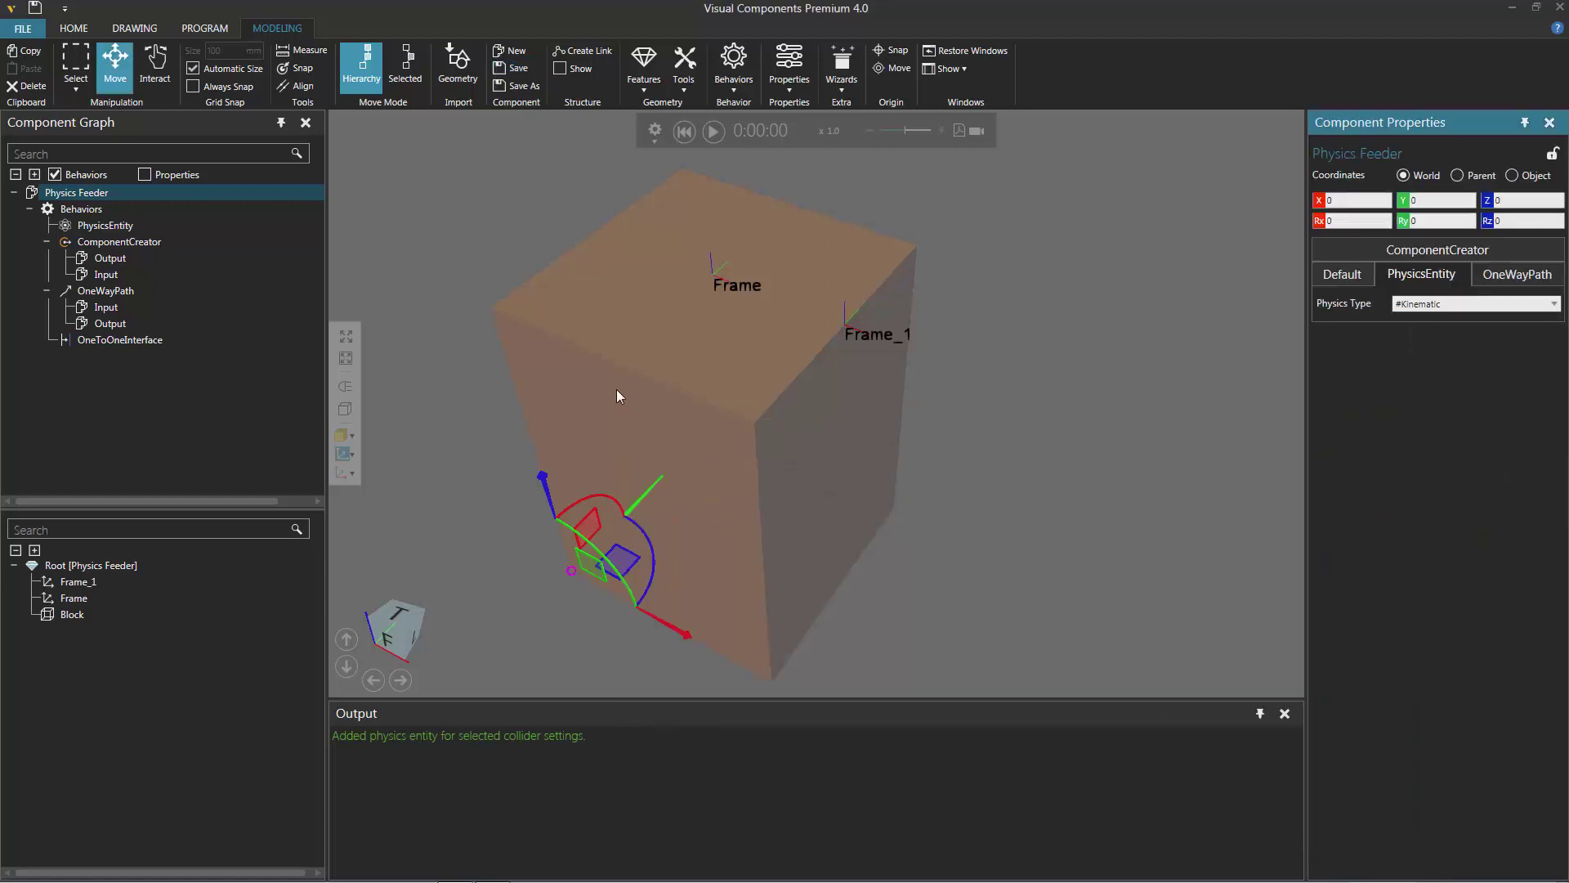
Add the CylinderGeo component from the Basic Shapes collection to the layout, beside the feeder block
left_click(83, 28)
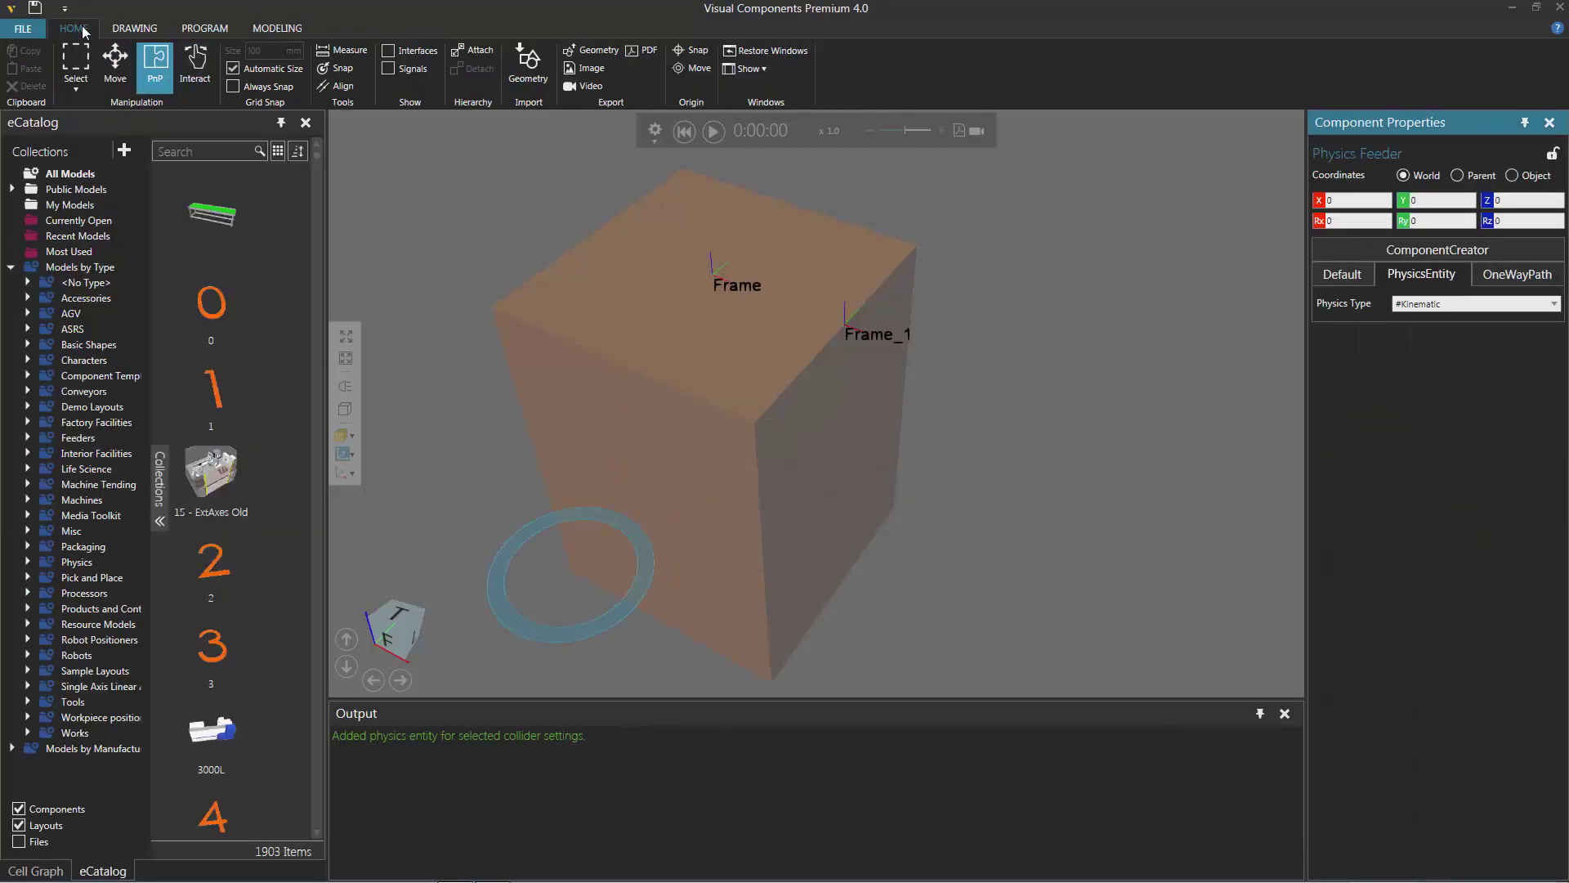
left_click(82, 205)
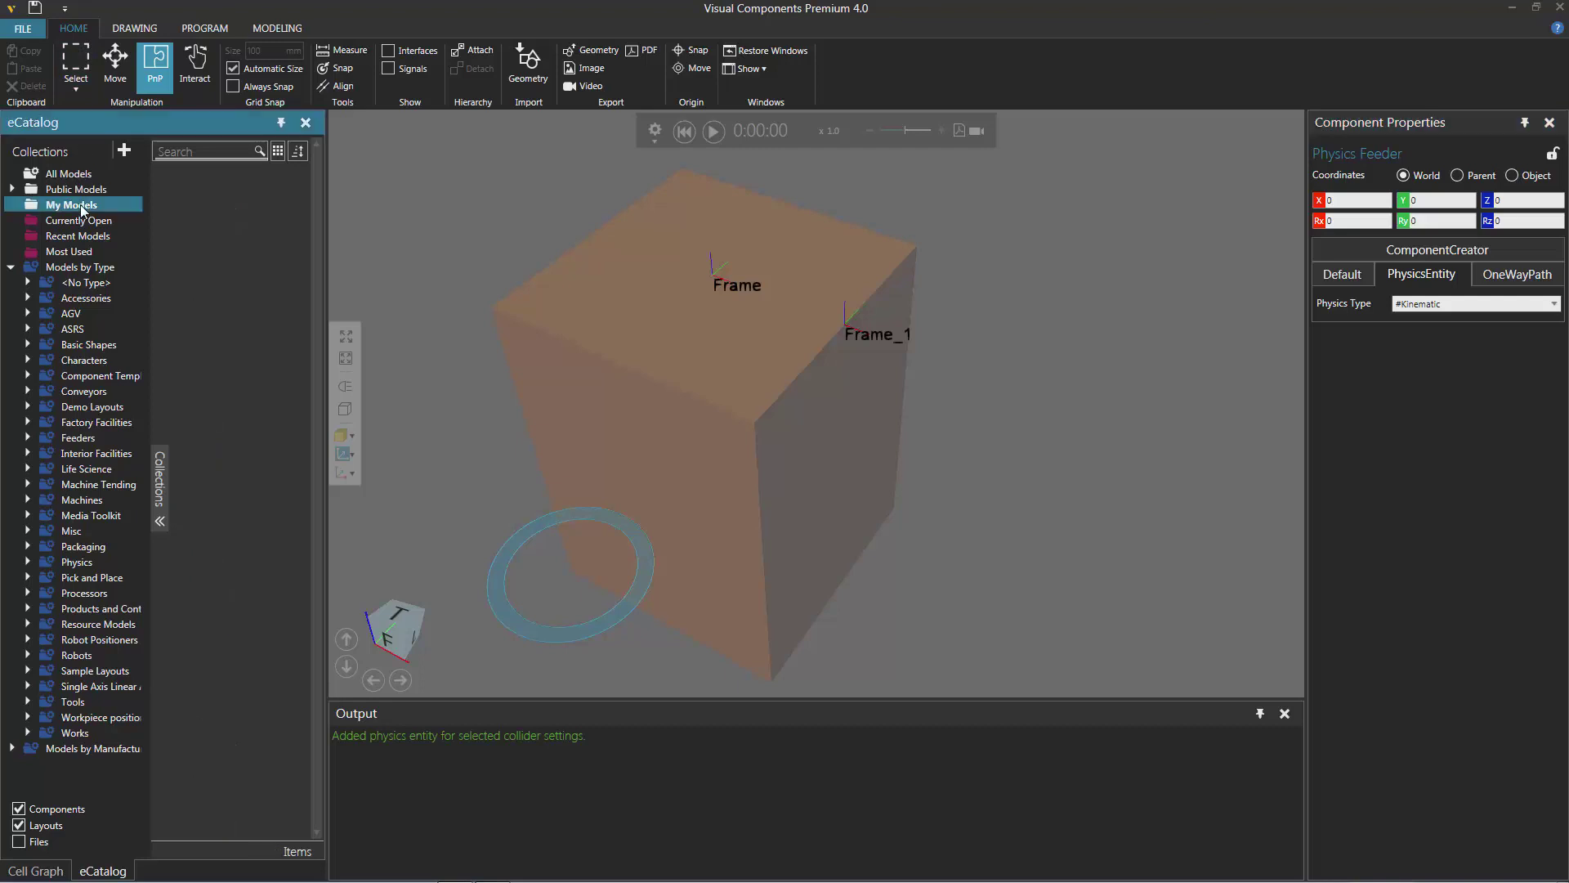
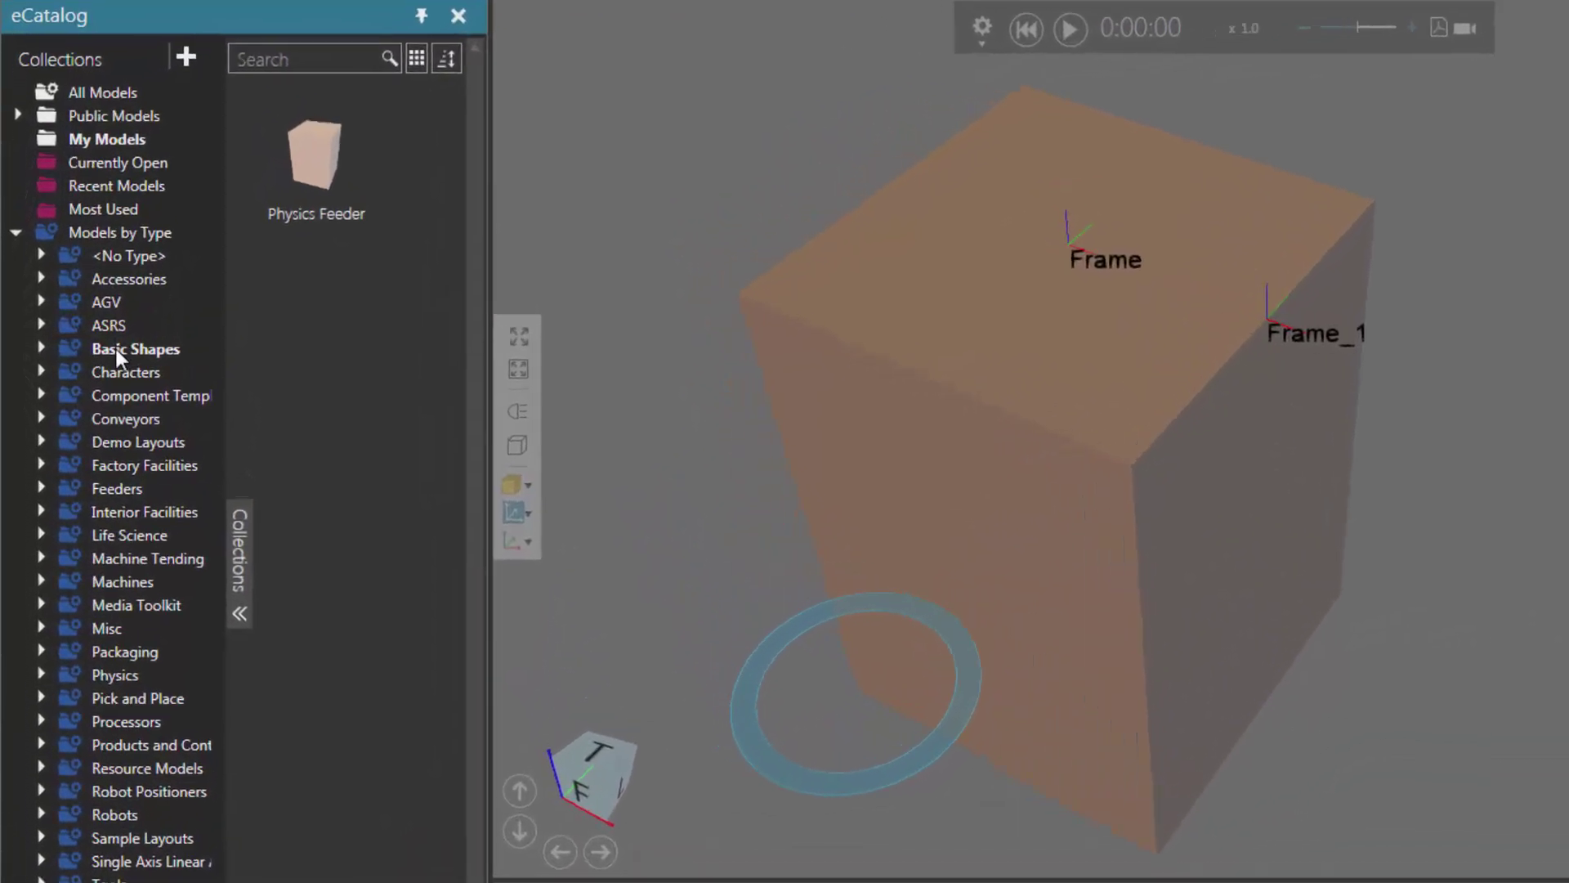
left_click(107, 351)
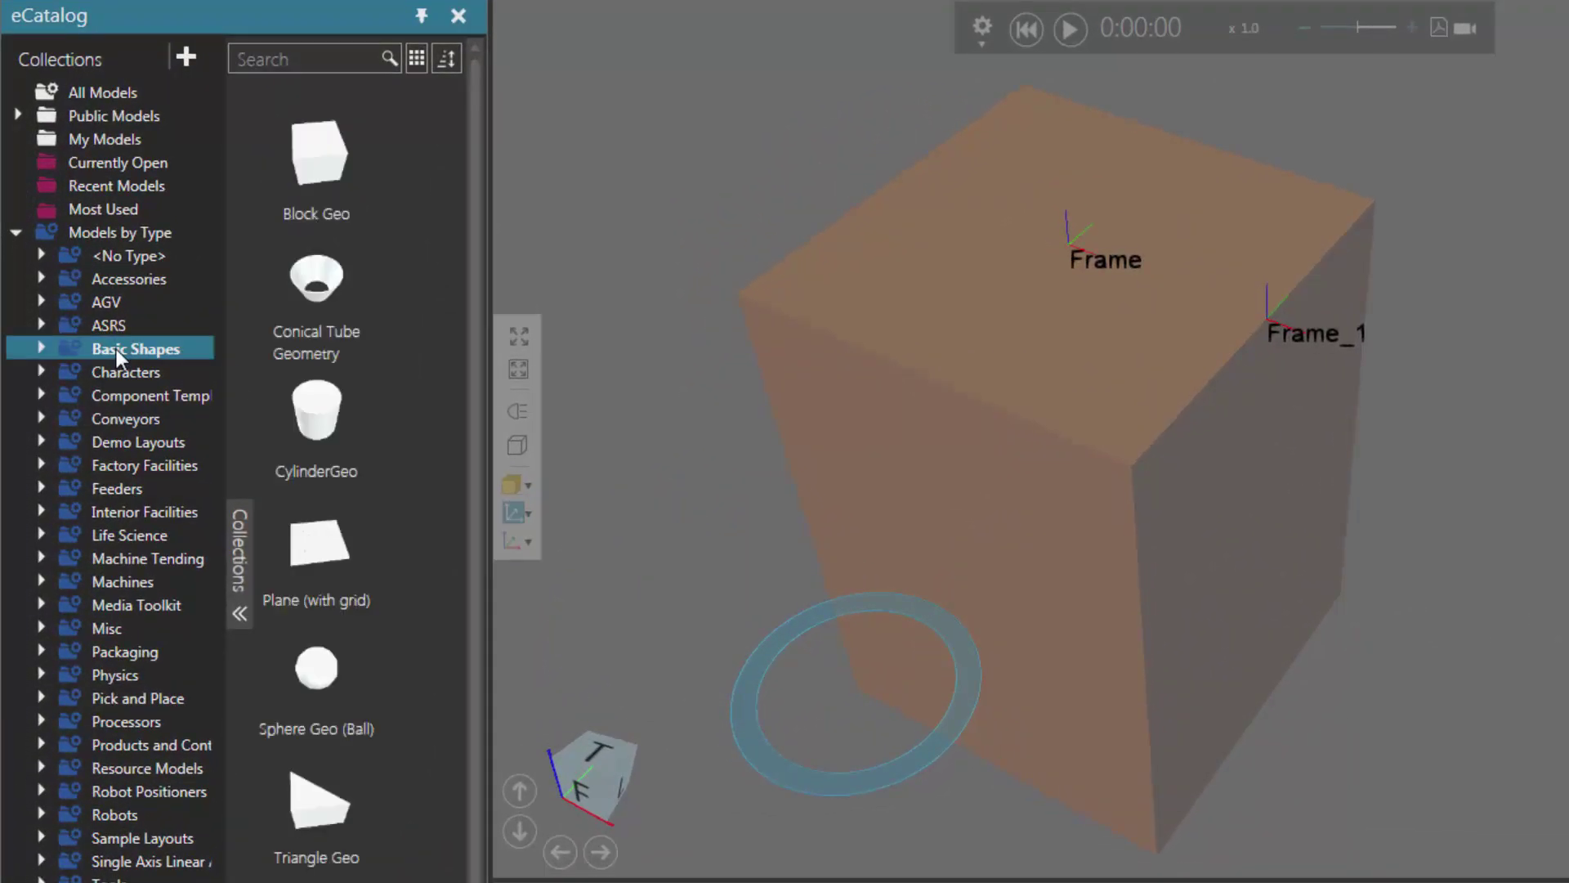
left_click_drag(325, 431, 1563, 608)
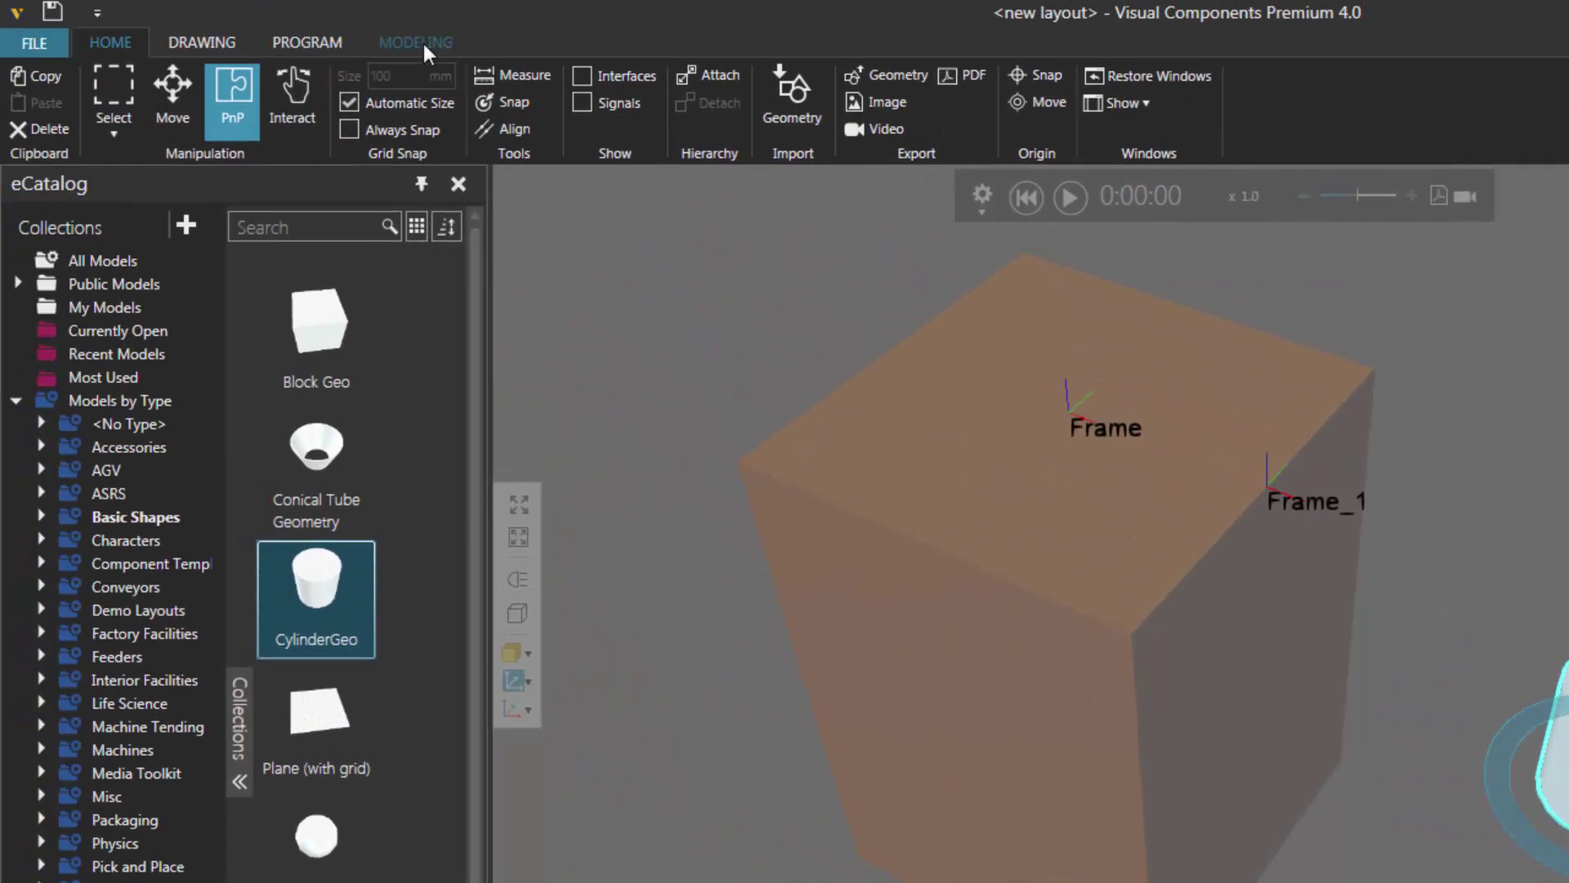
Add a physics Entity behavior to the CylinderGeo component
left_click(421, 44)
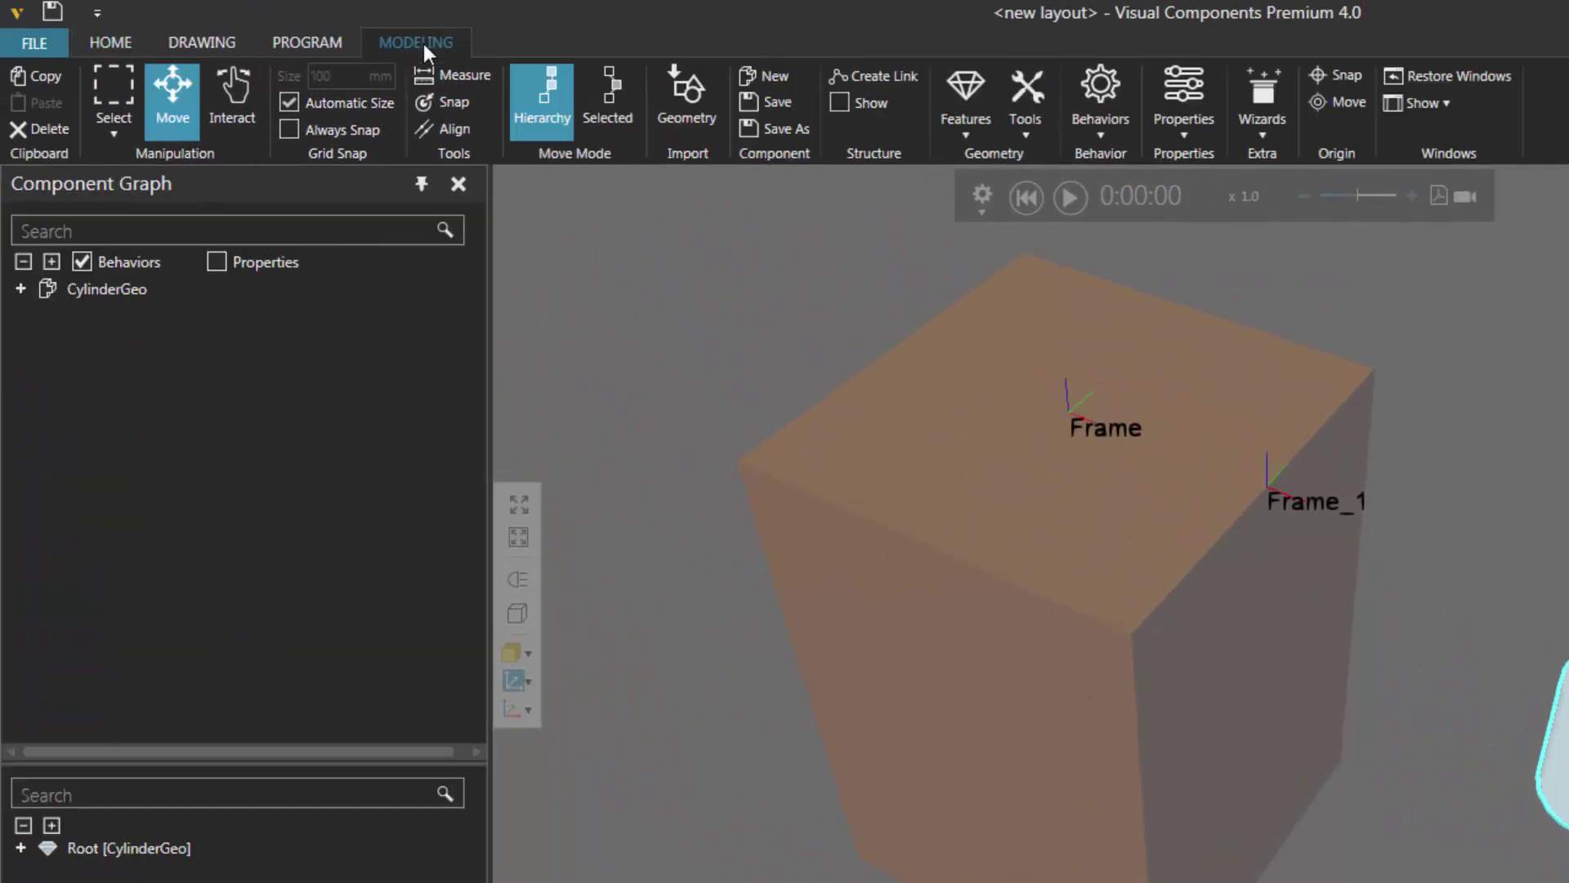
left_click(1097, 134)
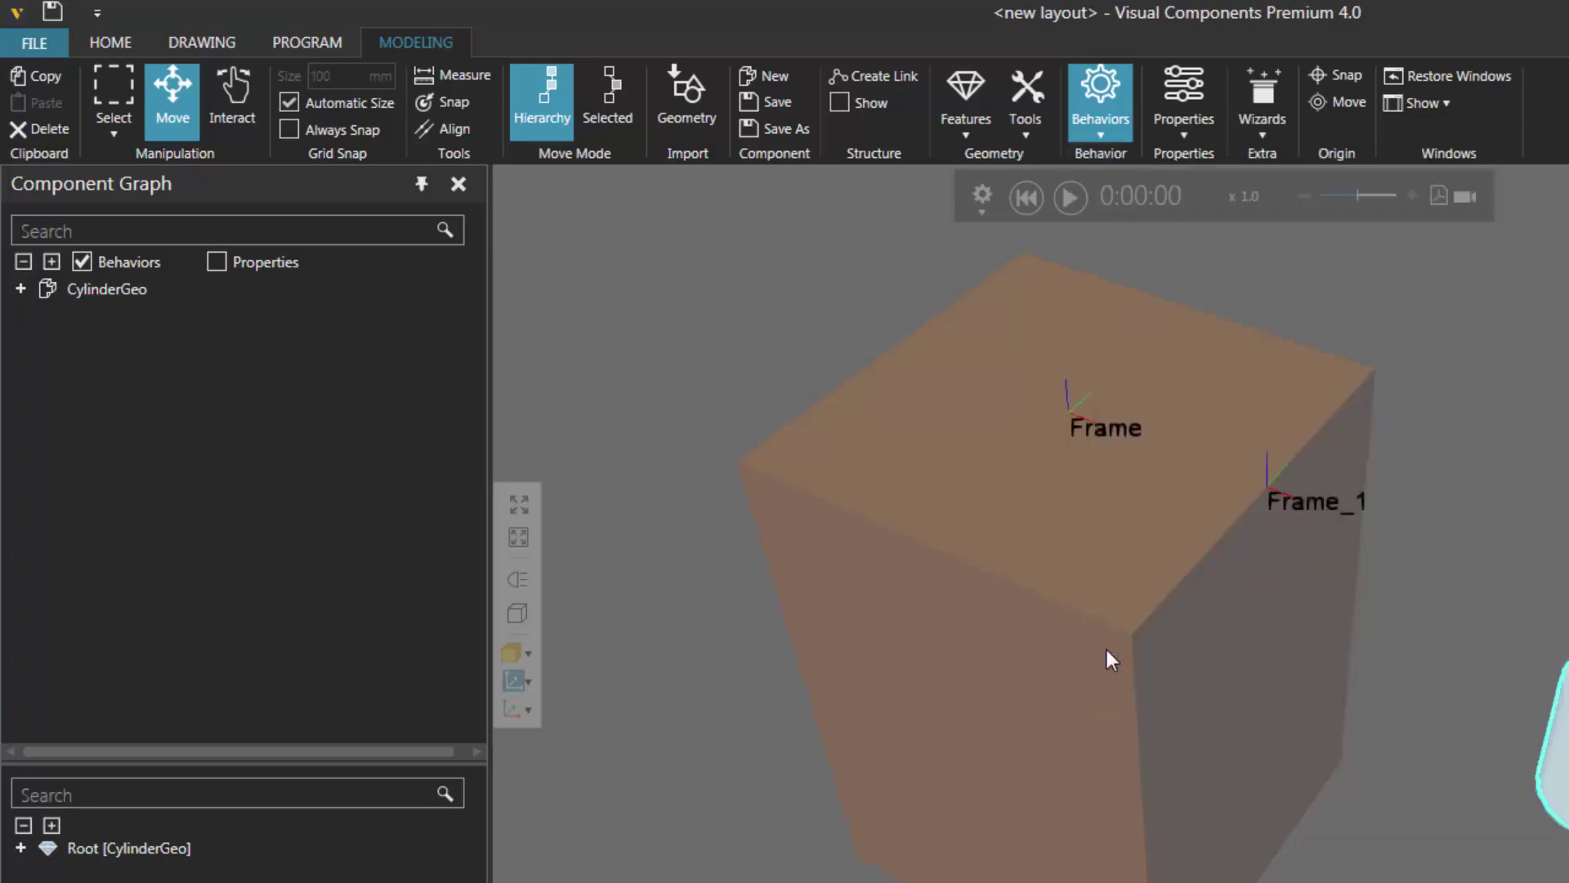
left_click(1107, 662)
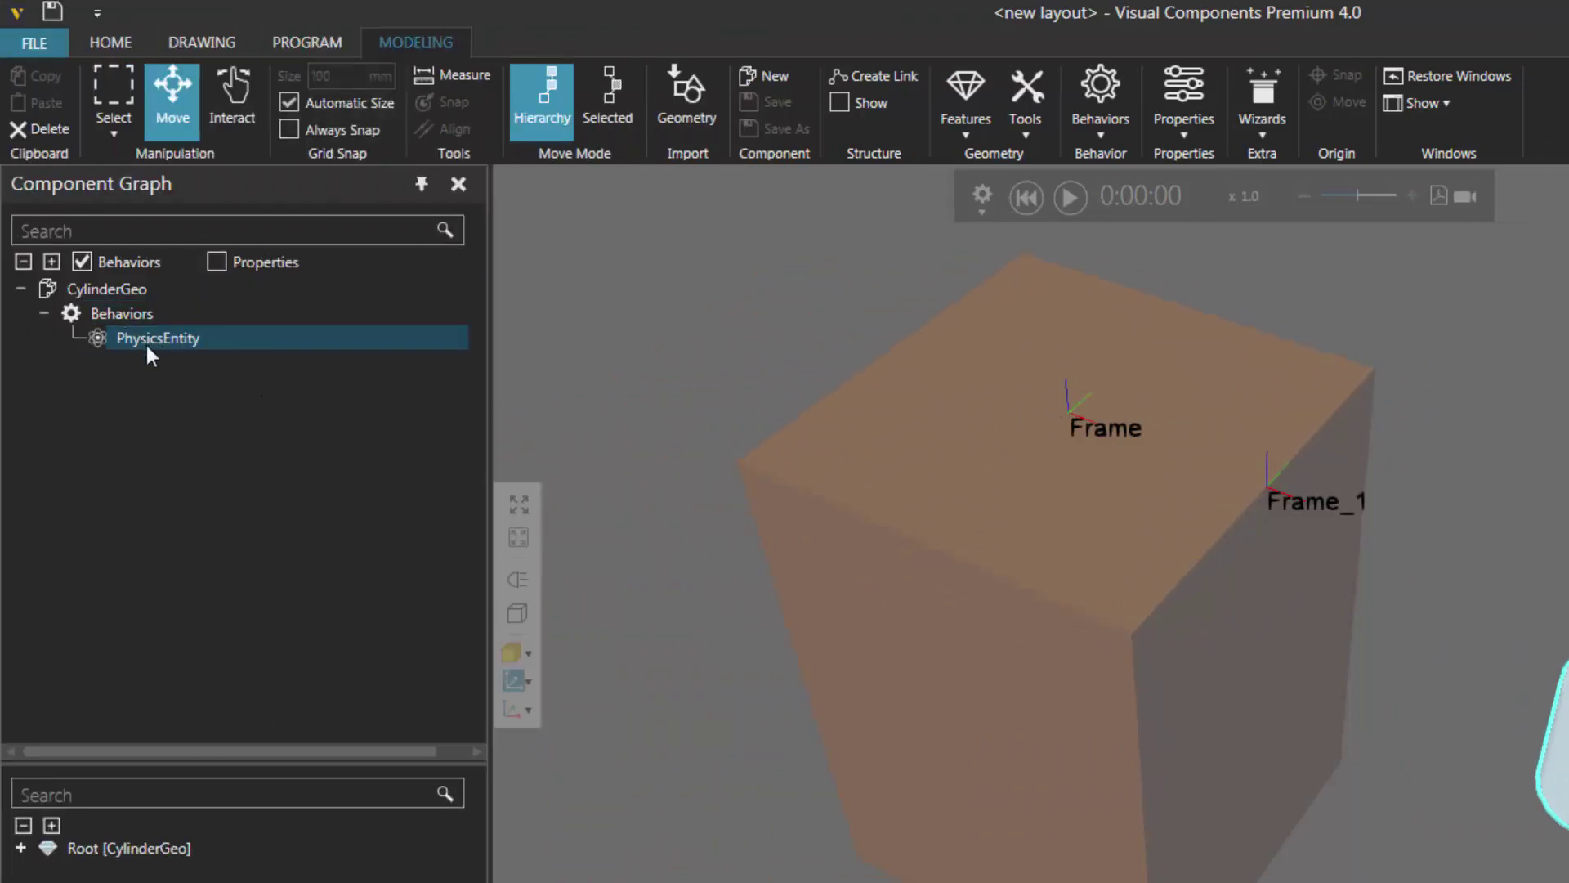
Save the CylinderGeo component as Physics CylinderGeo.vcmx in the My Models folder
left_click(169, 290)
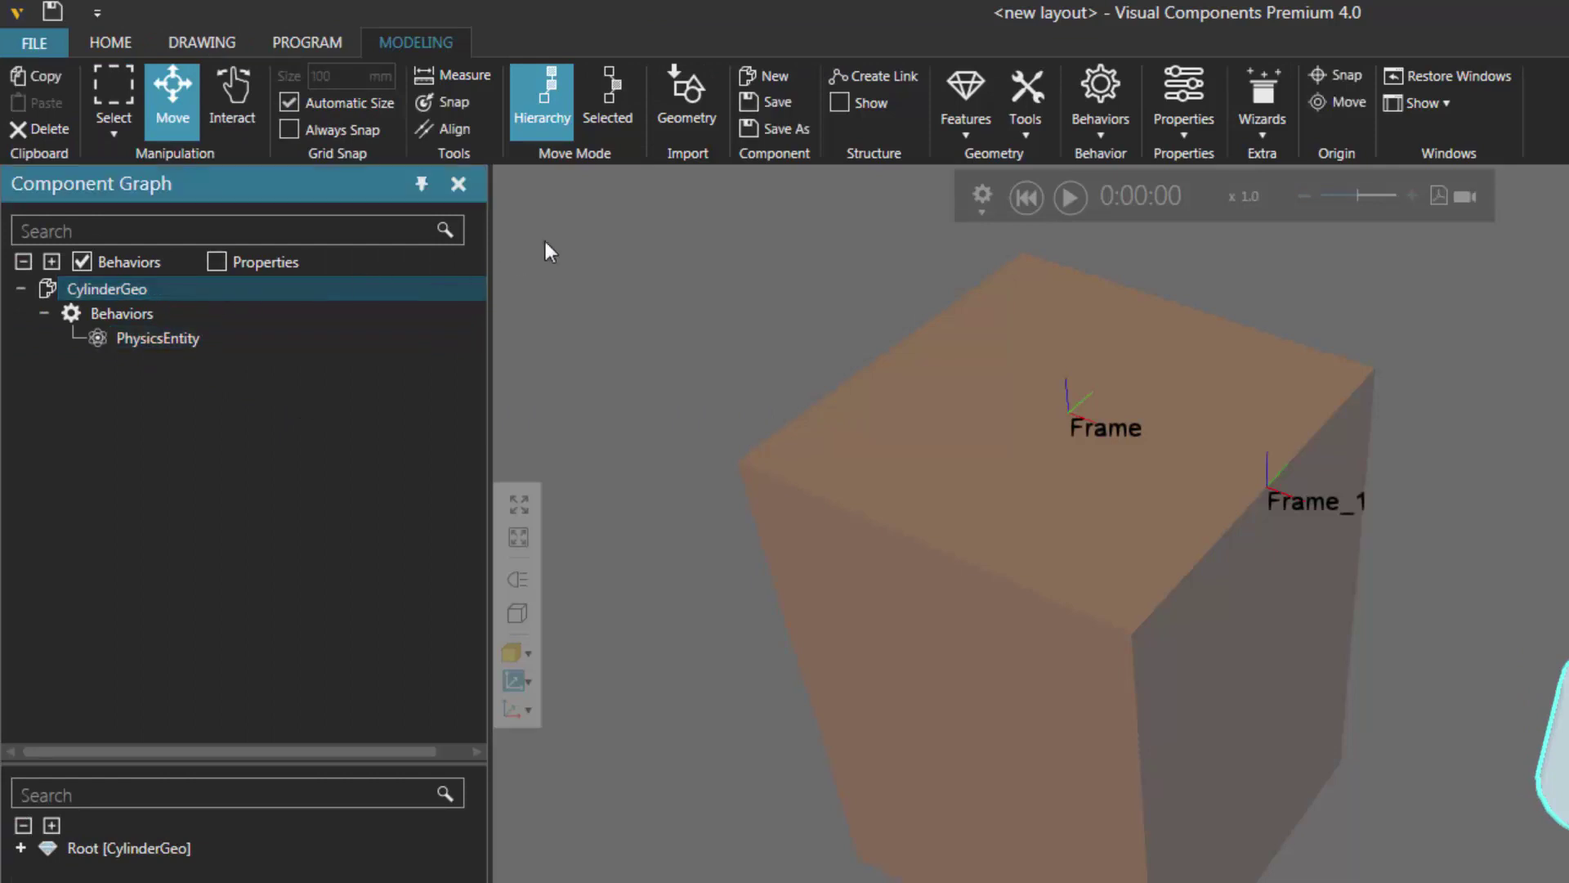
left_click(788, 129)
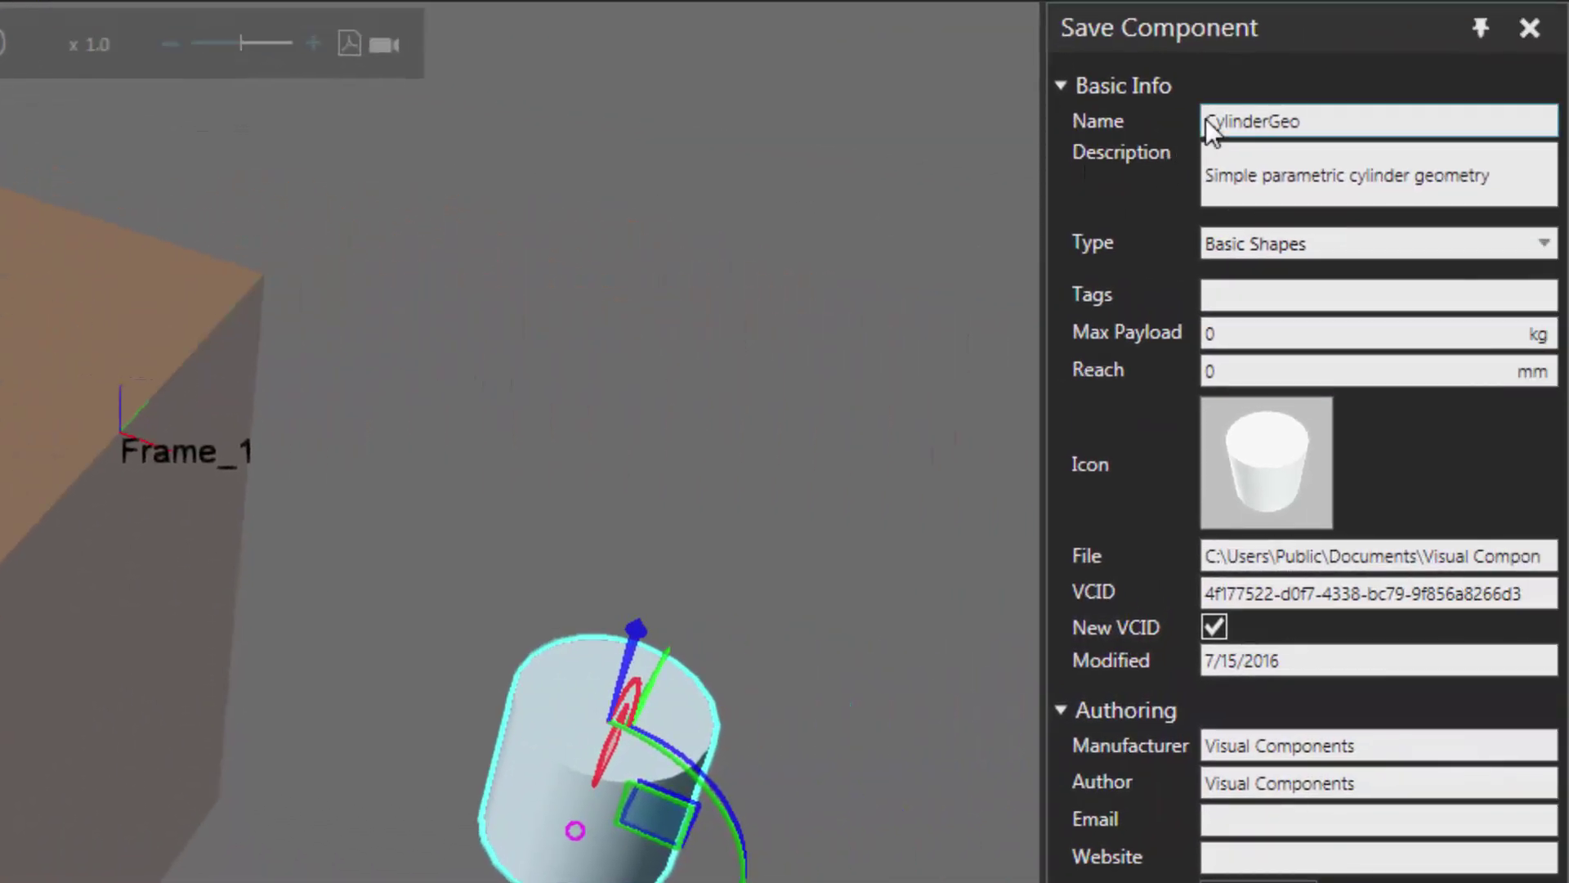
left_click(1385, 149)
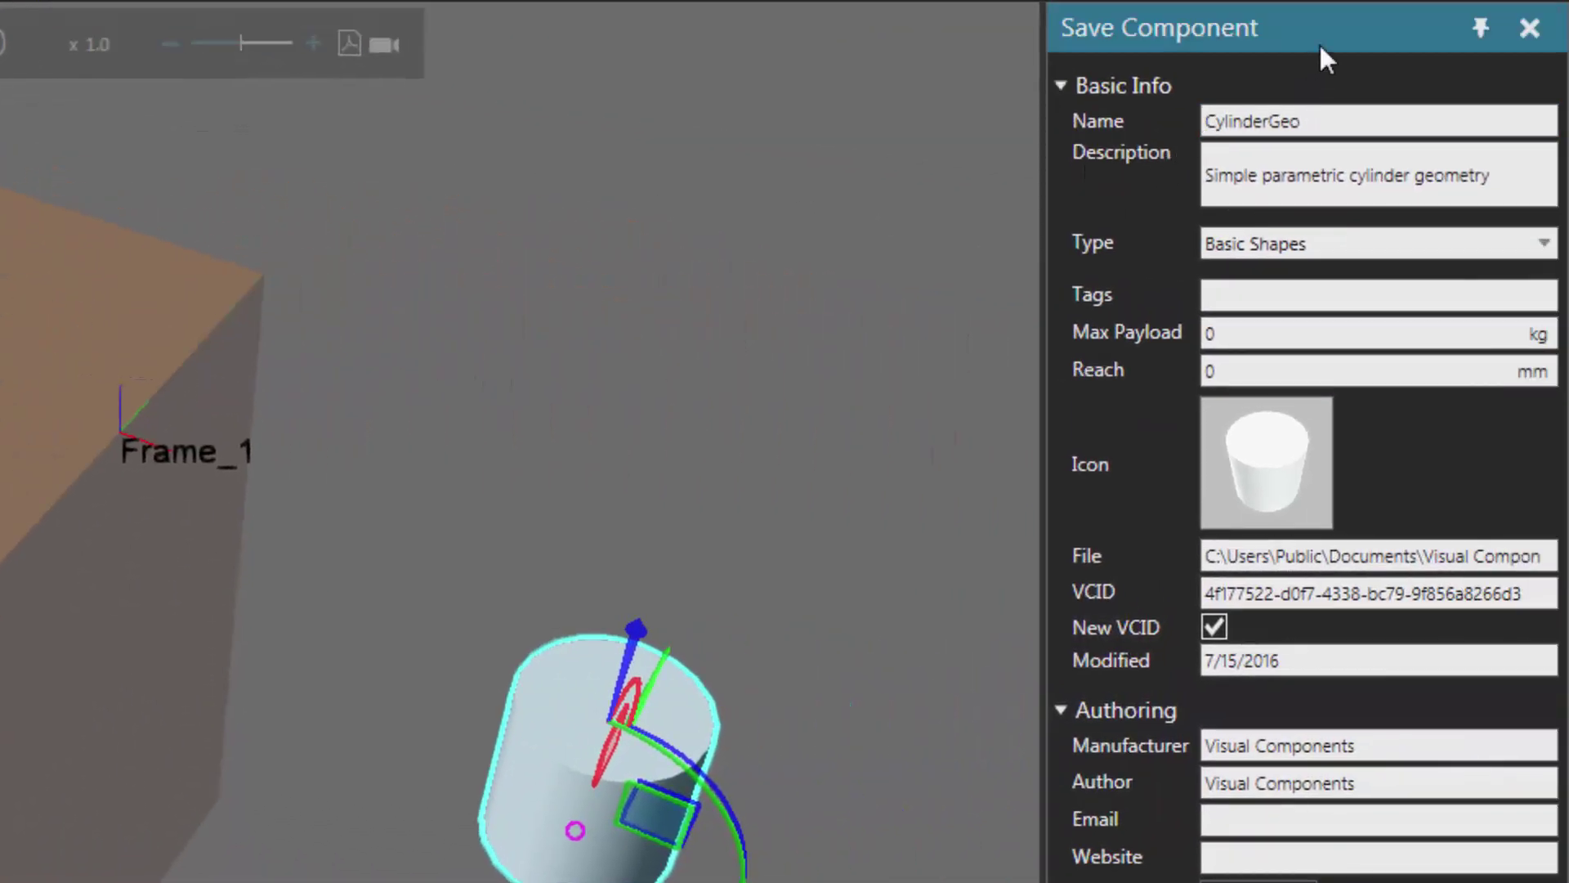
type("Physics")
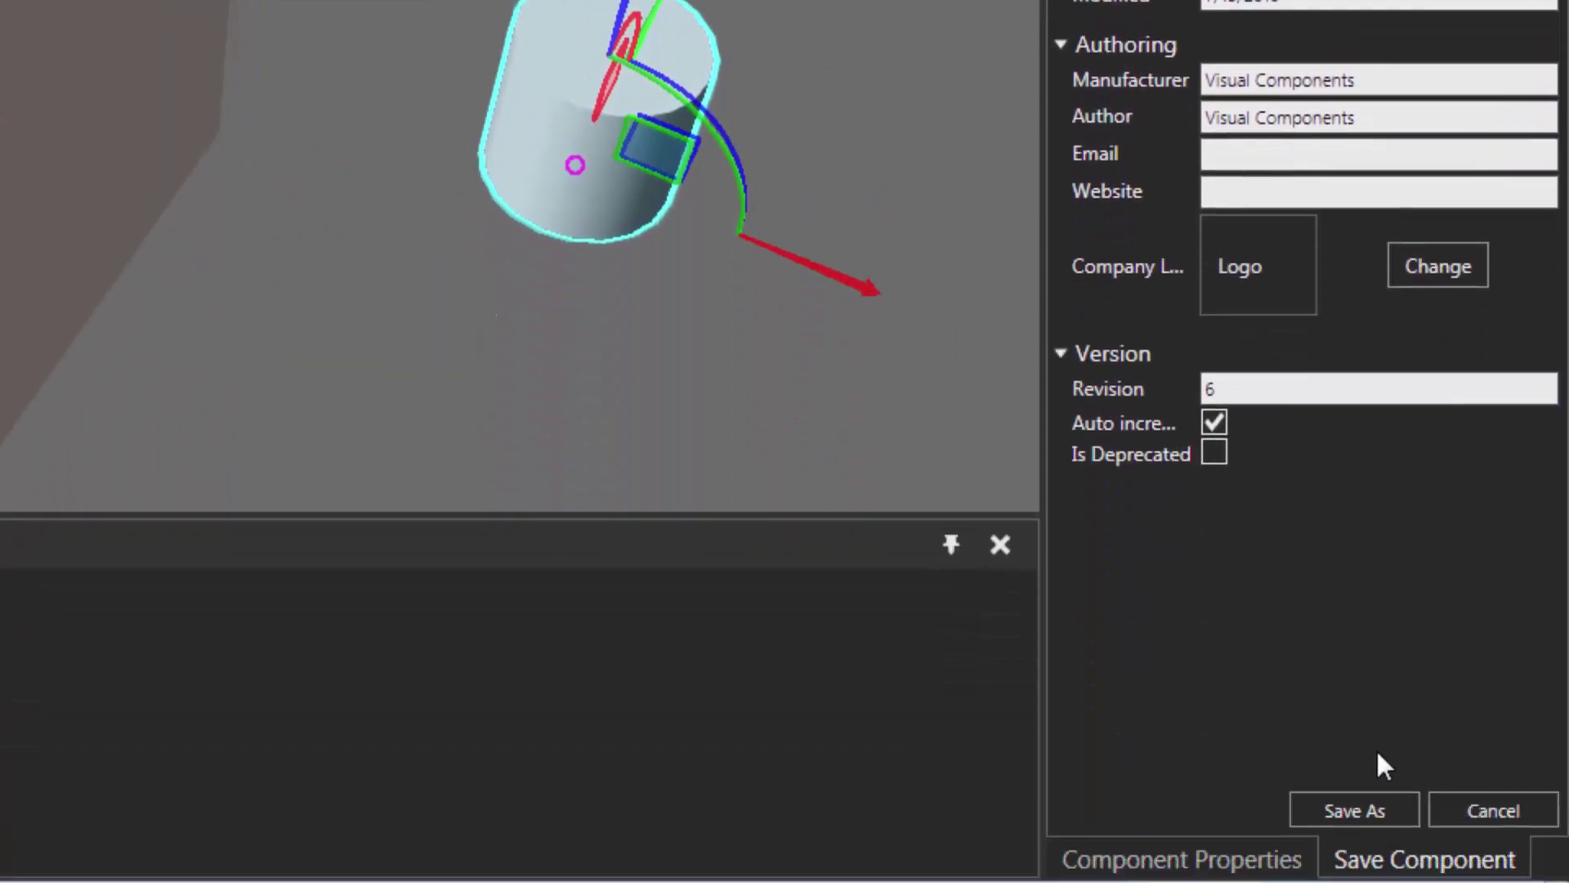
left_click(1377, 811)
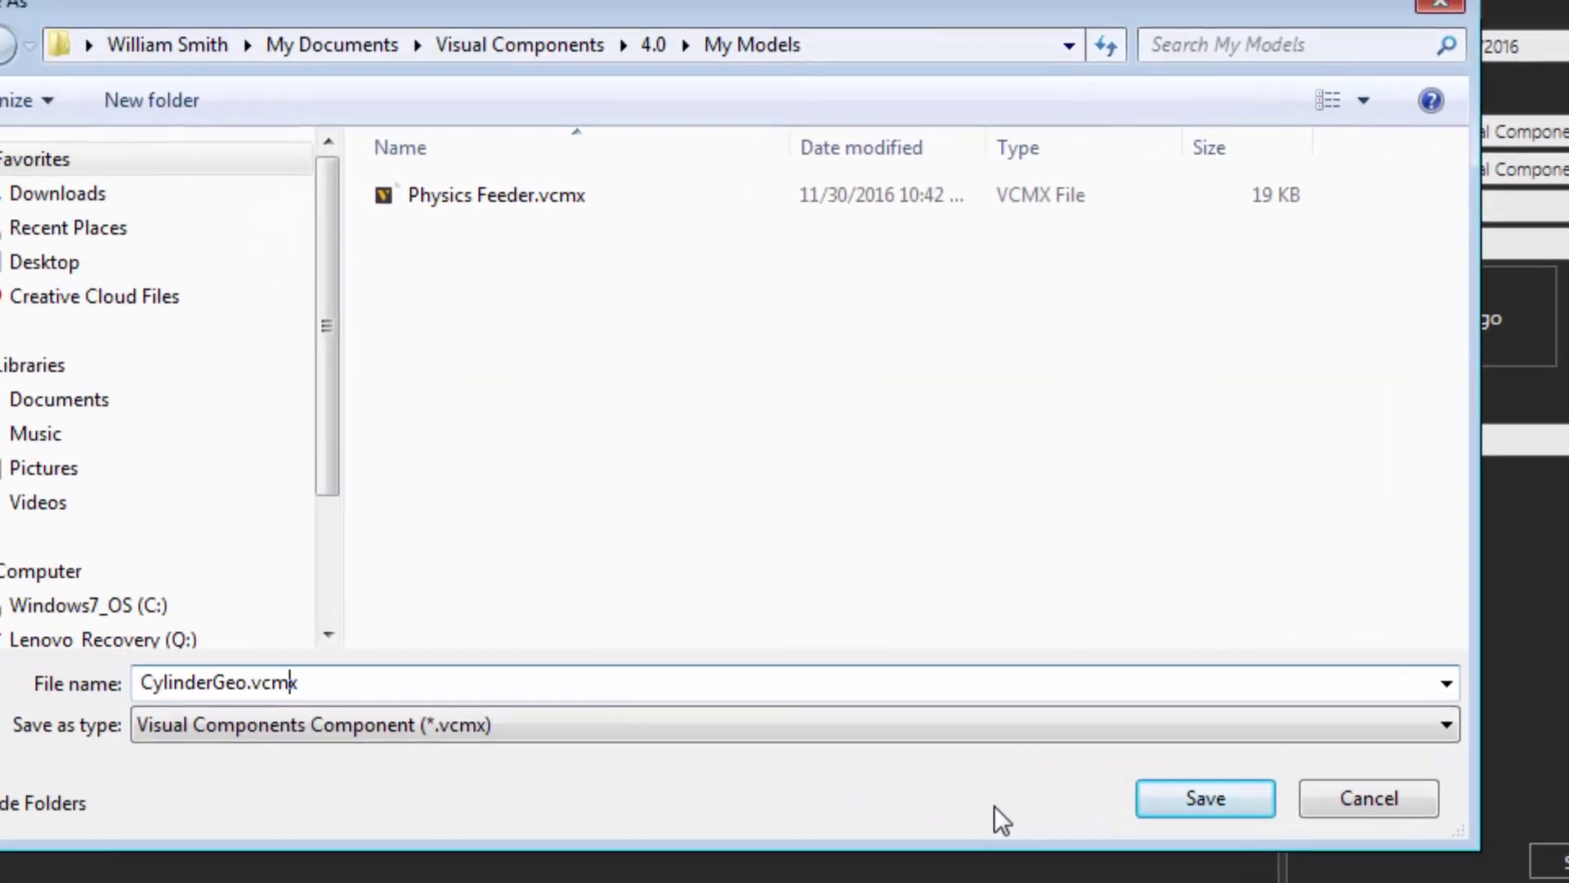
key("Left")
key("Left")
key("Left")
key("Left")
key("Left")
key("Left")
key("Left")
key("Left")
key("Left")
key("Left")
key("Left")
key("Left")
key("Left")
key("Left")
key("Left")
key("Left")
type("Physics")
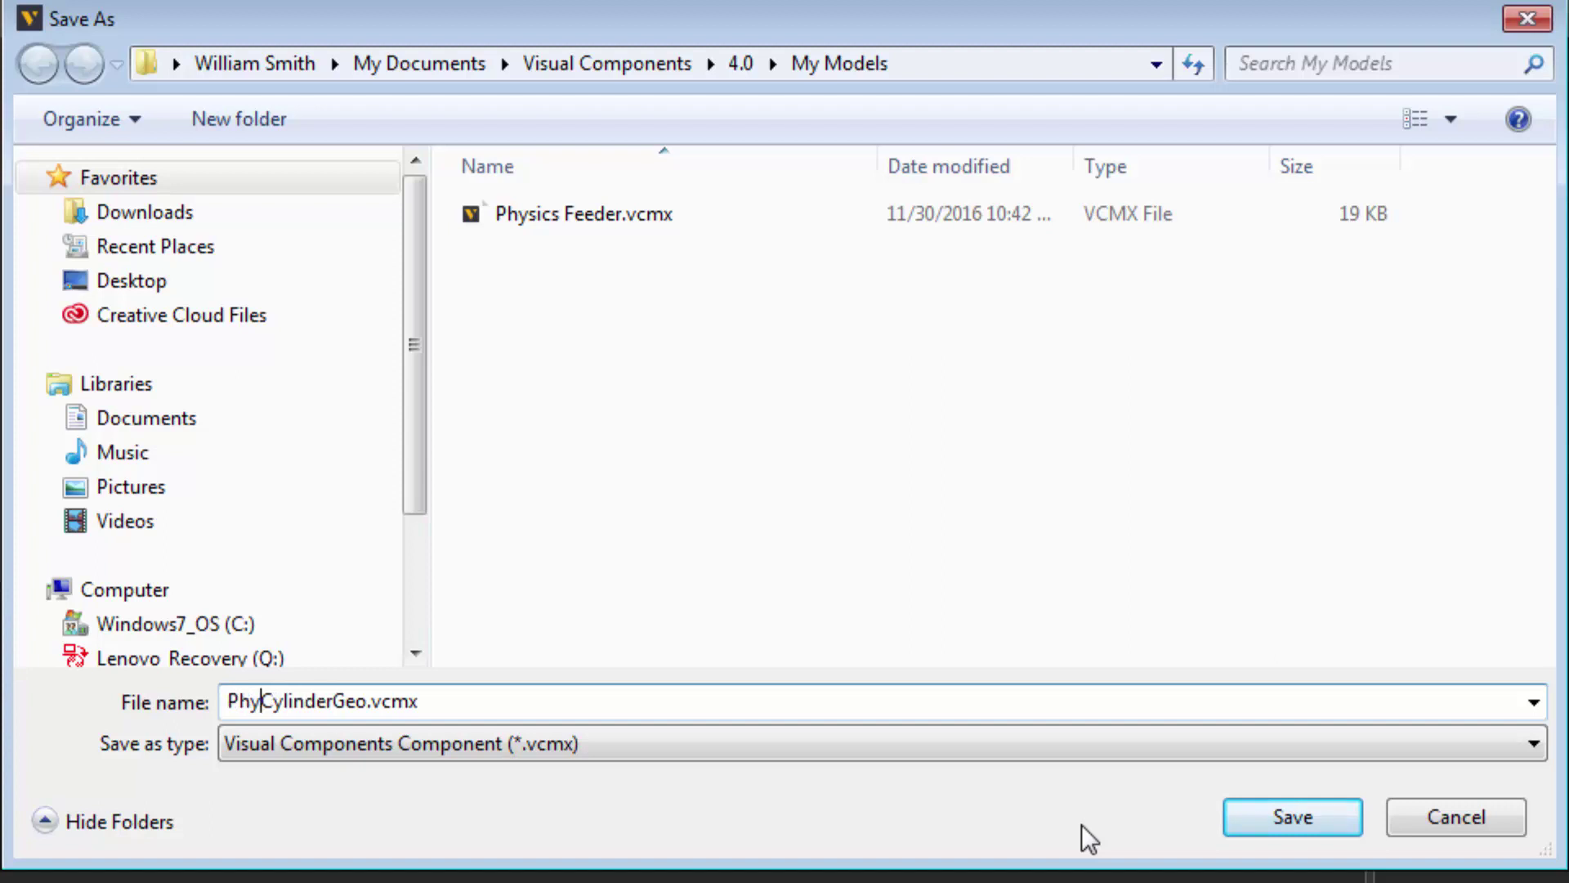
key("Right")
key("Right")
key("Right")
key("Right")
key("Right")
key("Right")
key("Right")
key("Right")
key("Right")
key("Right")
key("Right")
key("Right")
key("Right")
key("Right")
key("Right")
key("Right")
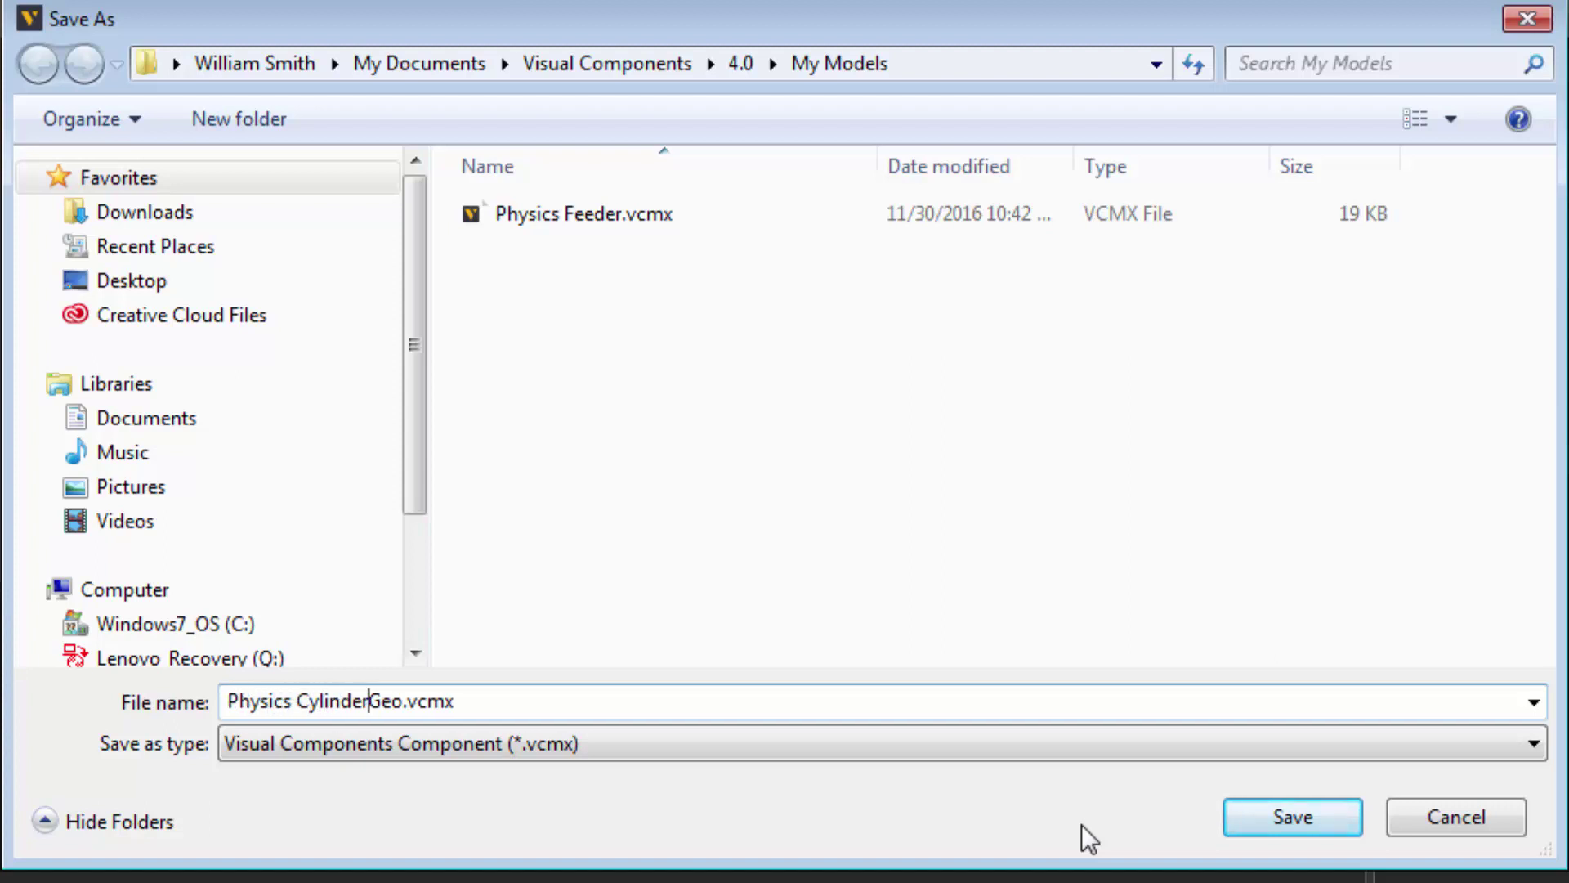
key("Return")
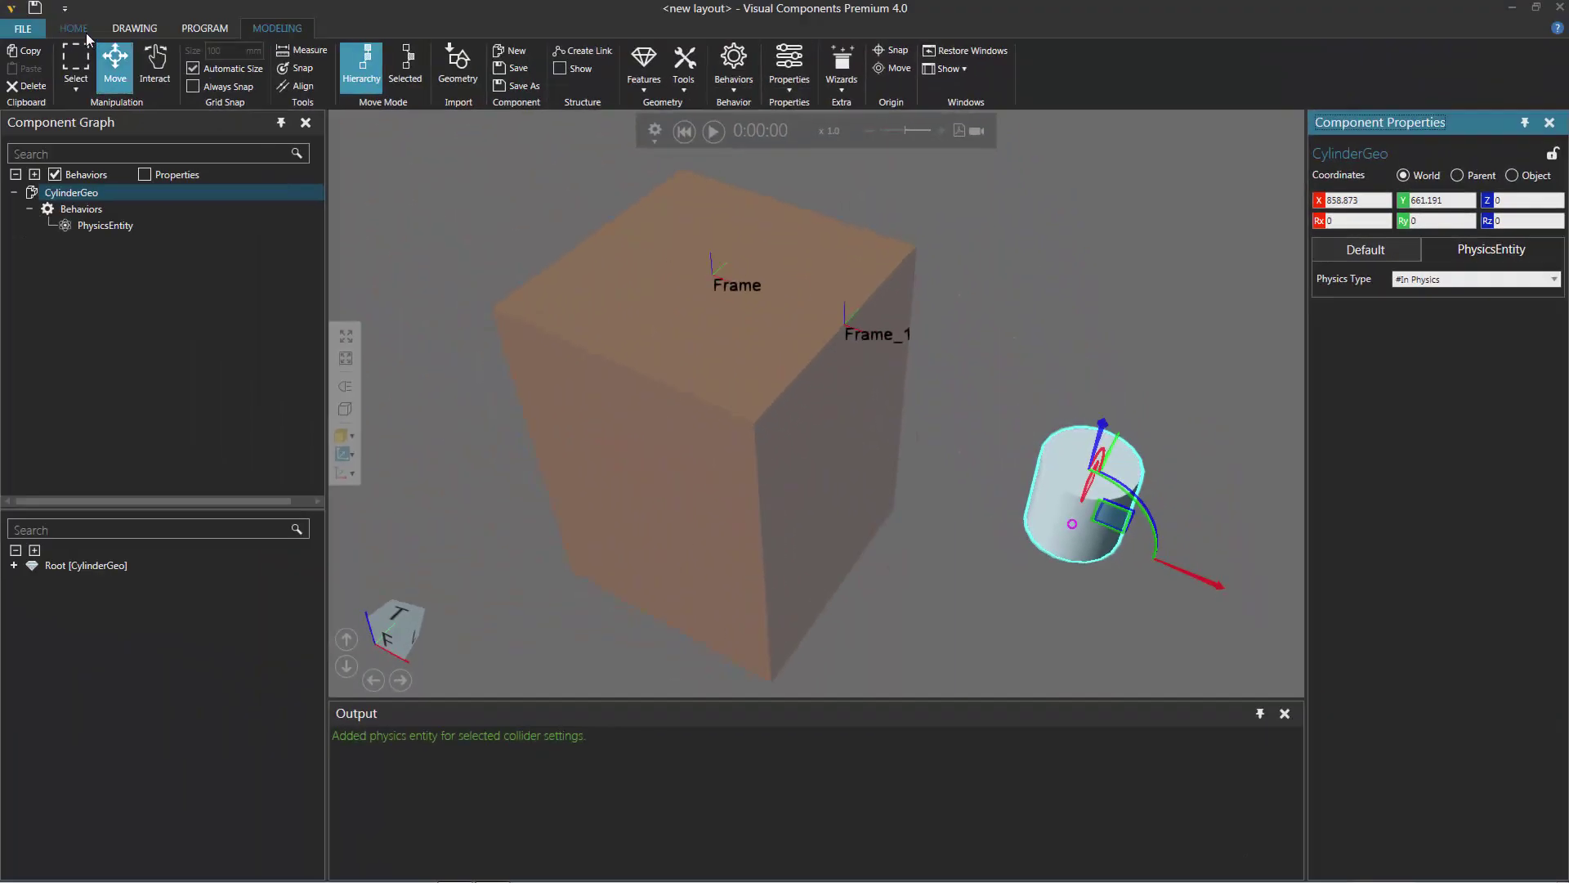
Show the My Models collection in the catalog and delete the cylinder component from the layout
left_click(73, 29)
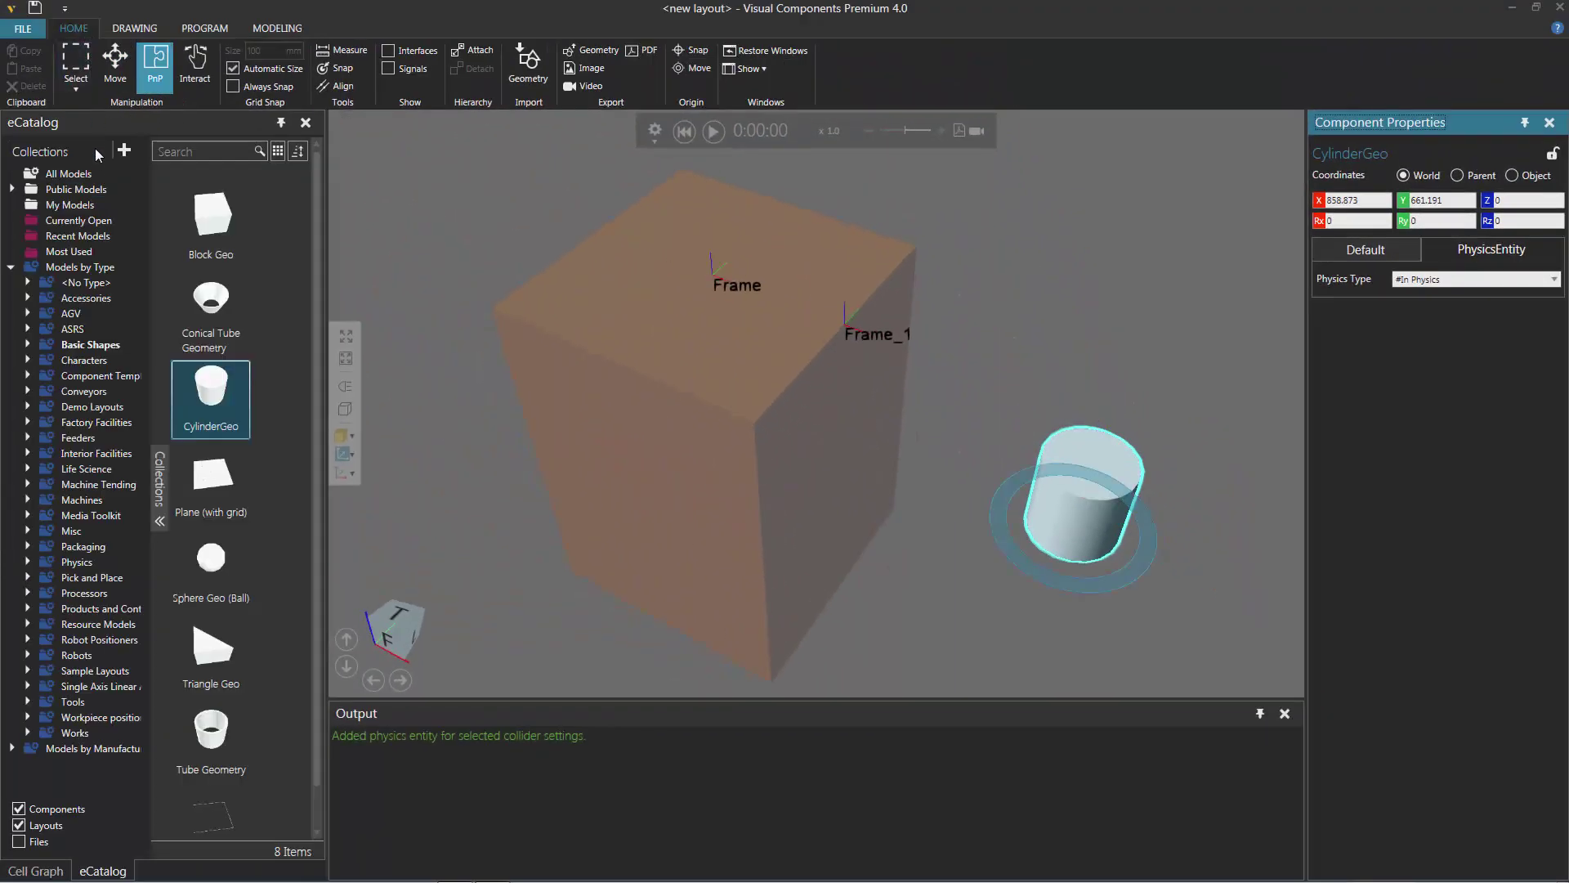
left_click(89, 207)
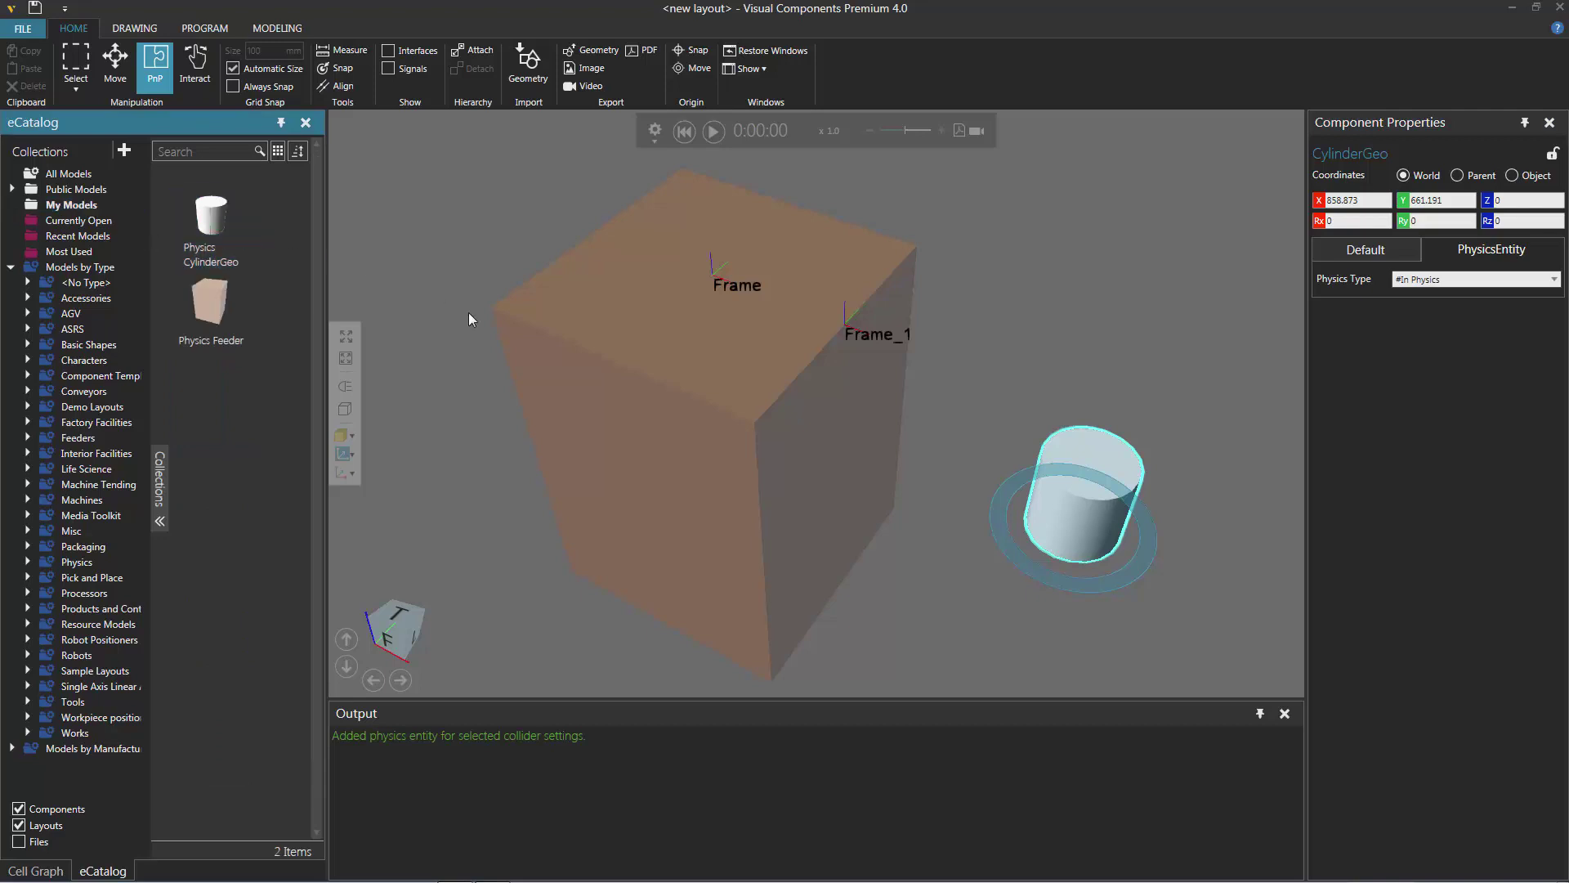
left_click(1104, 448)
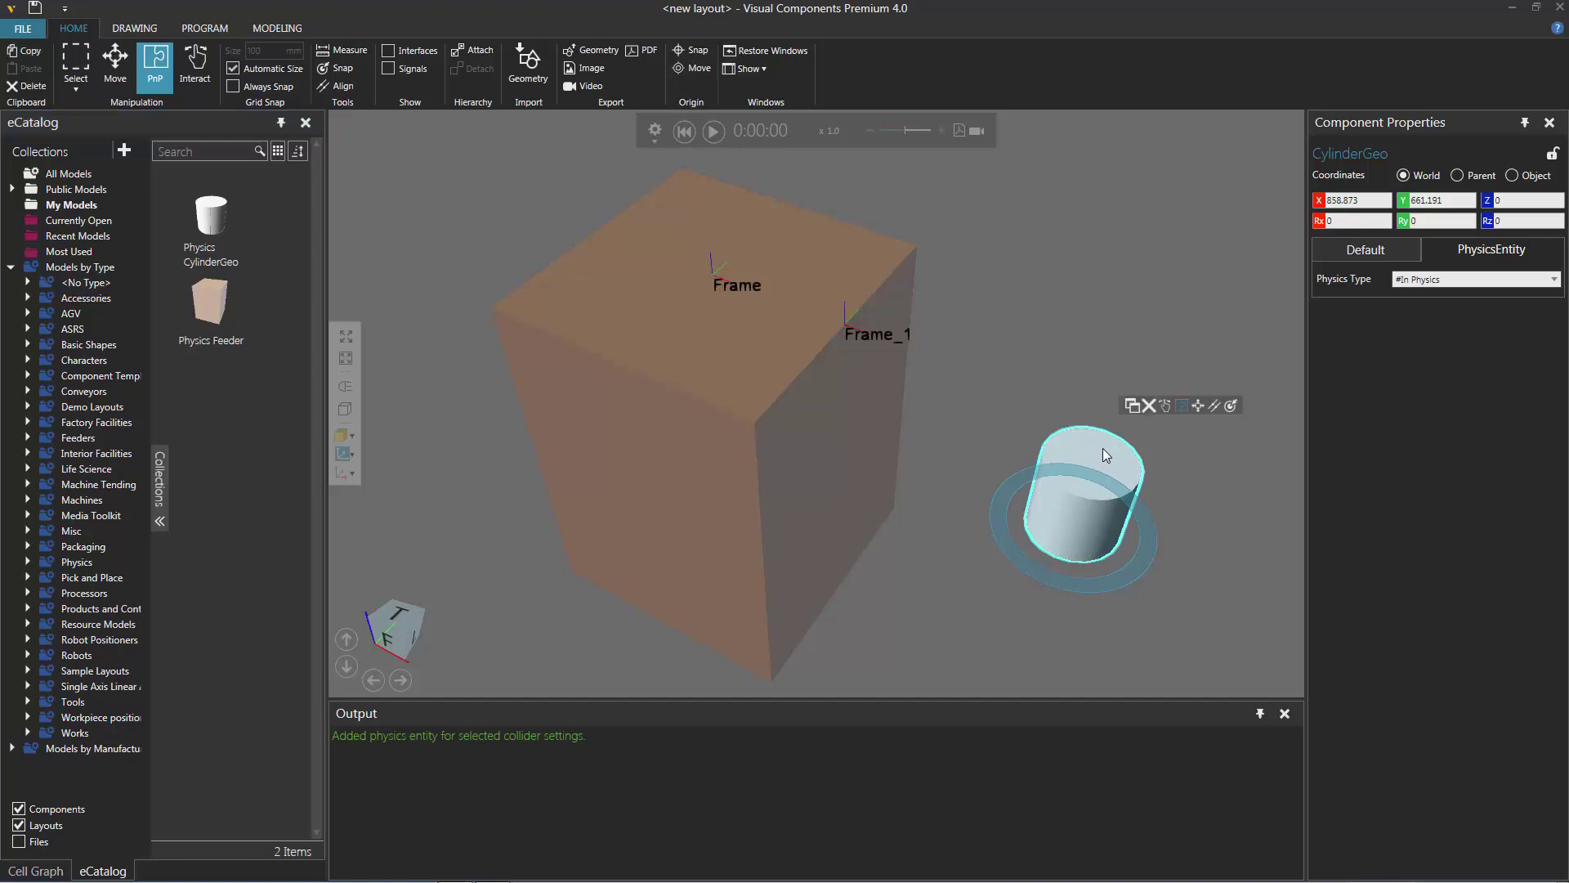
left_click(1148, 407)
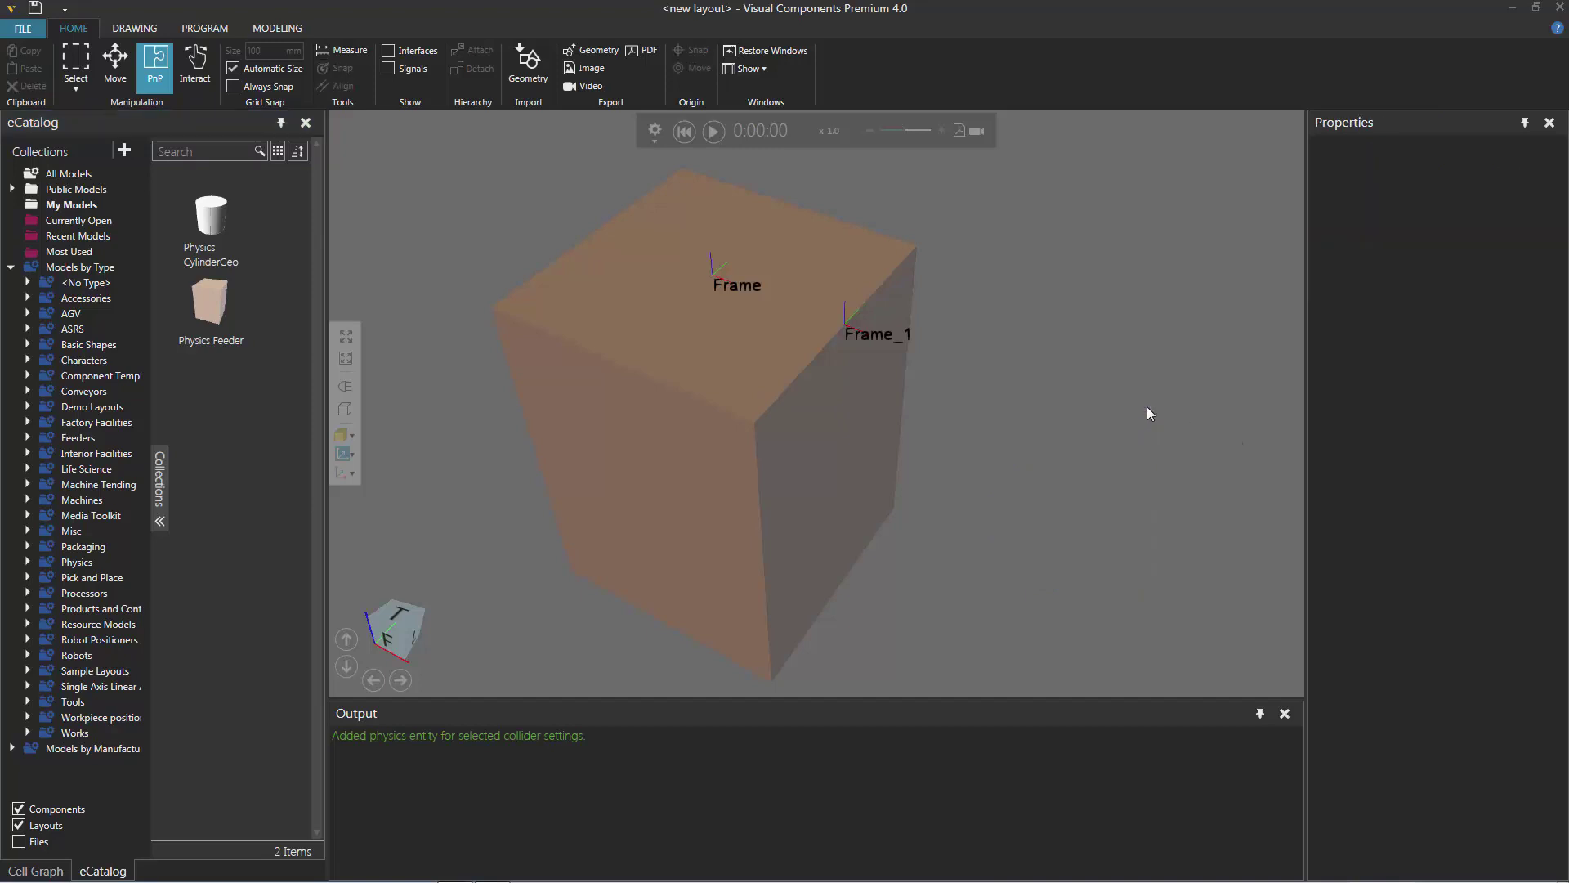
Set the part of the Physics Feeder's ComponentCreator to Physics CylinderGeo.vcmx from the My Models folder
left_click(731, 353)
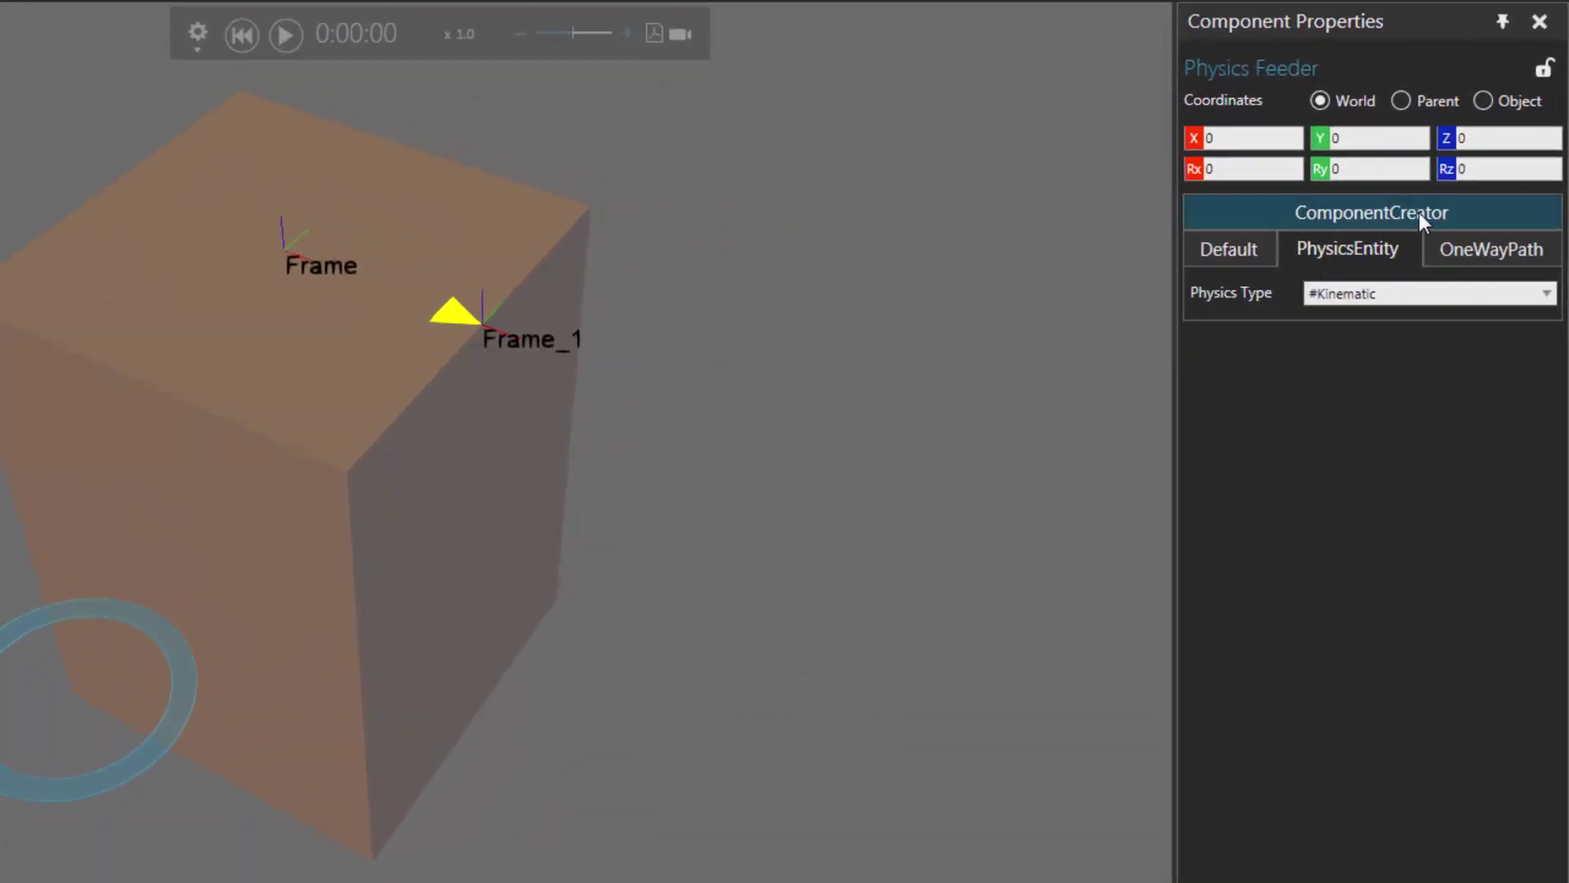
left_click(1376, 217)
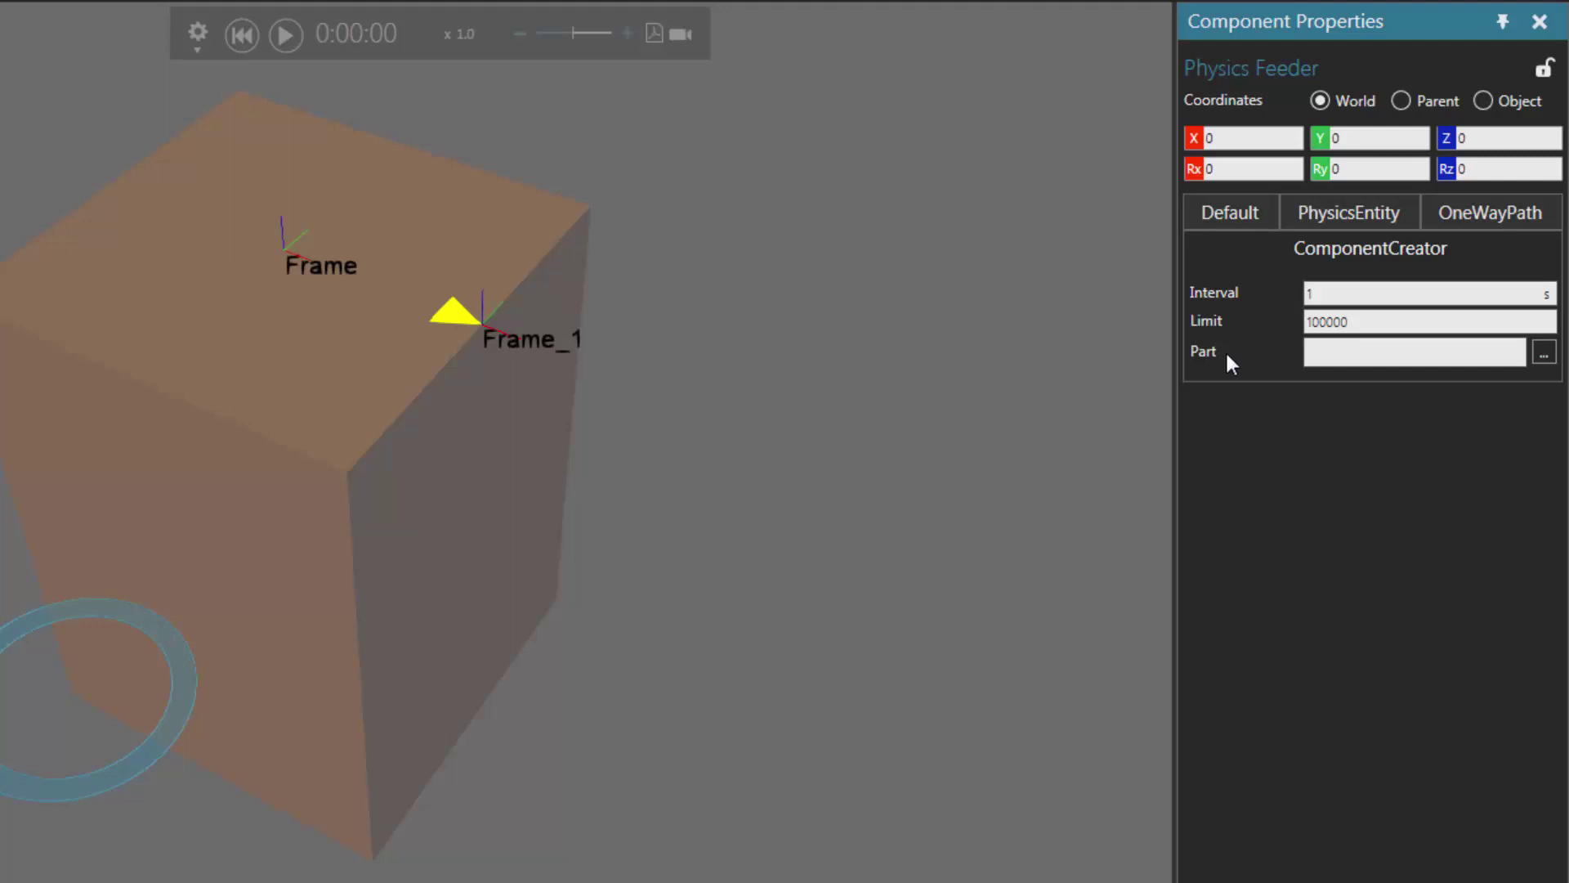
left_click(1338, 353)
left_click(1543, 355)
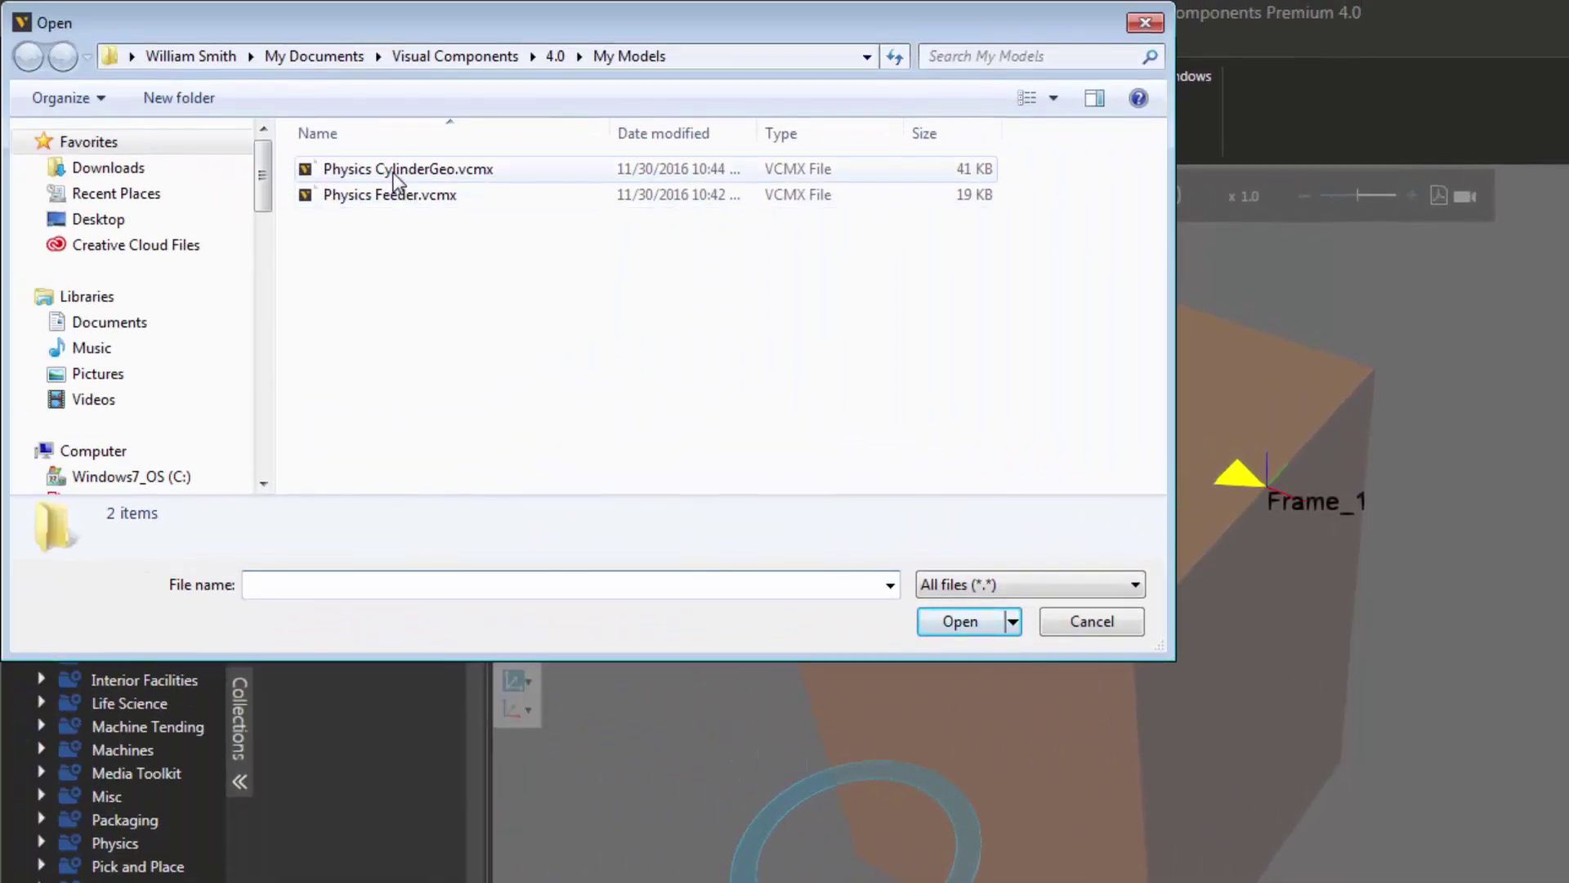
left_click(394, 174)
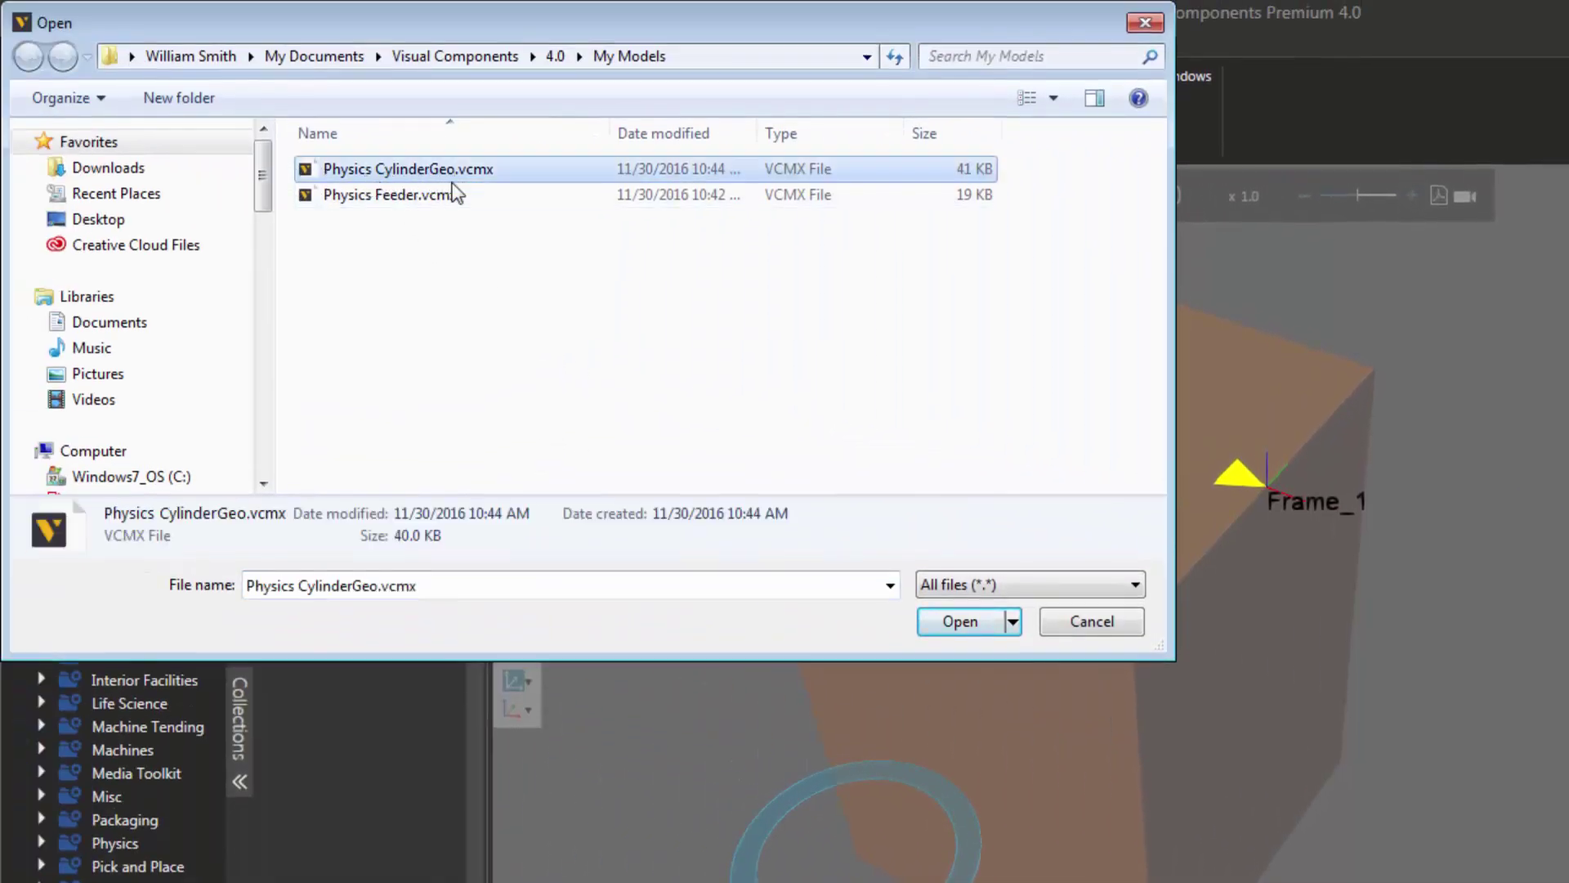
left_click(957, 621)
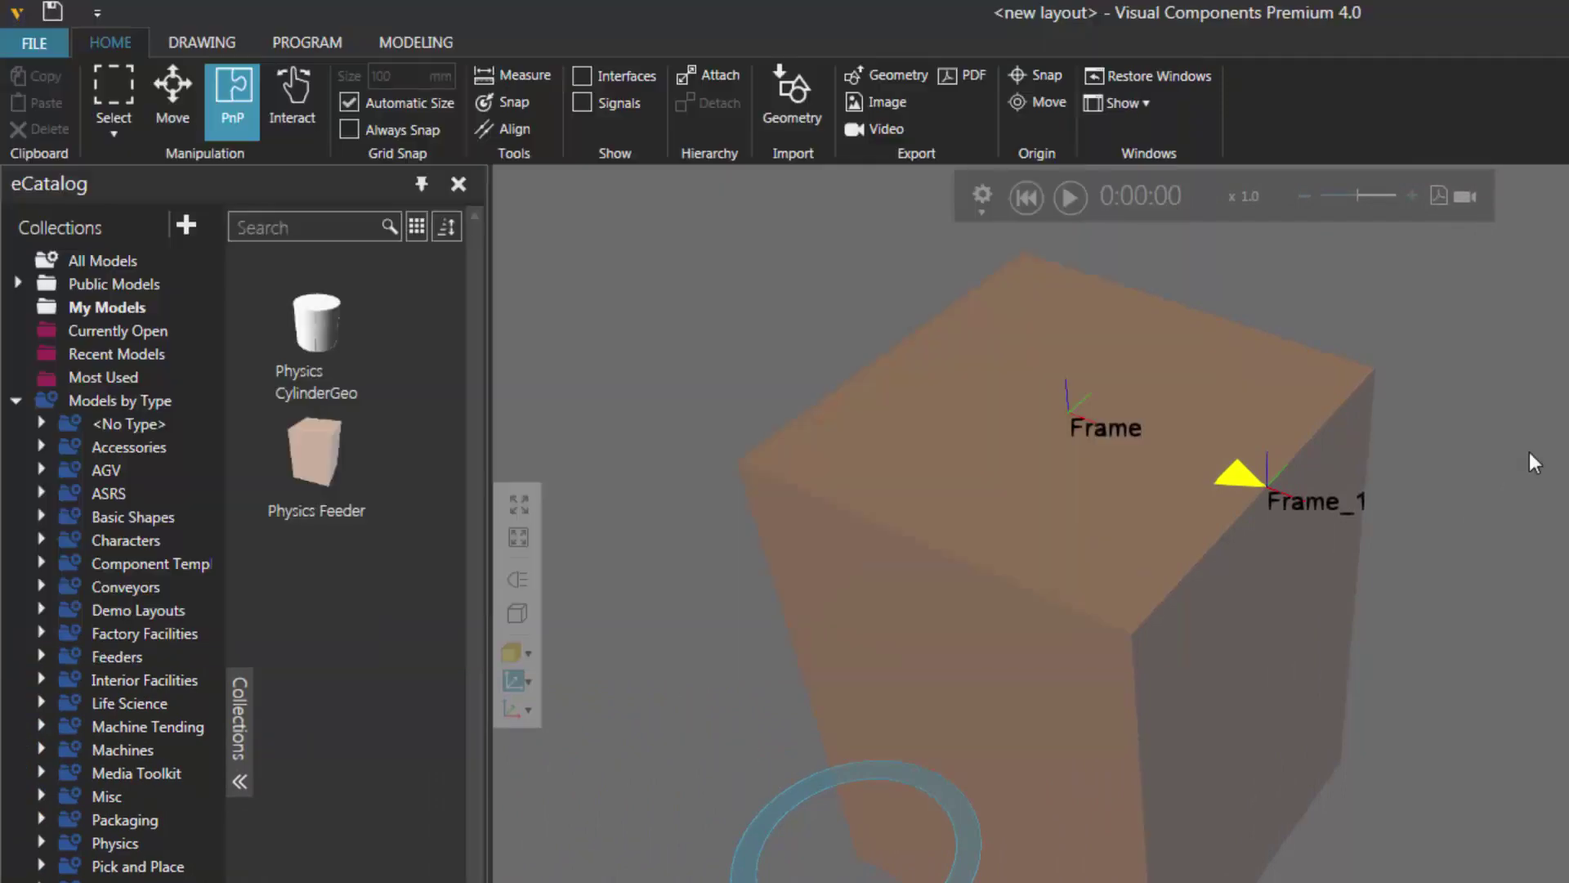
Run the simulation briefly, check the physics type of the created cylinder, and reset the simulation
left_click(1071, 197)
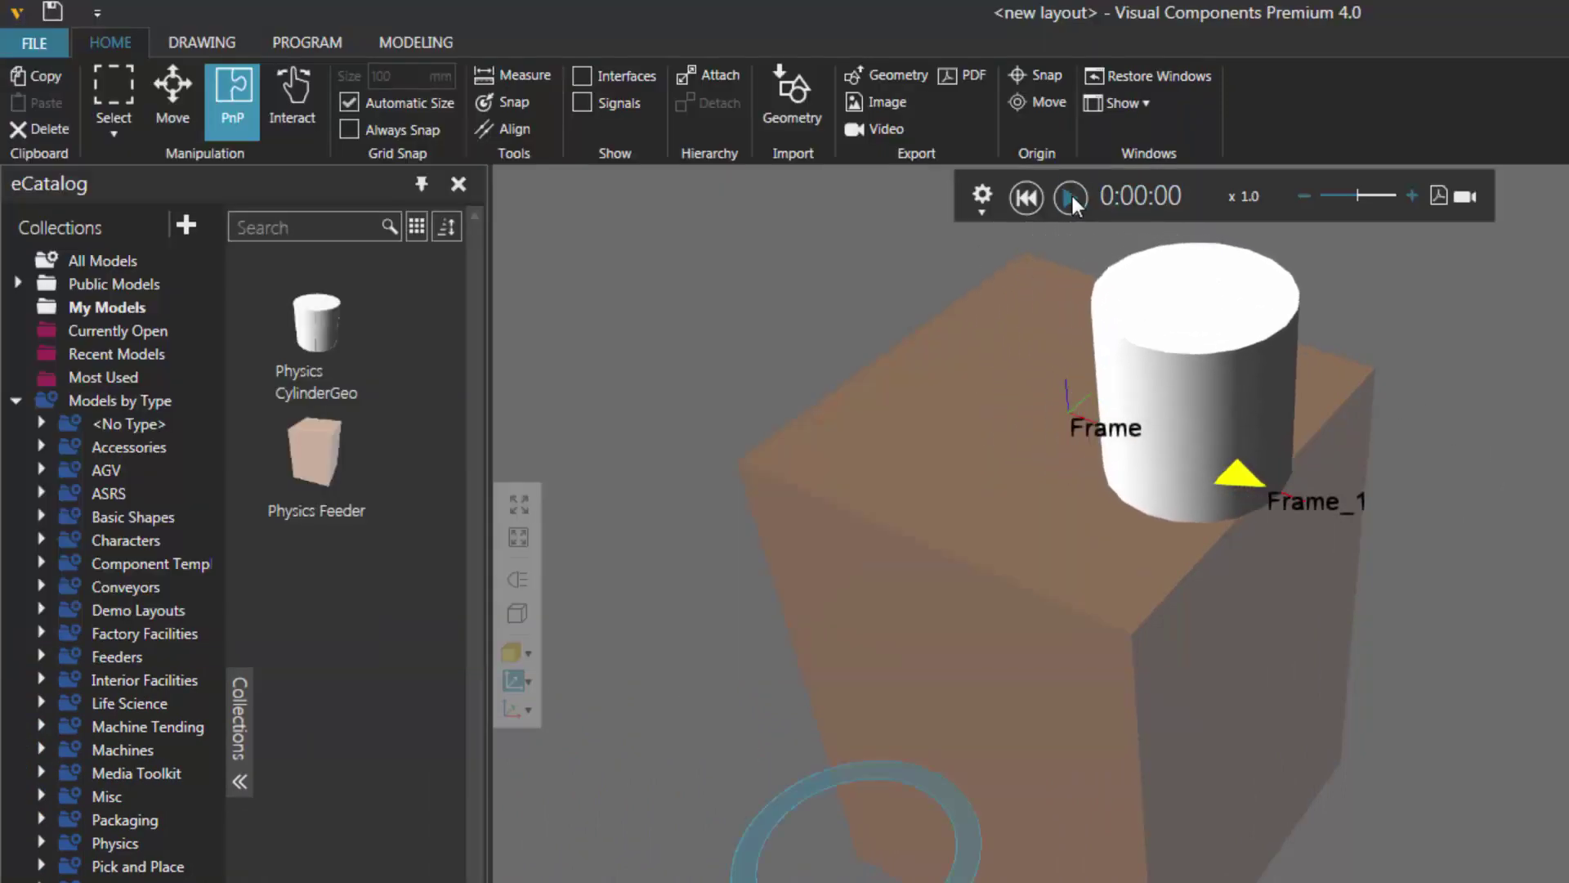
left_click(1181, 345)
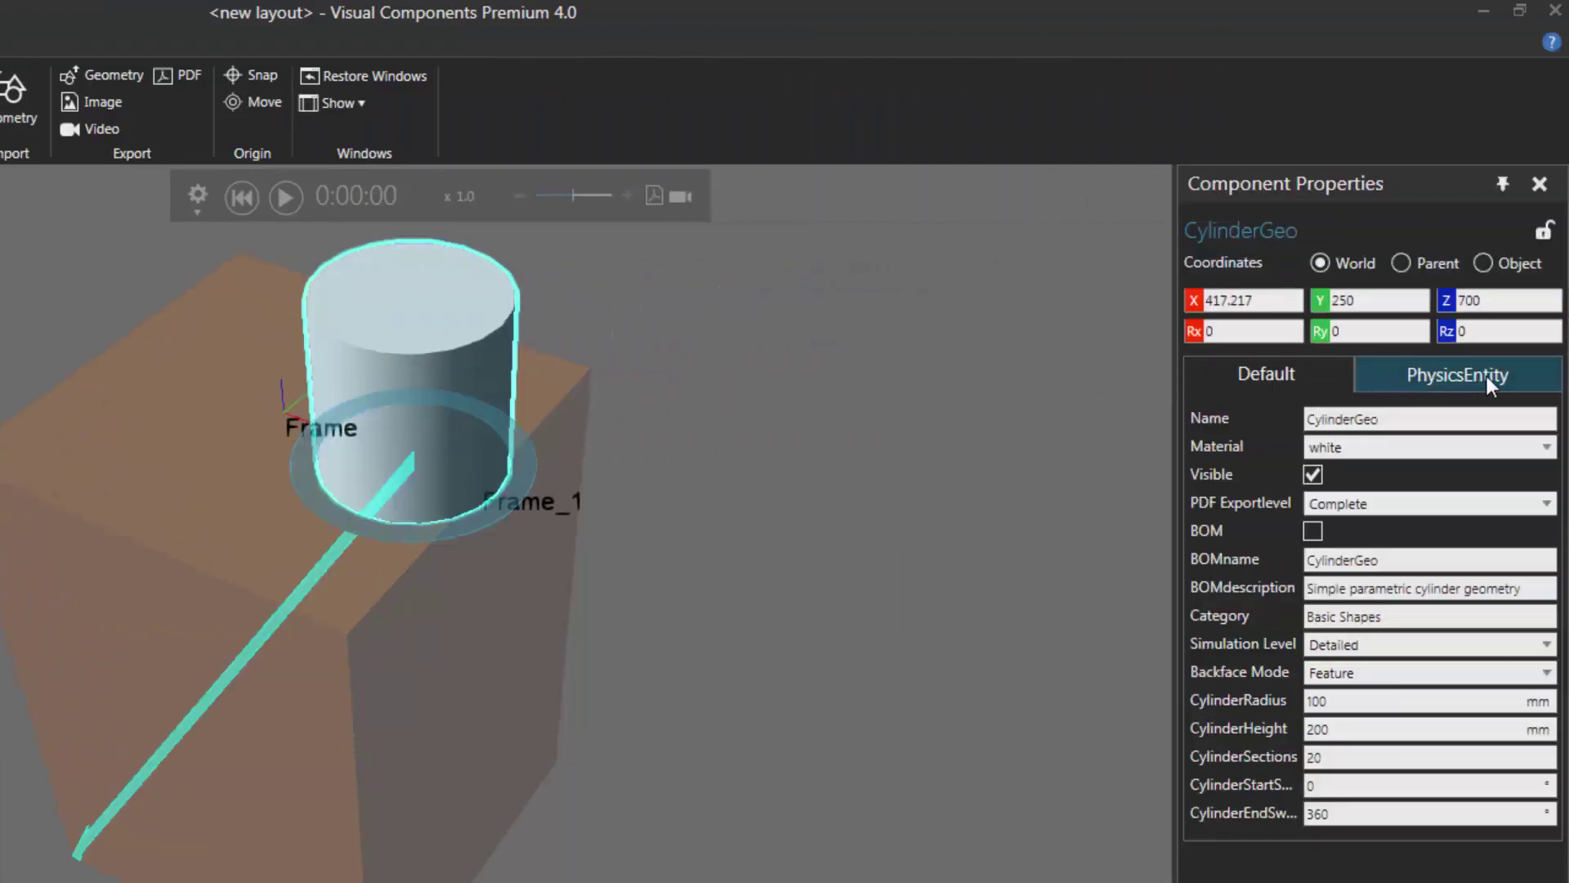
left_click(1448, 379)
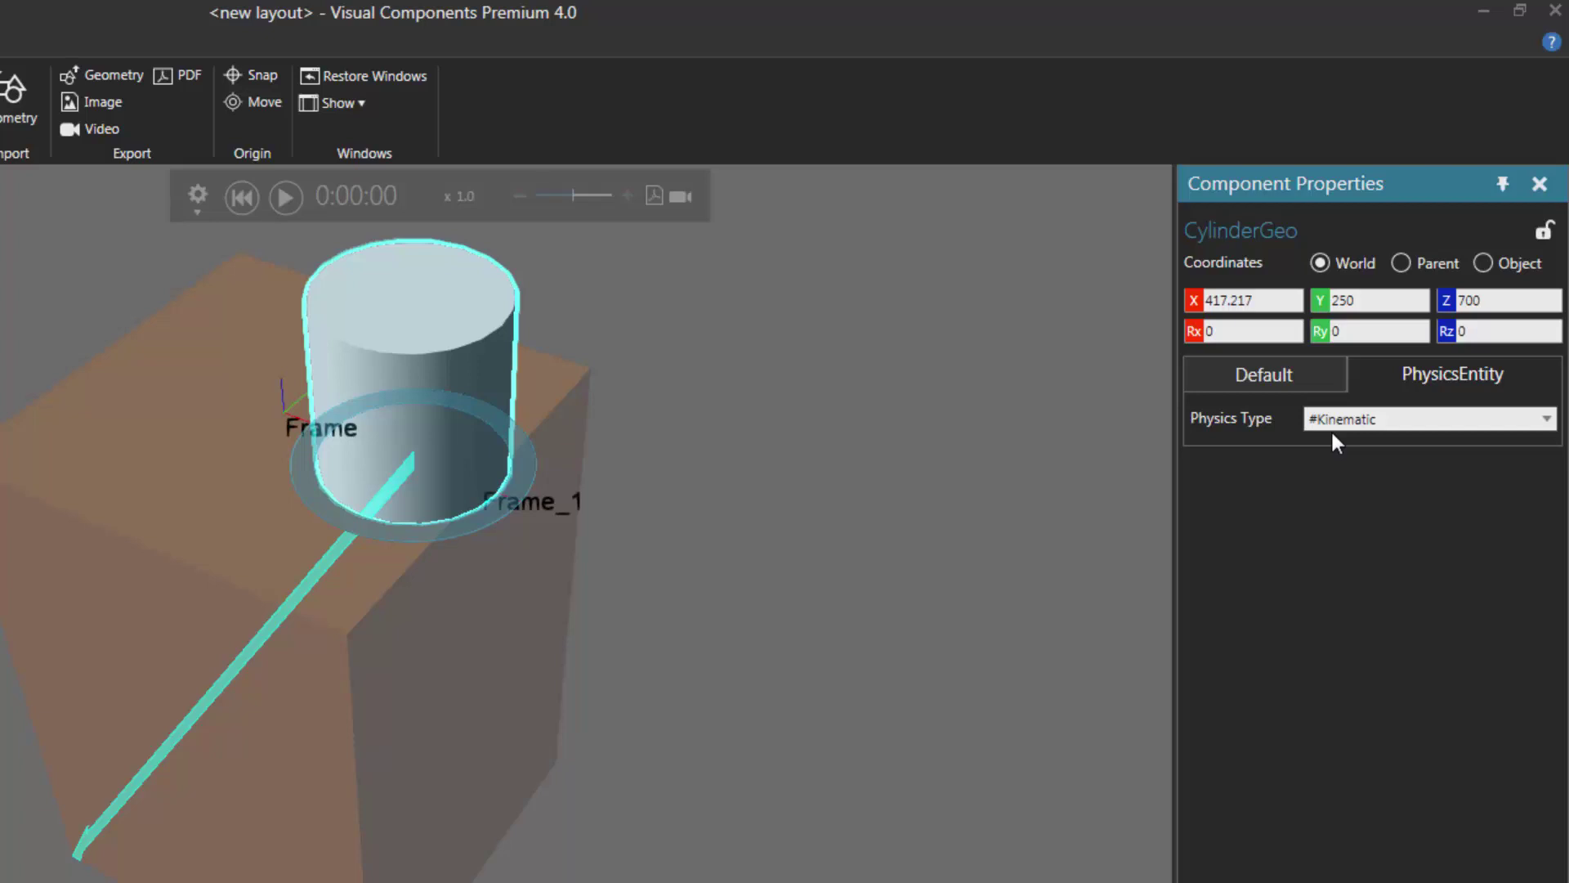
left_click(242, 197)
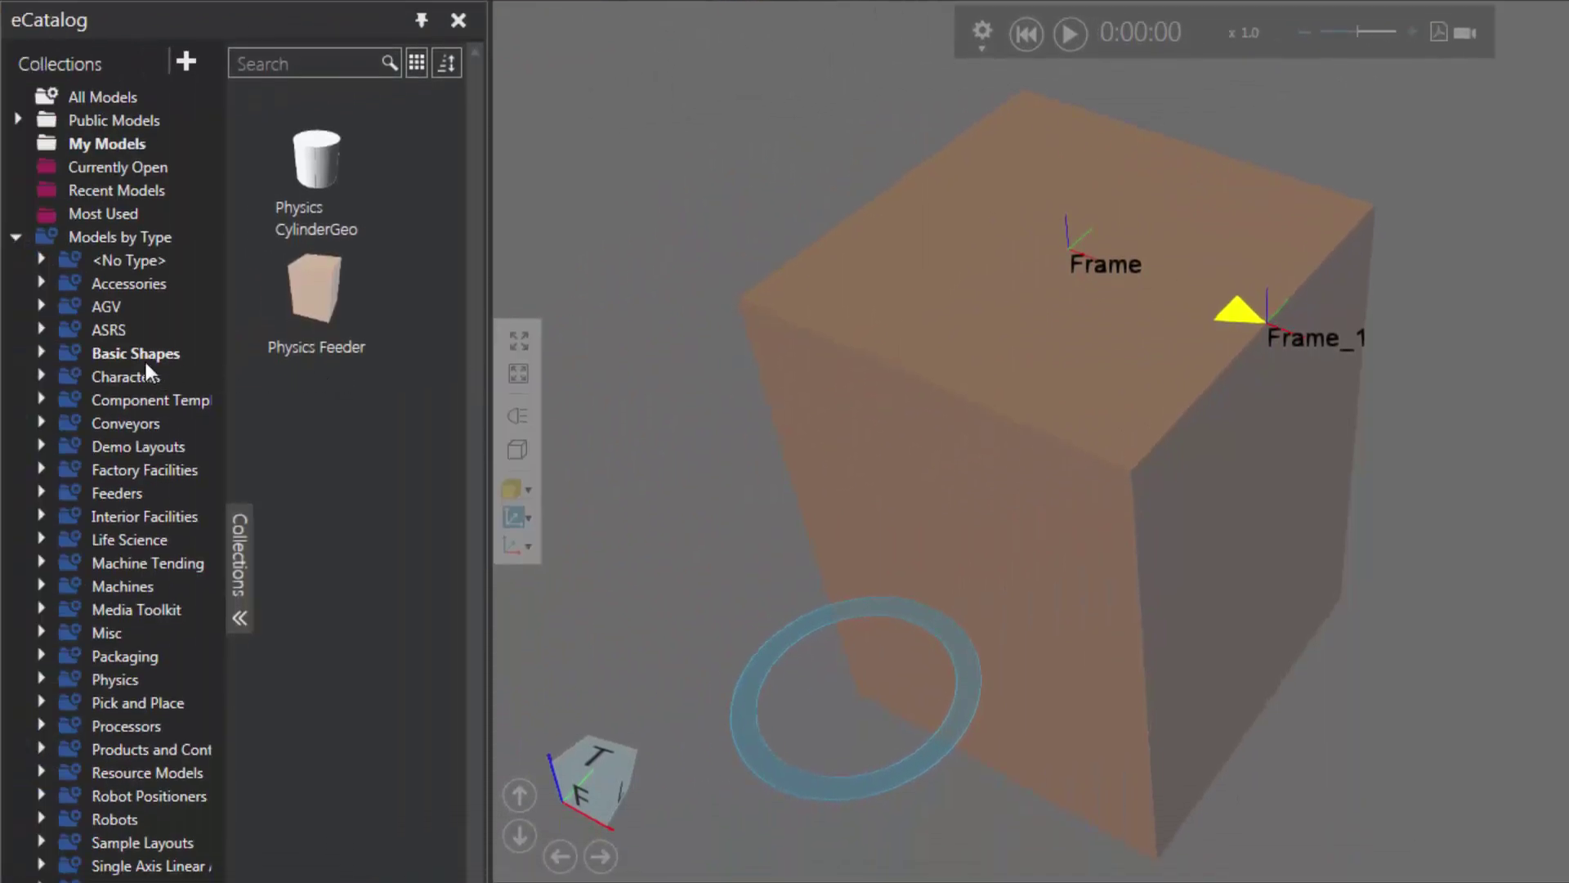
Add the Conveyor (physics) component from the Physics collection and connect its start to the feeder's output
left_click(106, 677)
left_click(296, 556)
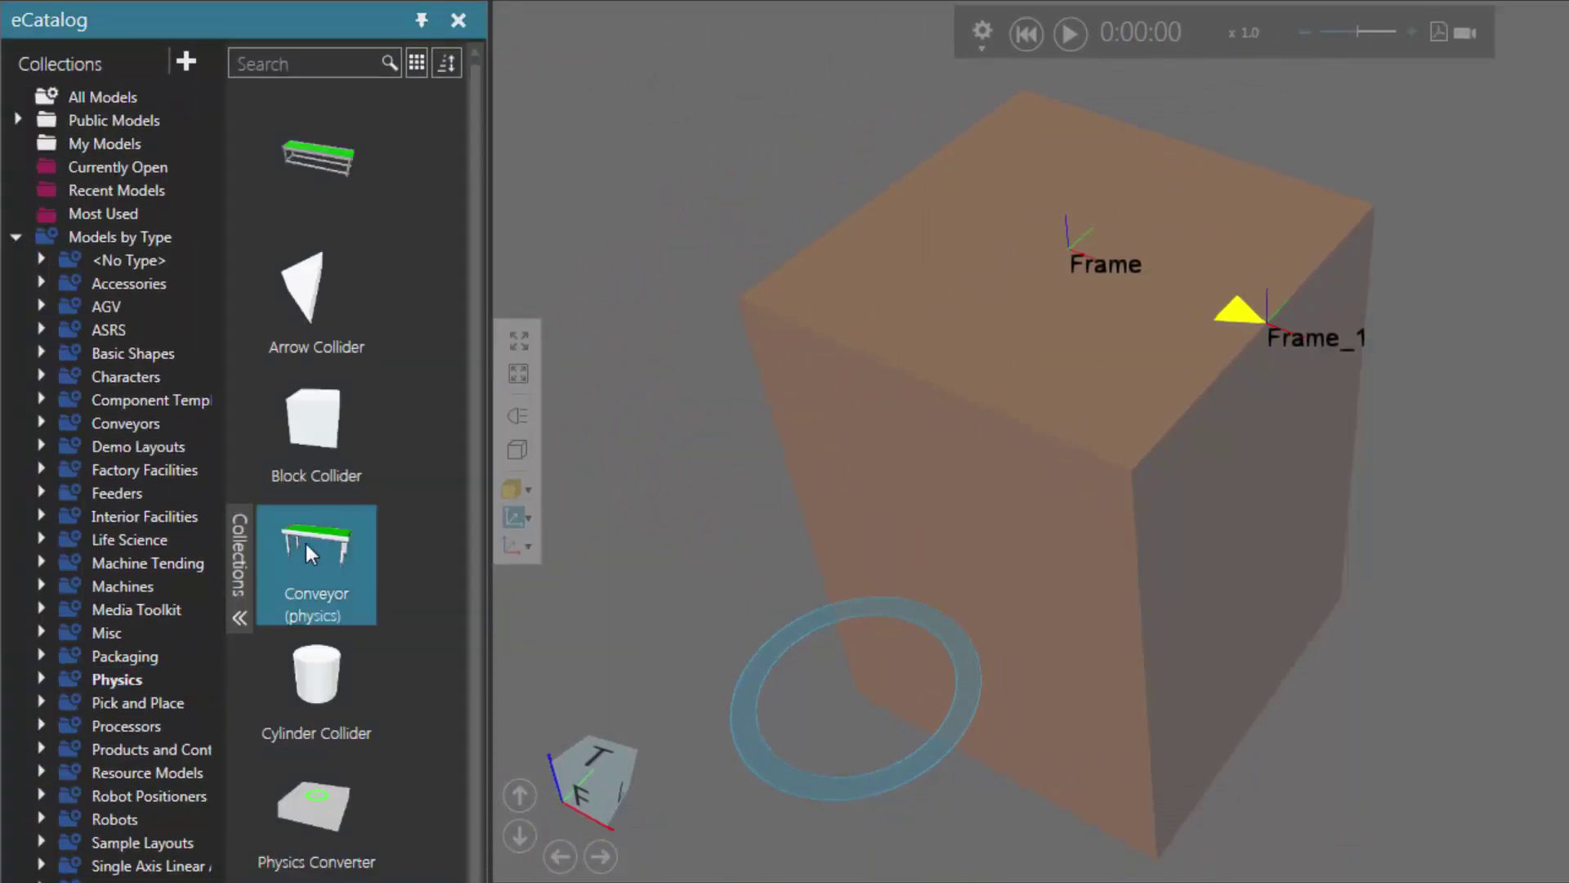
left_click_drag(433, 544, 1541, 630)
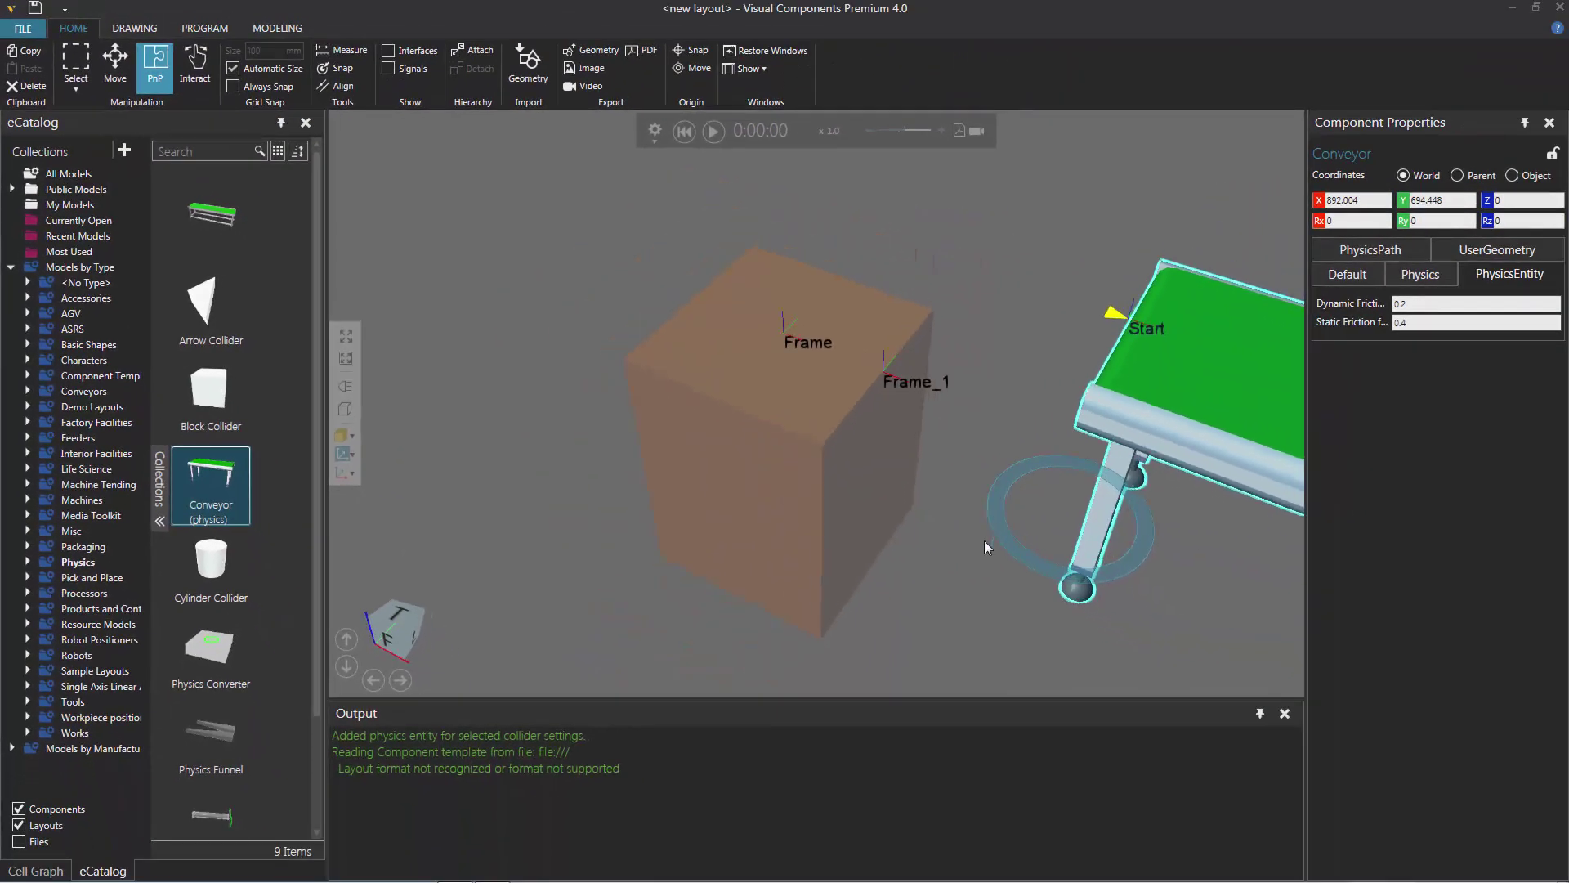
scroll(922, 587, "down", 2)
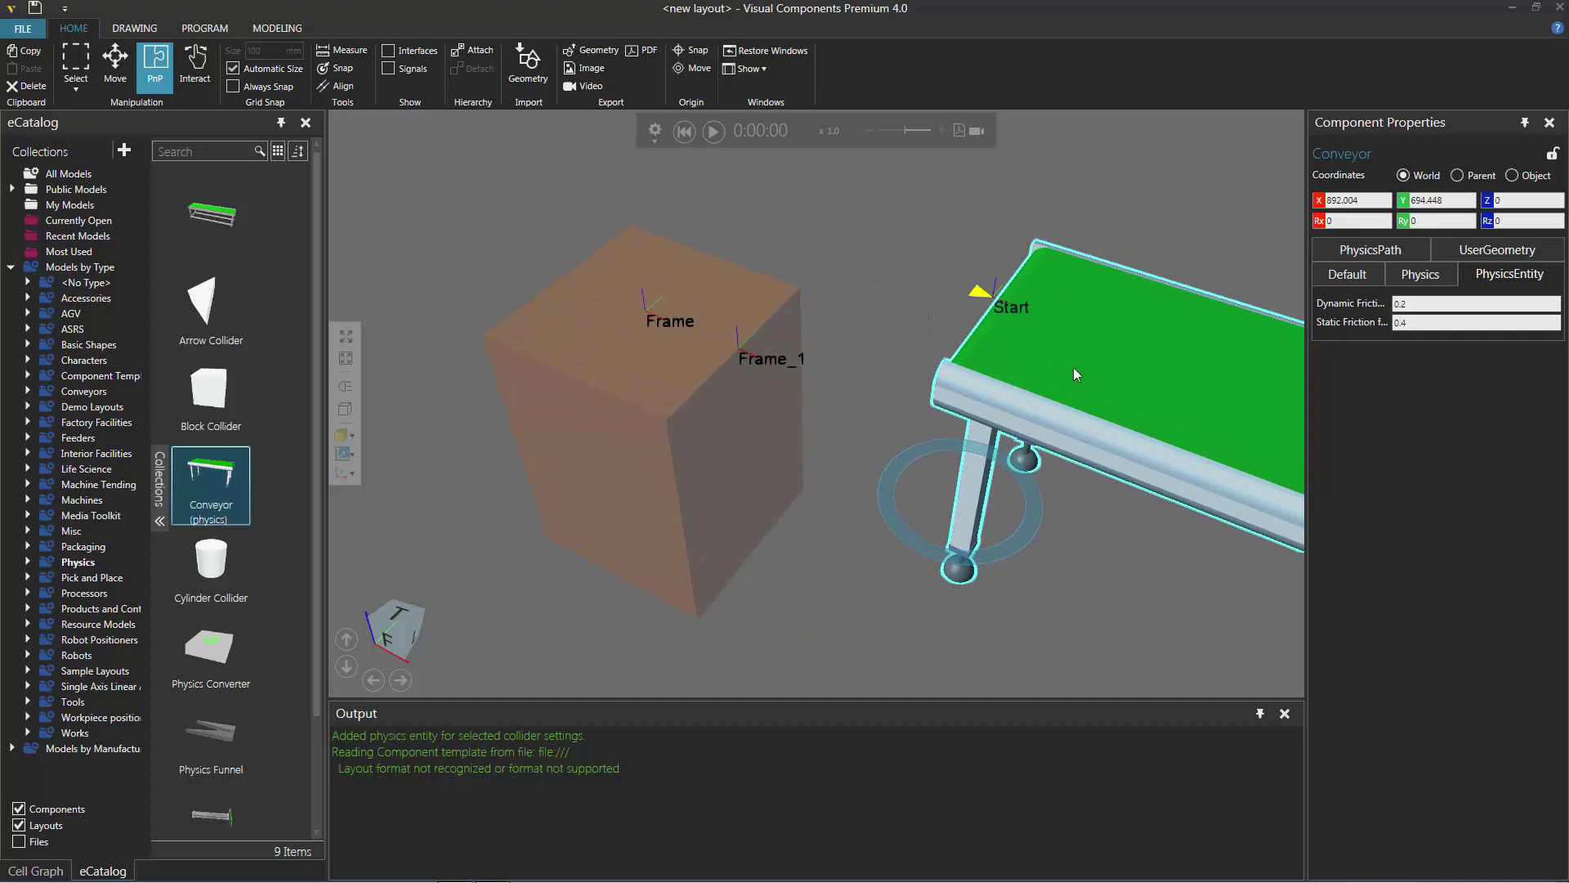
left_click_drag(1074, 369, 893, 417)
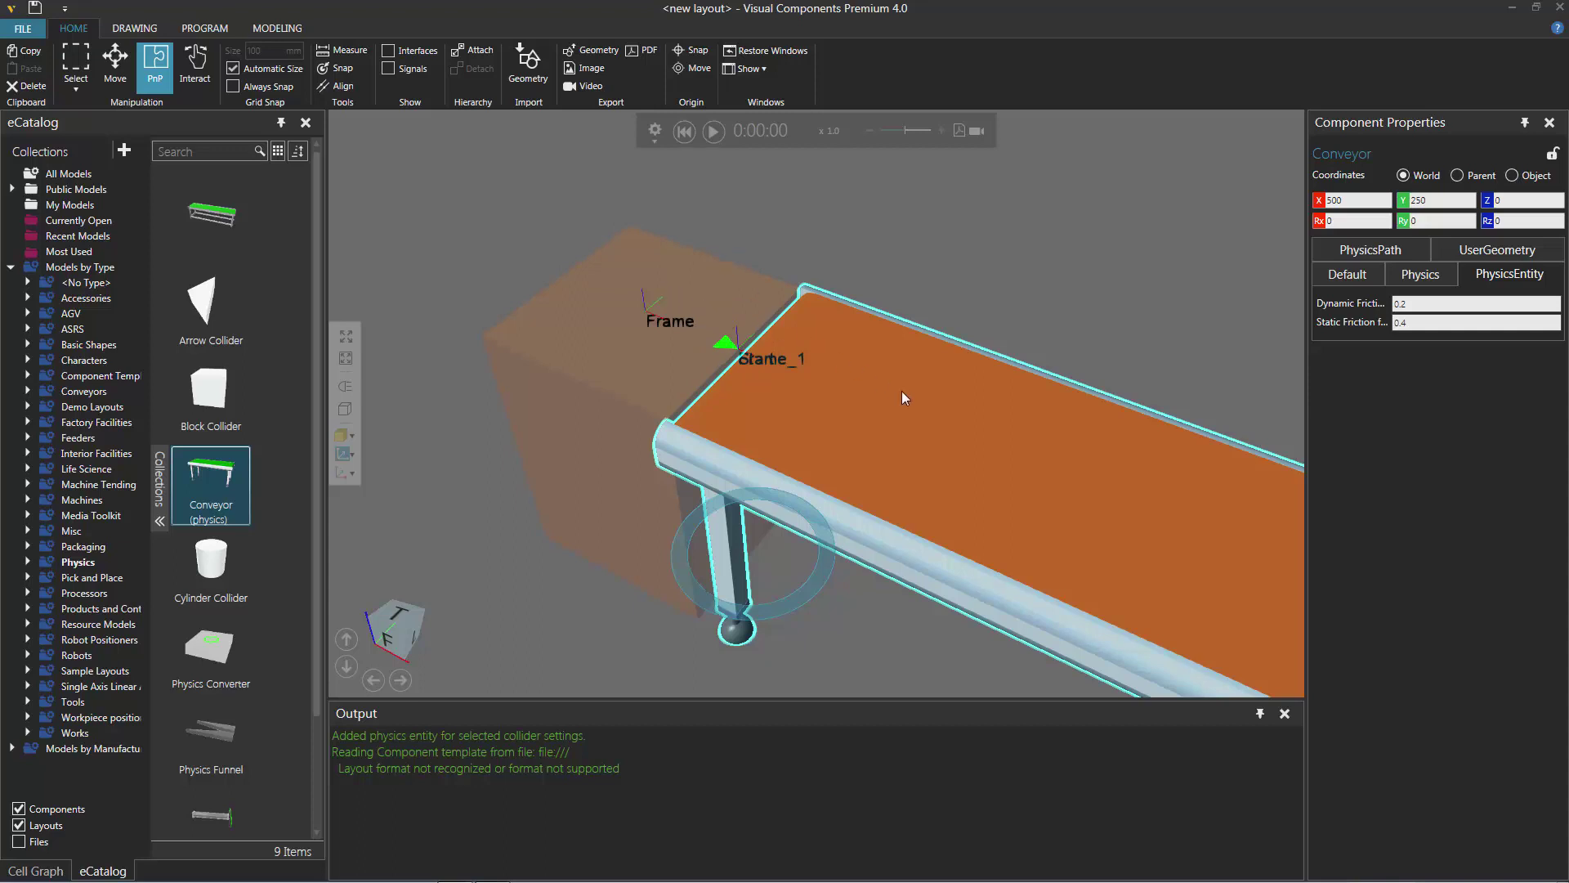
Run the simulation to examine how the cylinders travel along and fall off the physics conveyor, and reset it
left_click(713, 131)
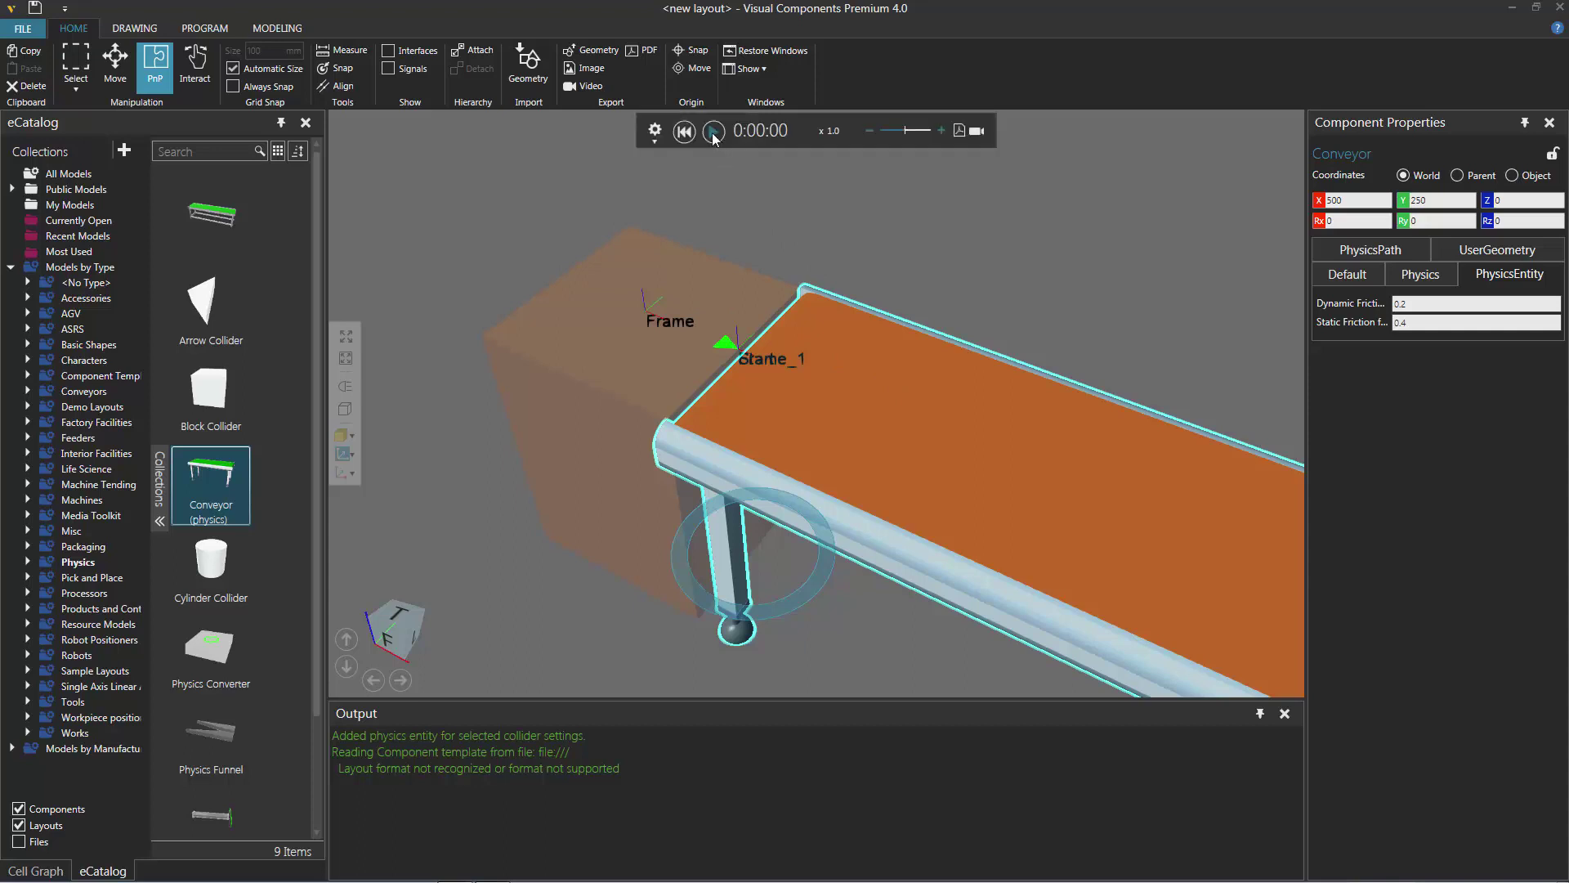
scroll(1066, 241, "down", 1)
scroll(1066, 242, "down", 1)
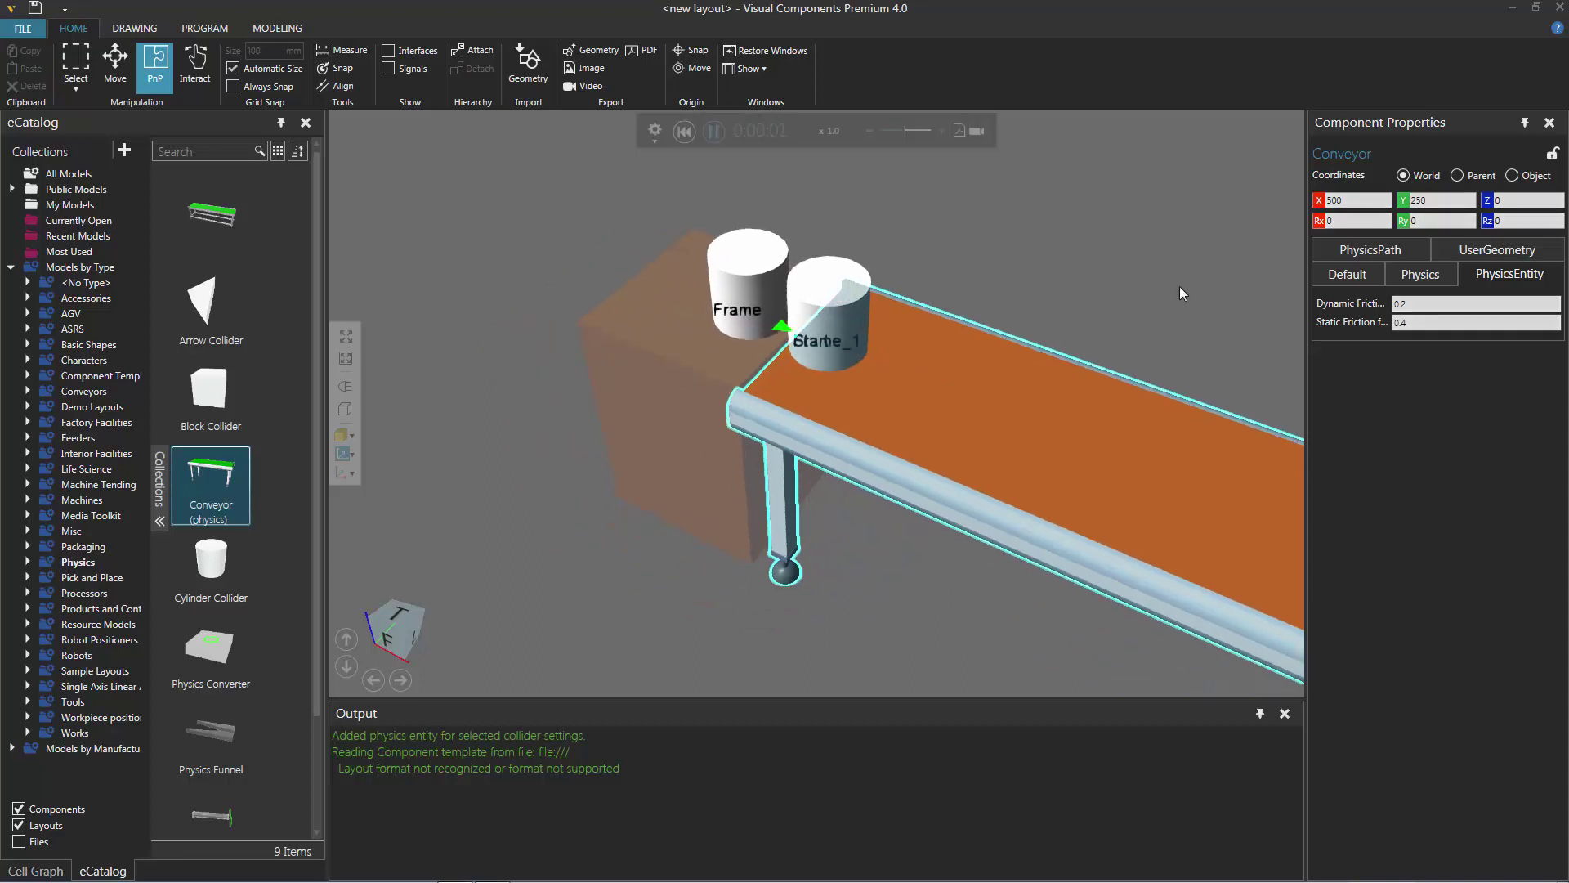
scroll(1044, 262, "down", 2)
right_click_drag(1117, 260, 1041, 291)
scroll(1077, 461, "up", 2)
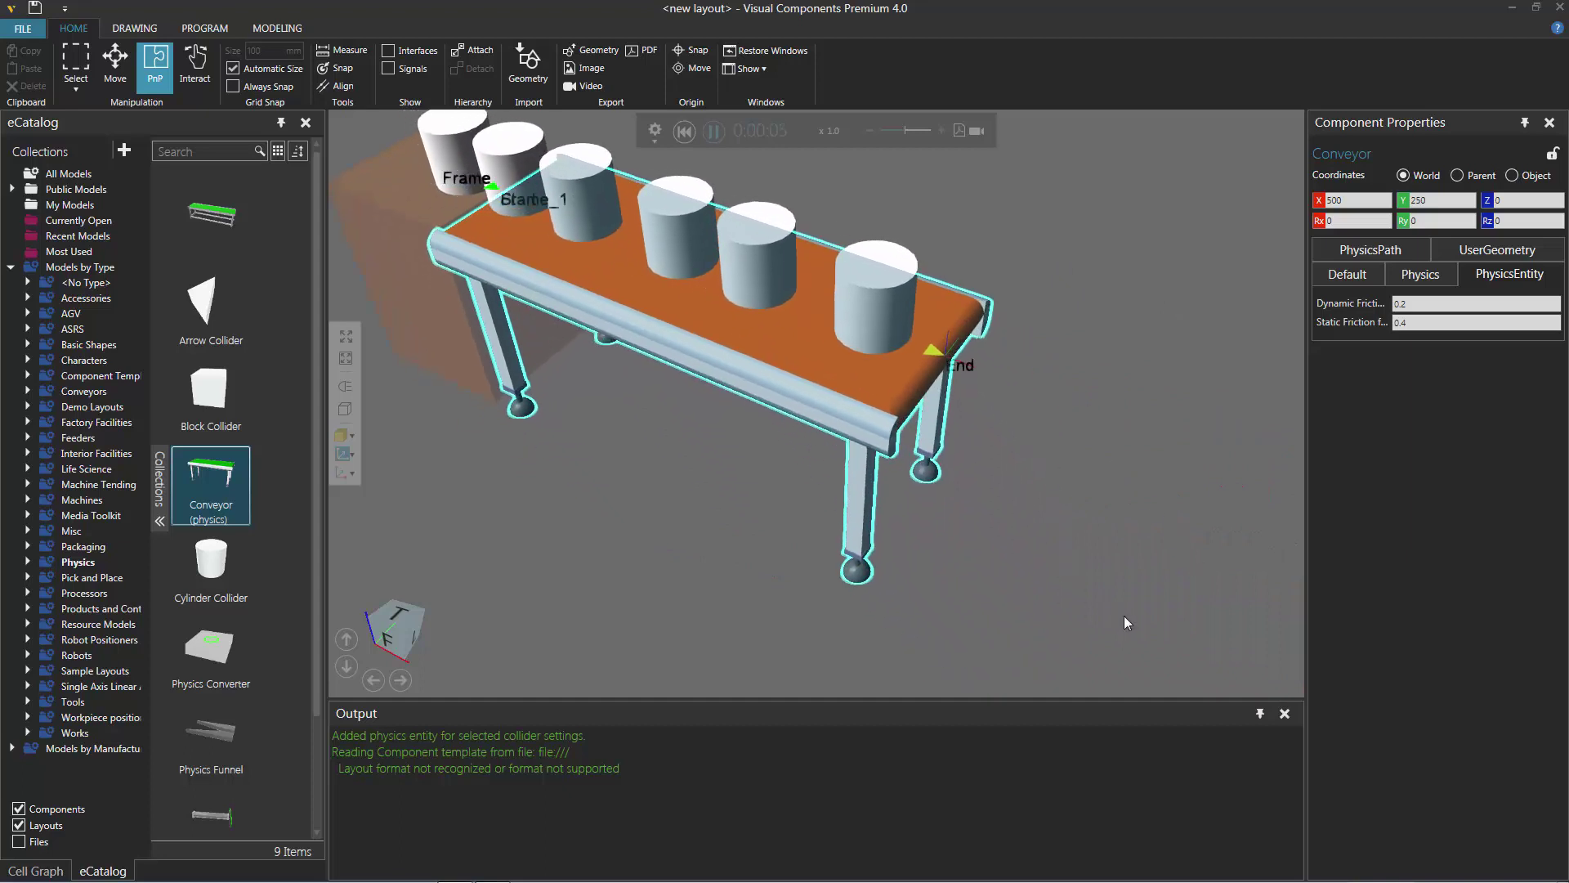
left_click(1200, 385)
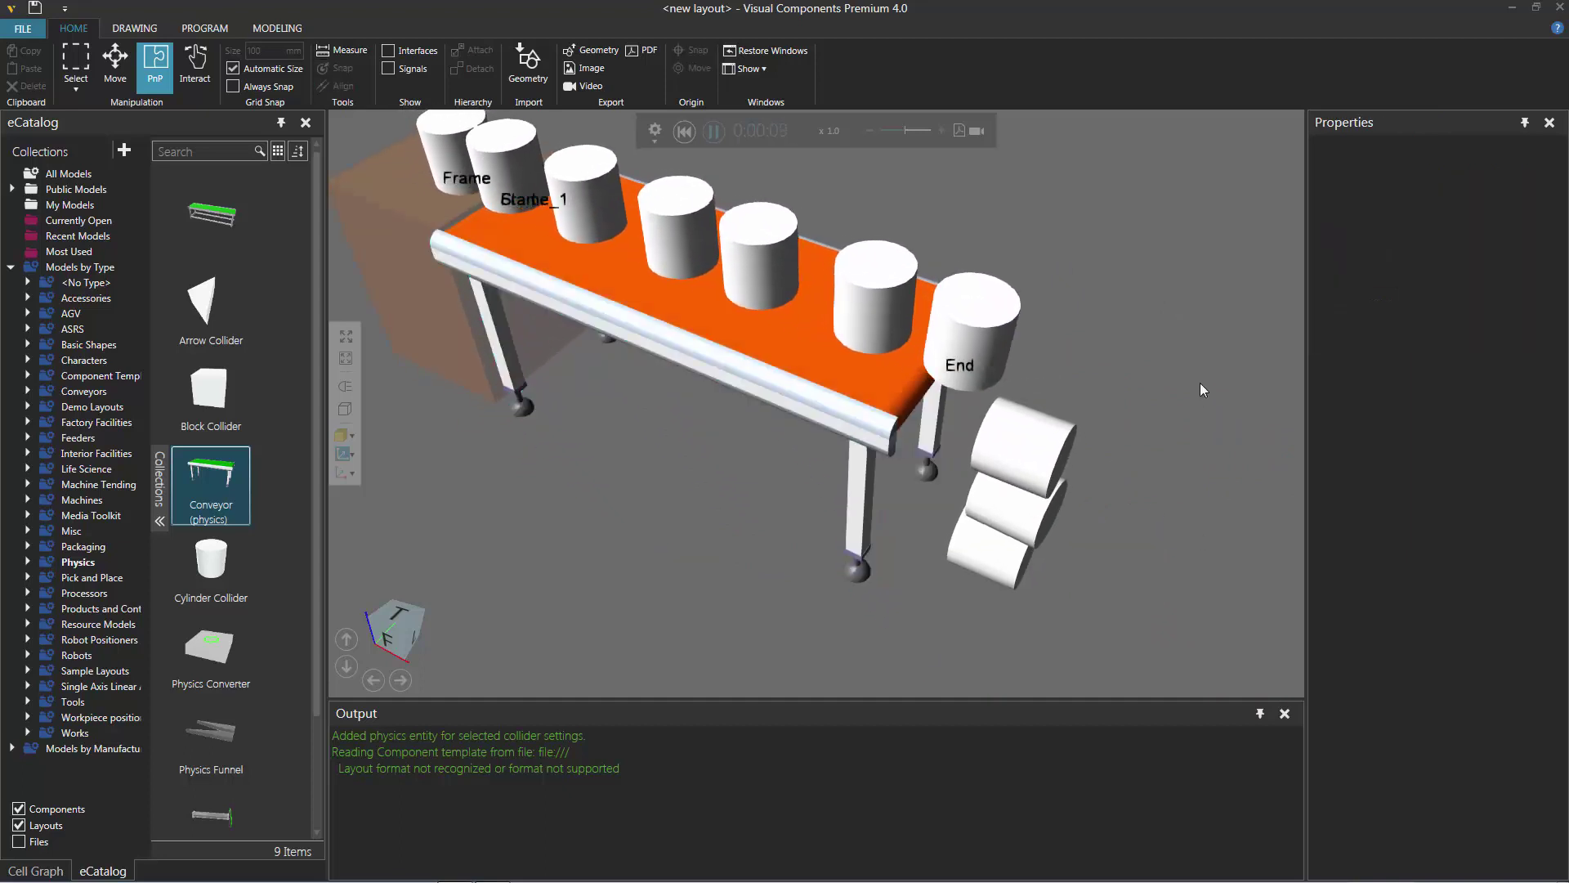
scroll(1200, 383, "down", 2)
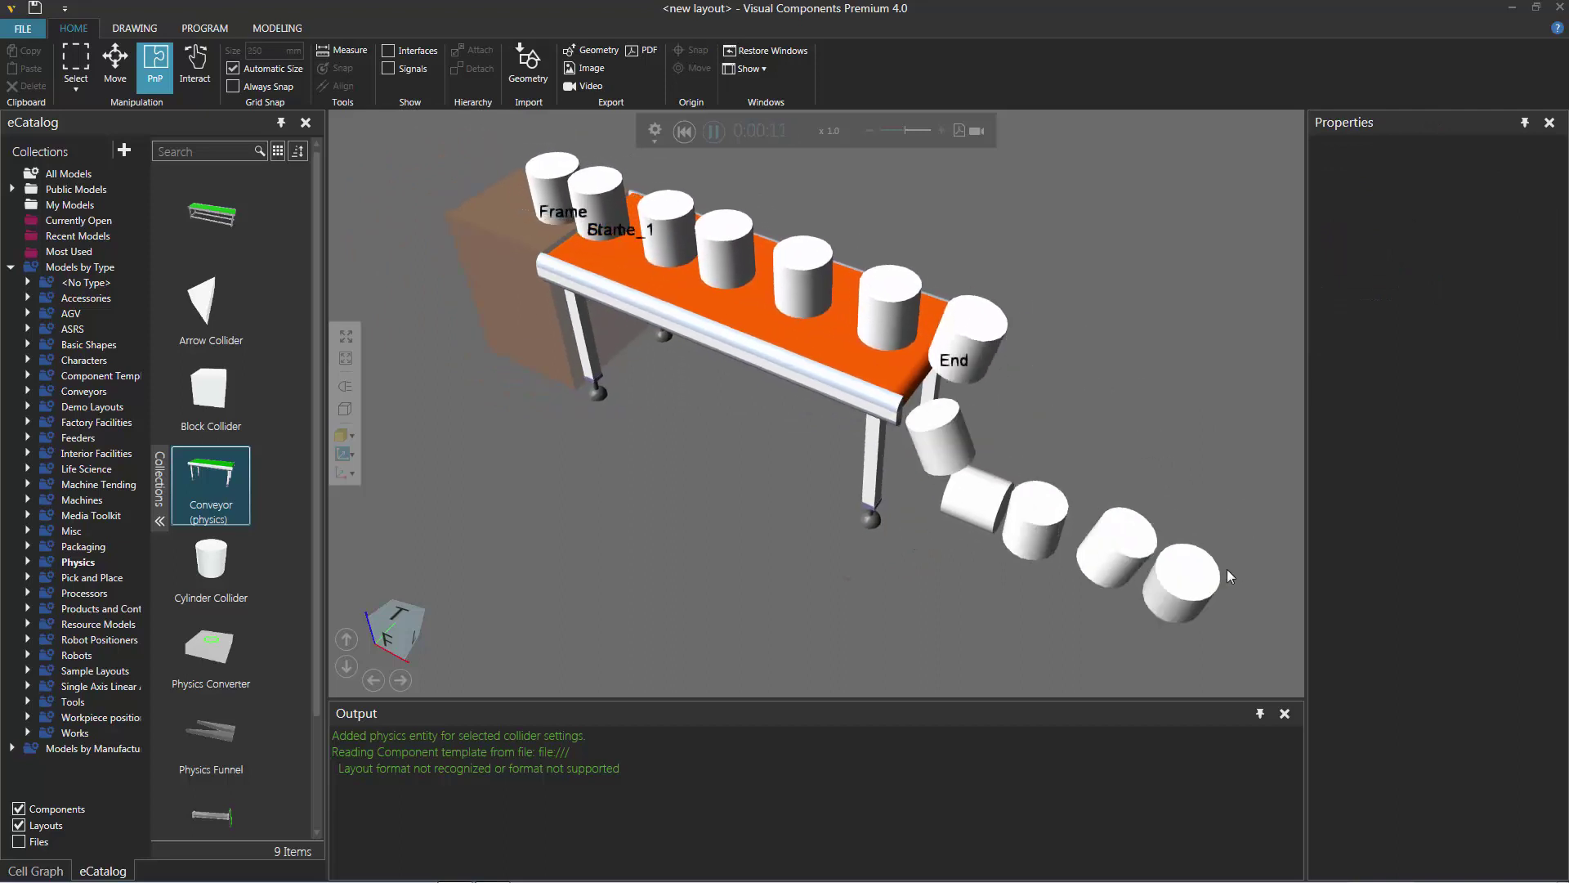
right_click_drag(1220, 443, 1152, 438, "ctrl")
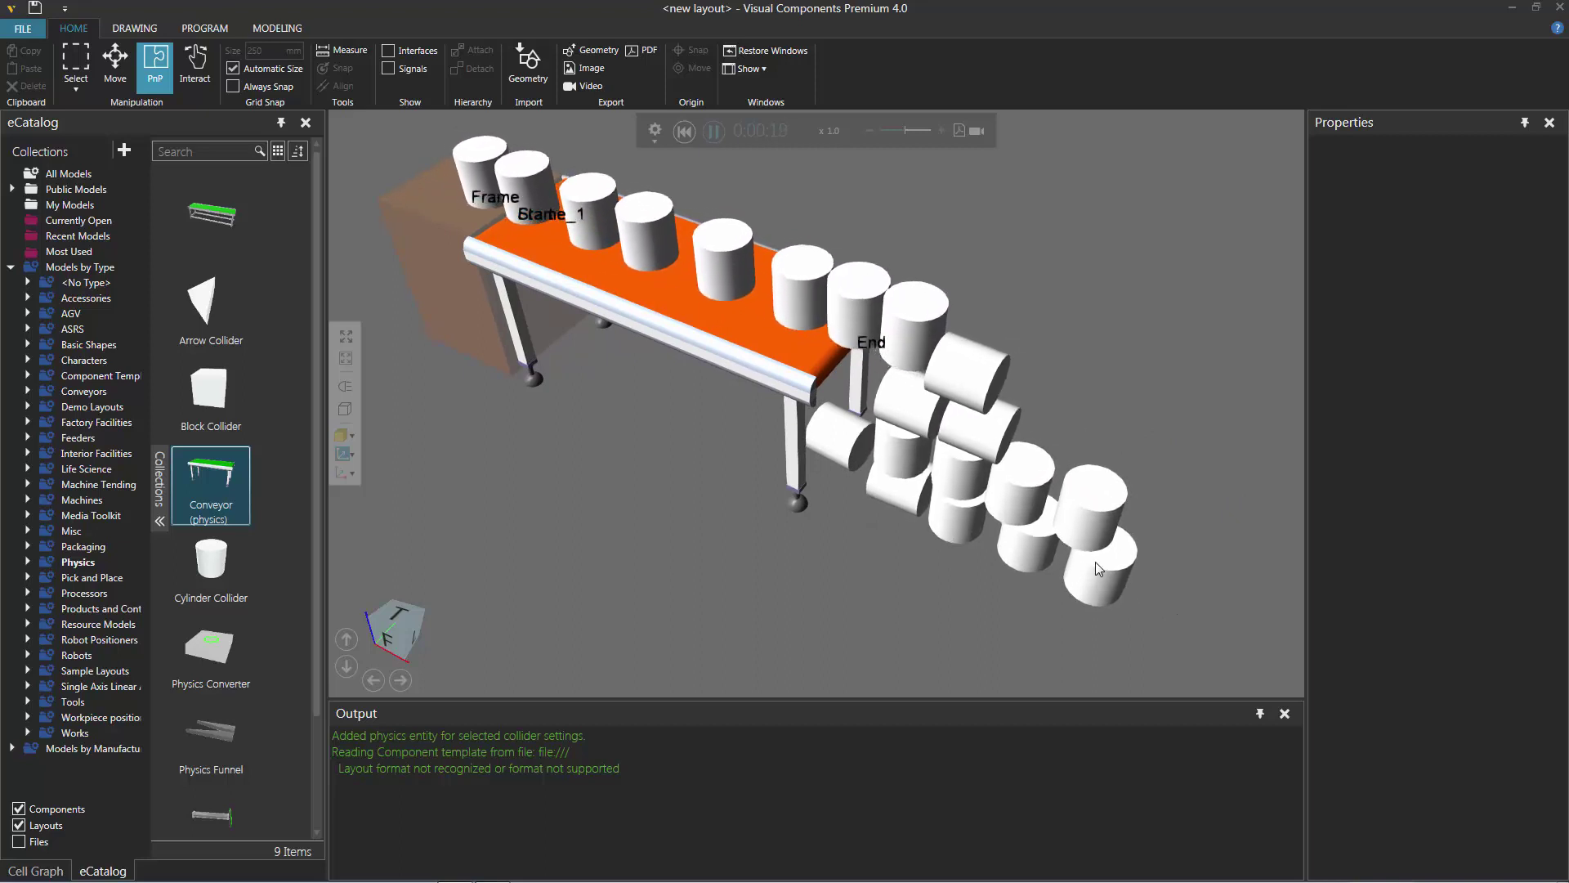
scroll(919, 477, "down", 2)
middle_click_drag(919, 477, 974, 448)
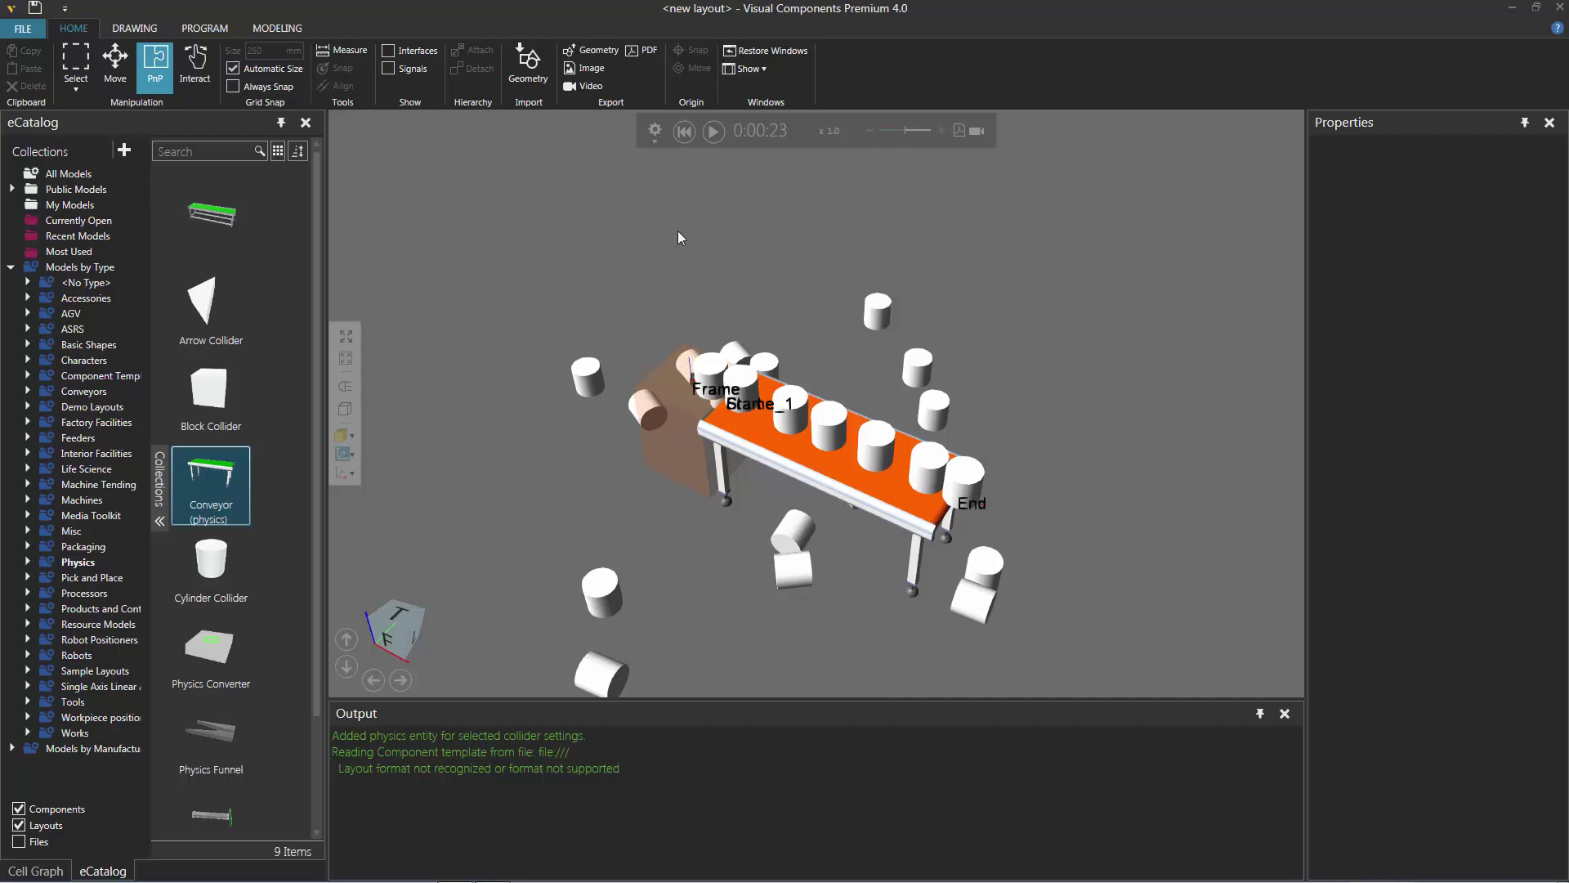
left_click(684, 131)
Detach the physics conveyor from the feeder and move it away to about X 525, Y 1573 mm
scroll(669, 354, "up", 5)
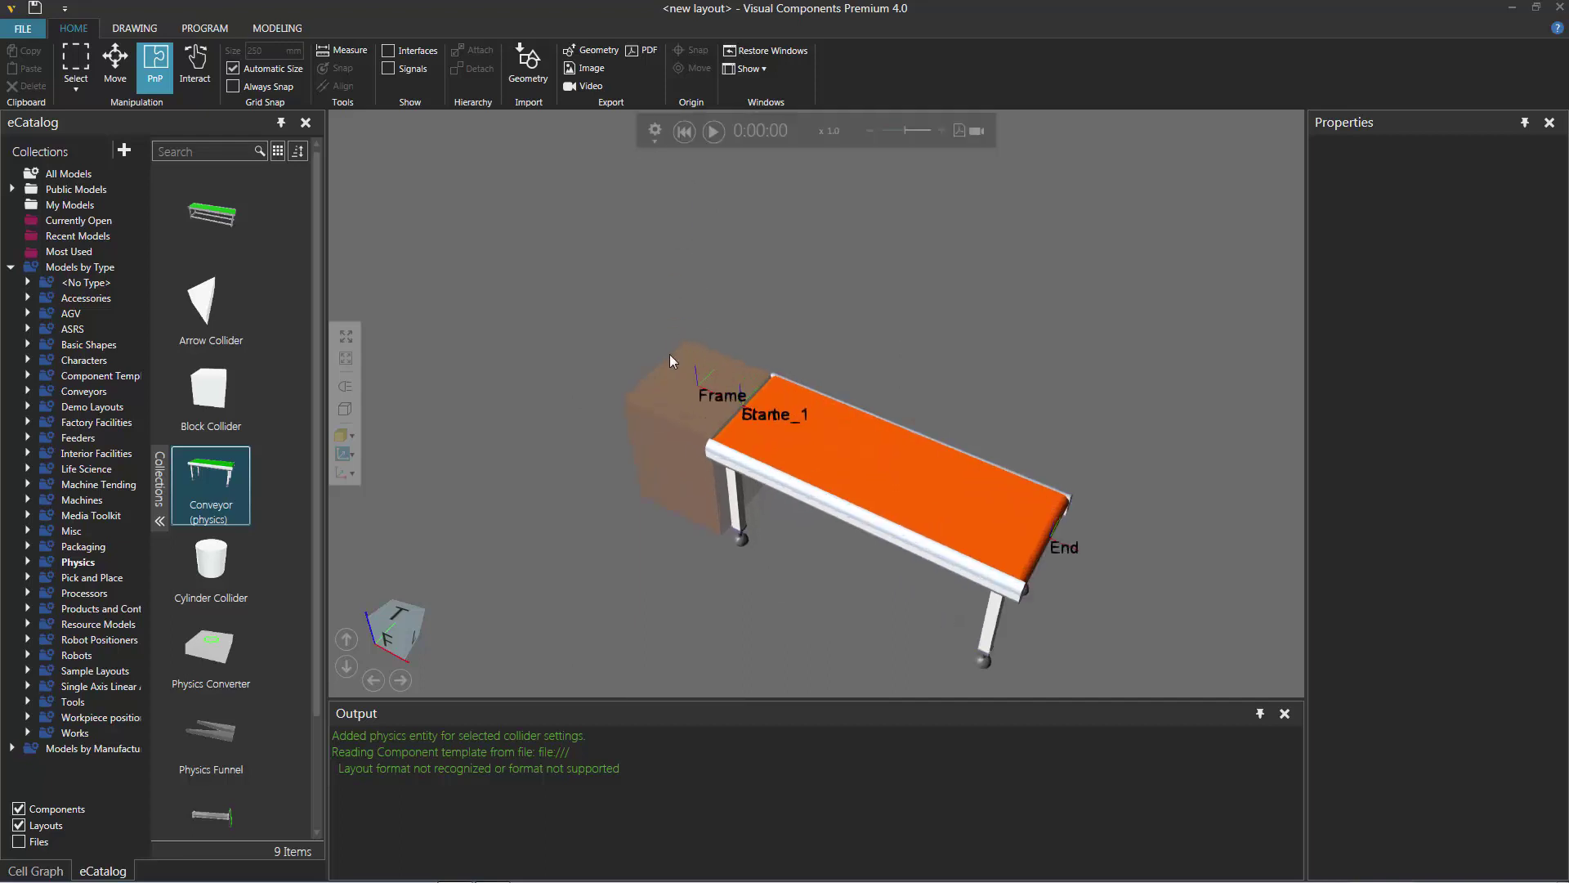
left_click(851, 500)
left_click_drag(857, 494, 988, 327)
mouse_move(987, 327)
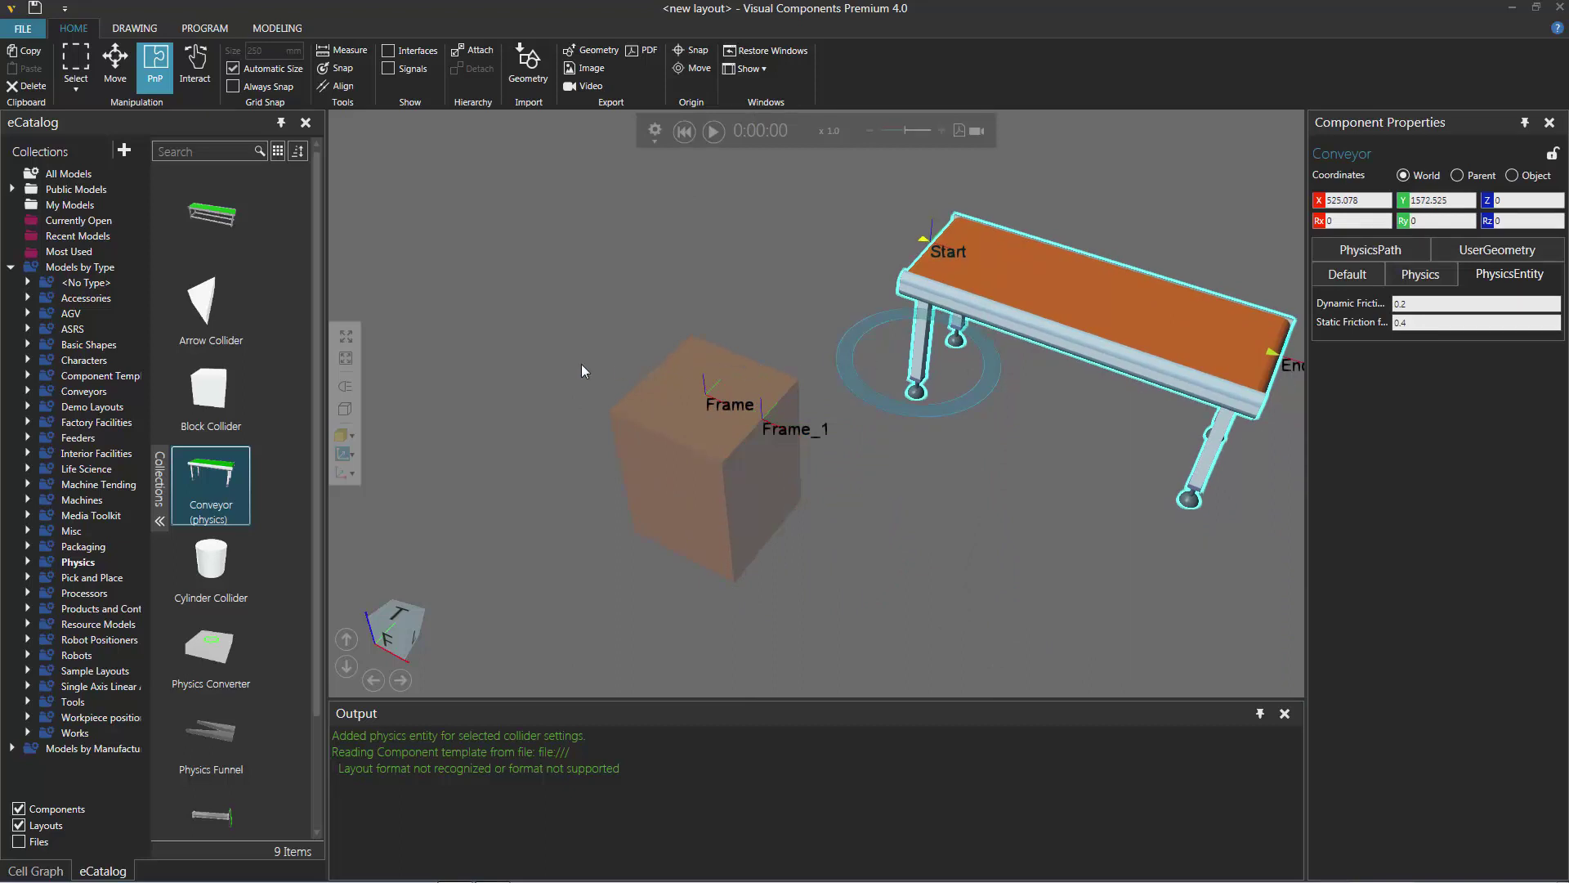
Add the standard Conveyor from the Visual Components collection under Conveyors and connect its start to the feeder's output
left_click(28, 391)
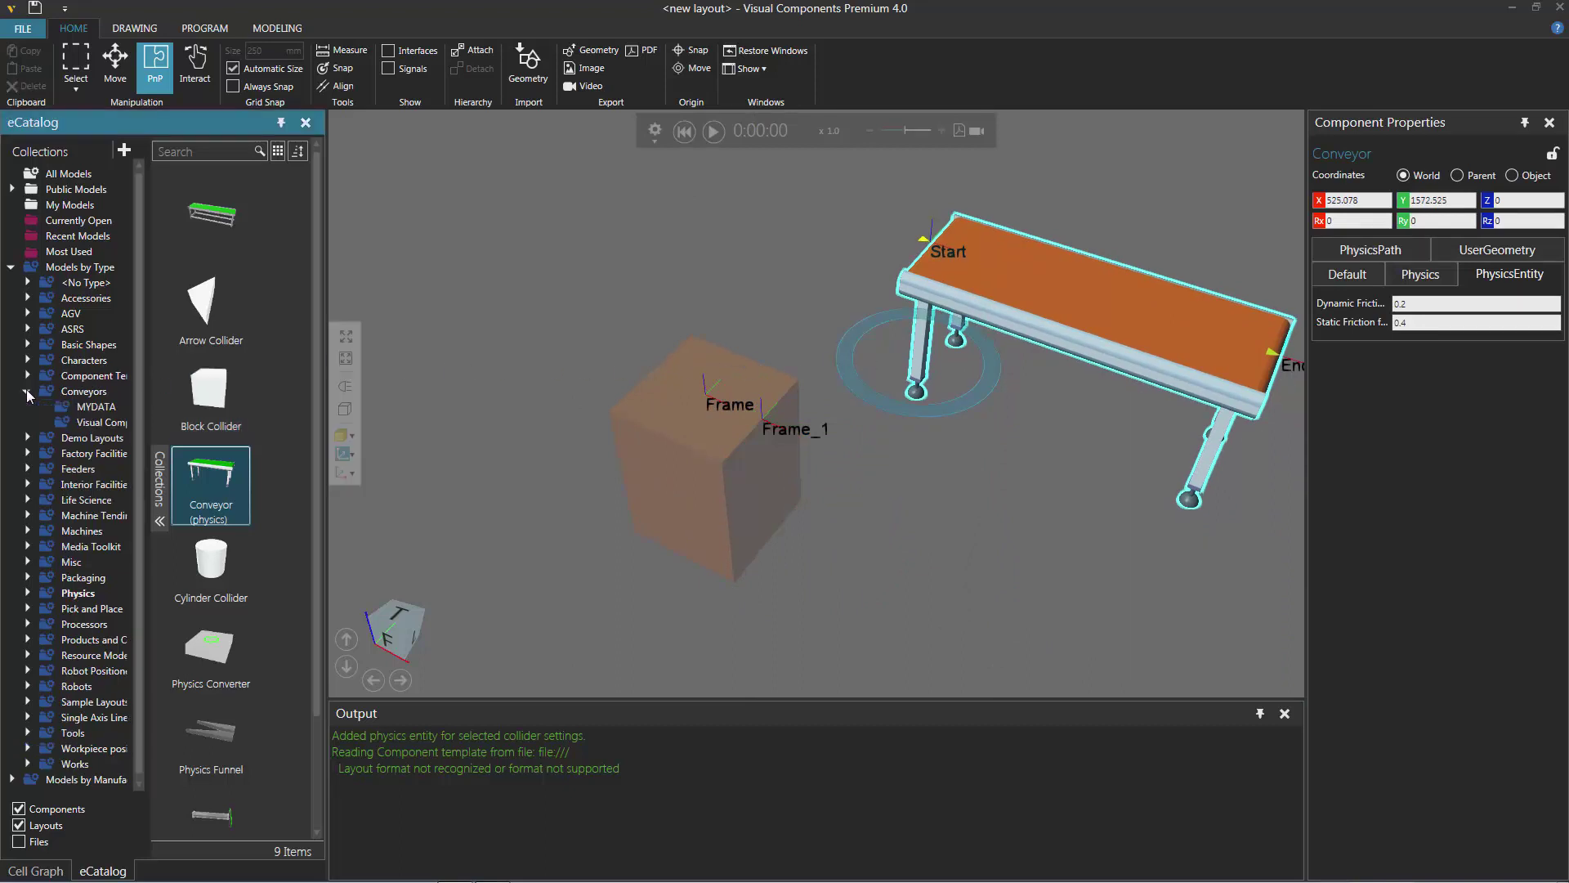
left_click(81, 422)
left_click(212, 222)
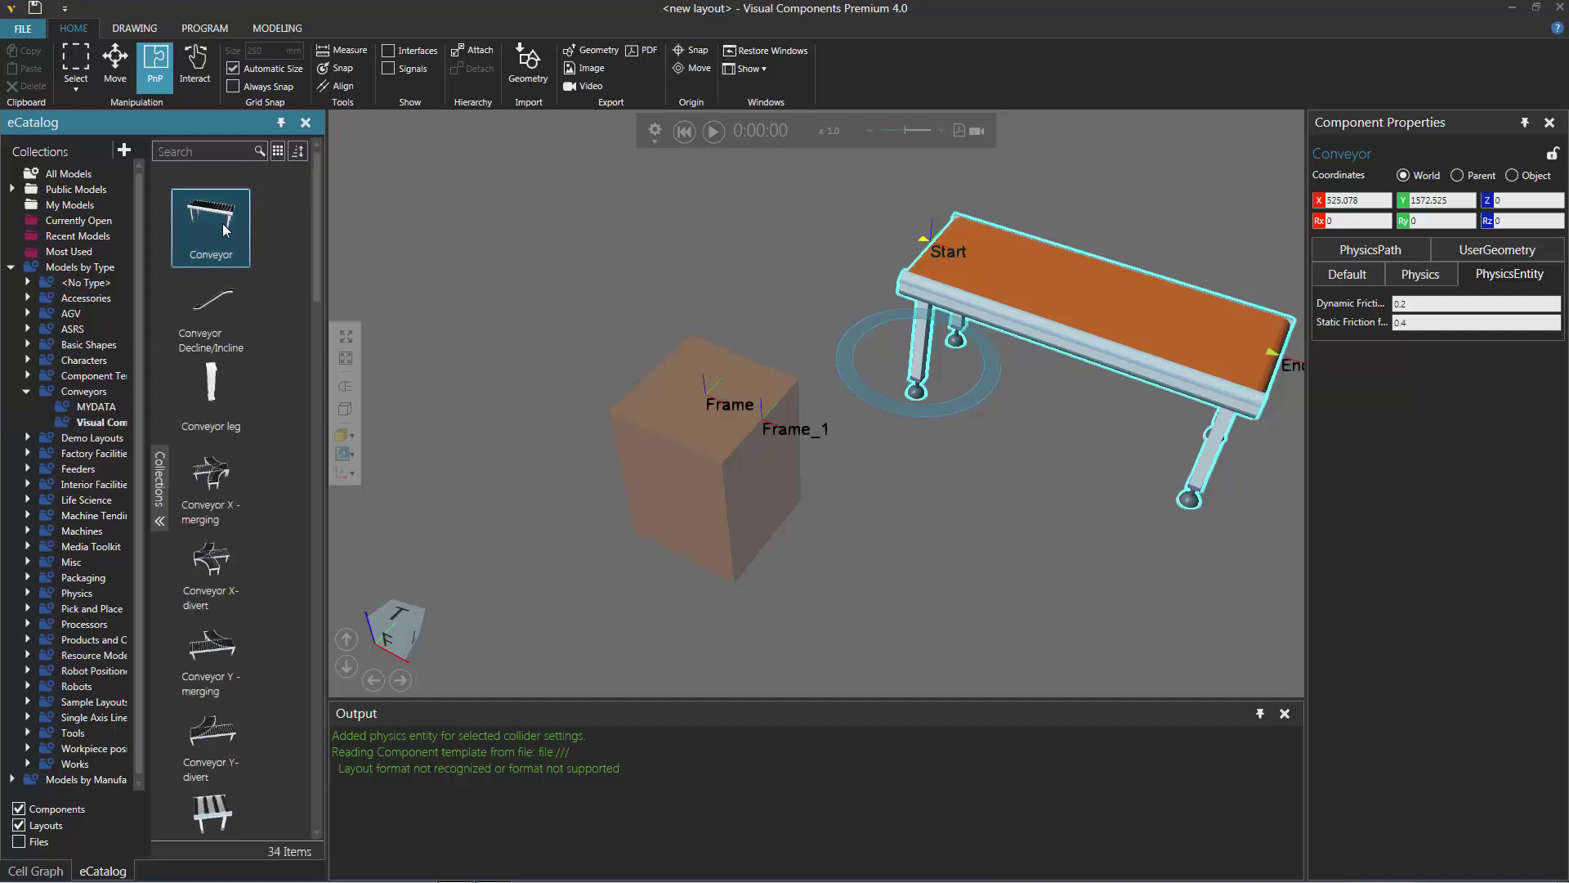
left_click_drag(364, 269, 924, 523)
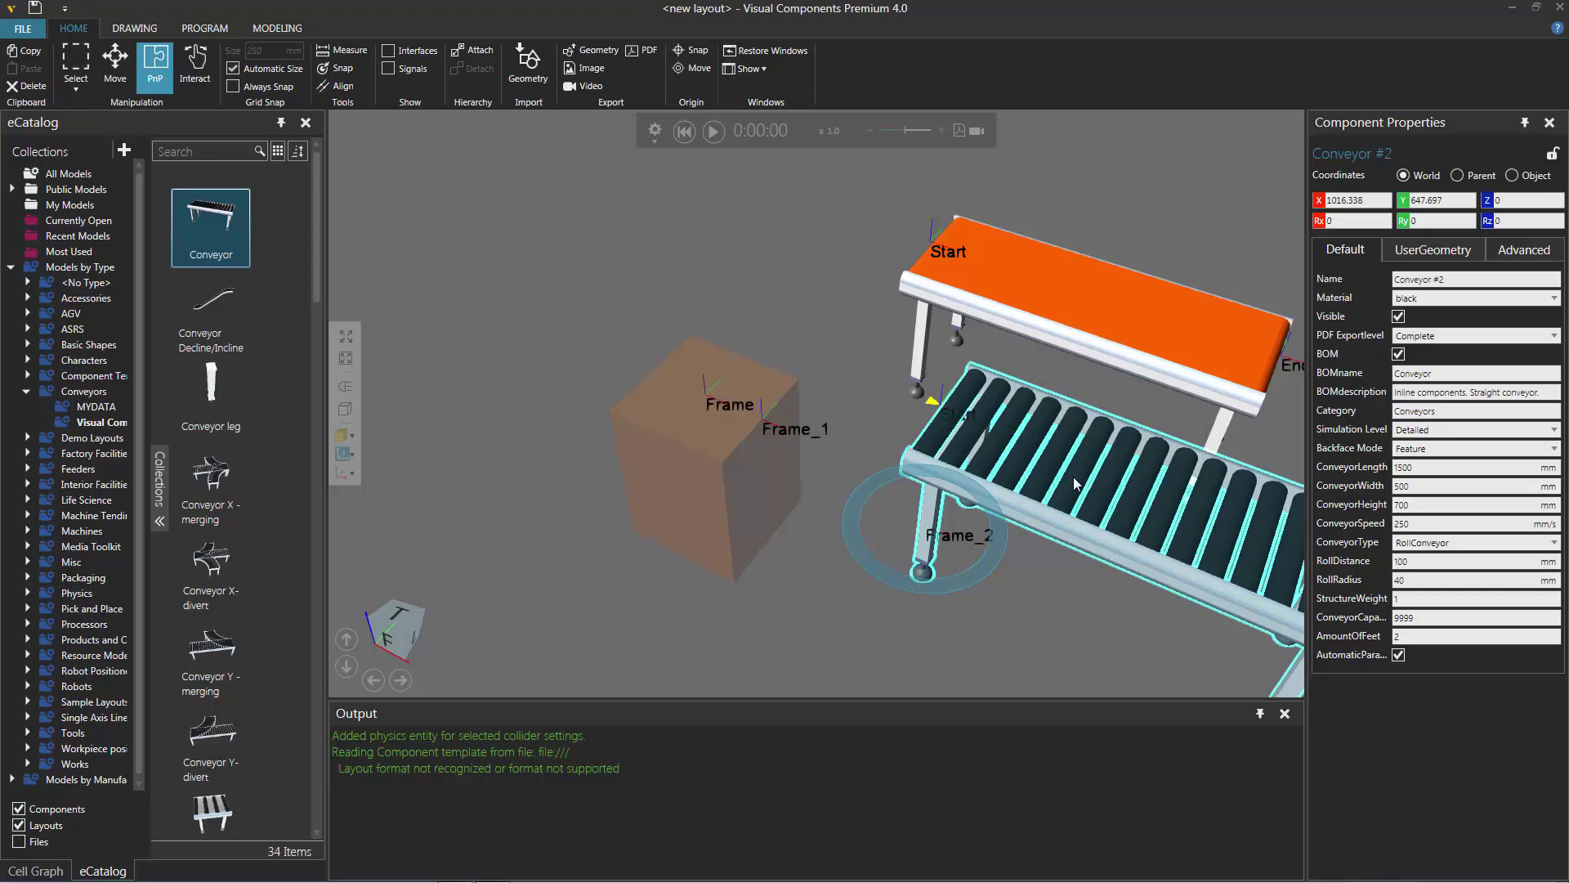
left_click_drag(1075, 484, 909, 449)
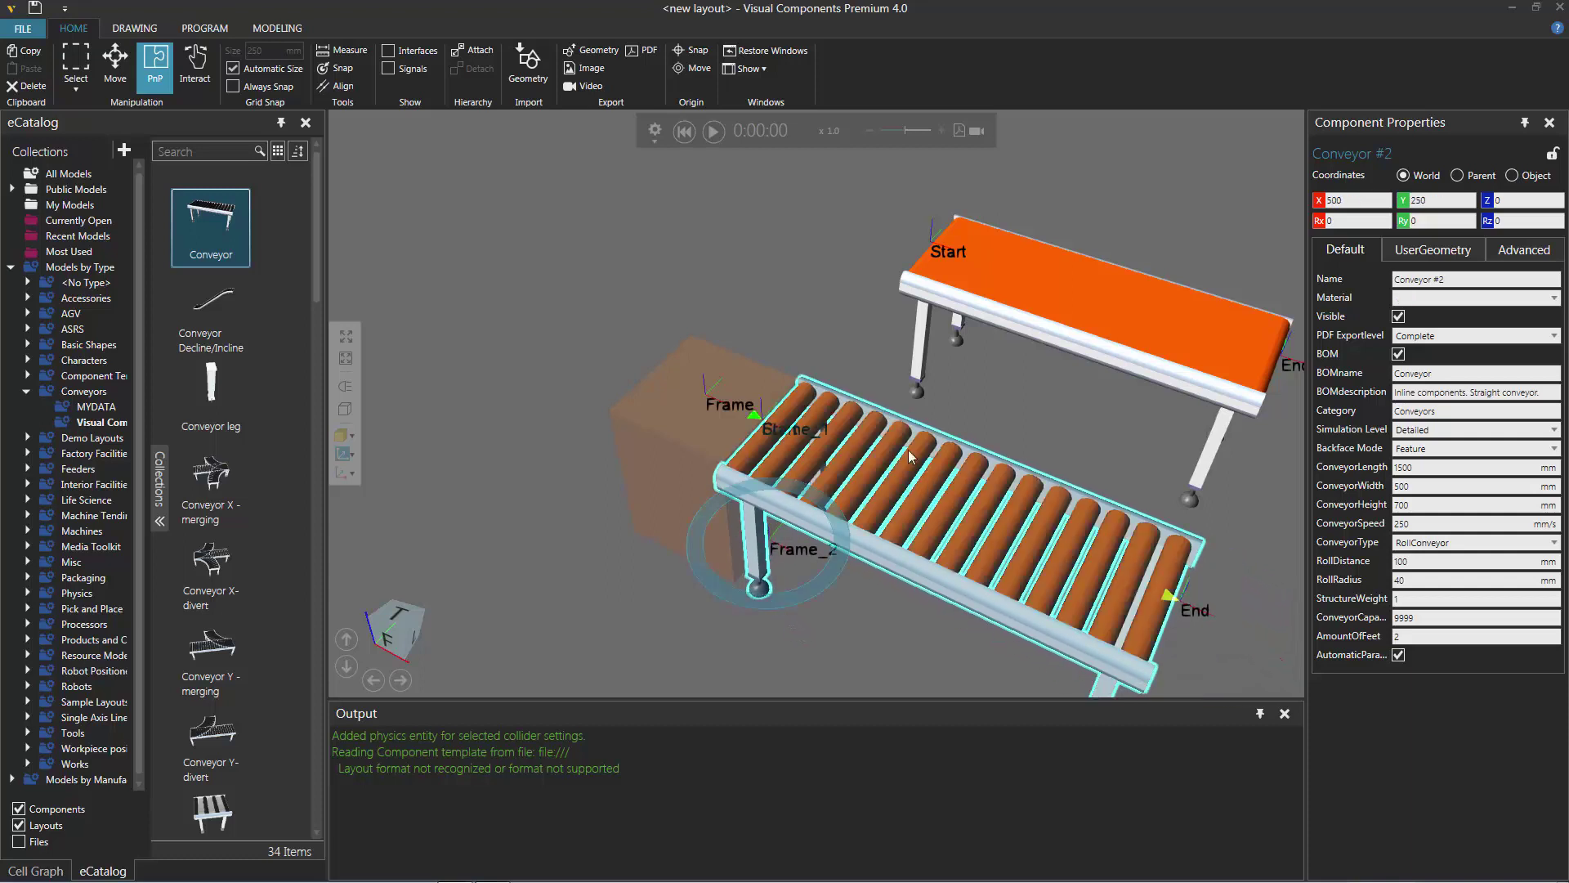
Run the simulation with the roller conveyor, pause it to check a transported cylinder's physics type, and resume before resetting
left_click(713, 130)
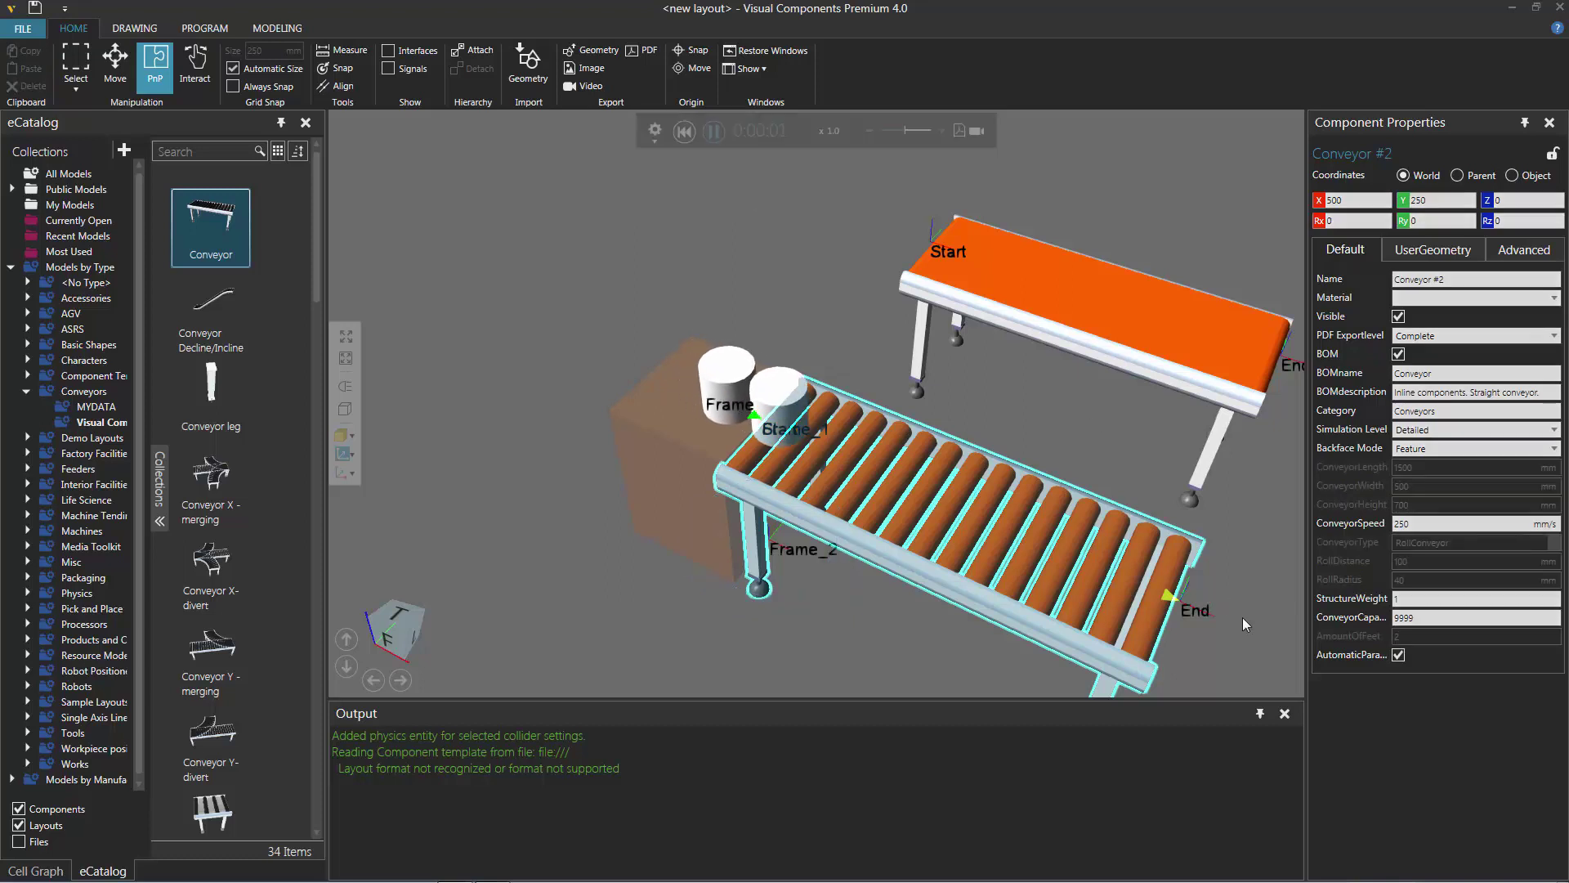
right_click_drag(1241, 582, 1095, 585)
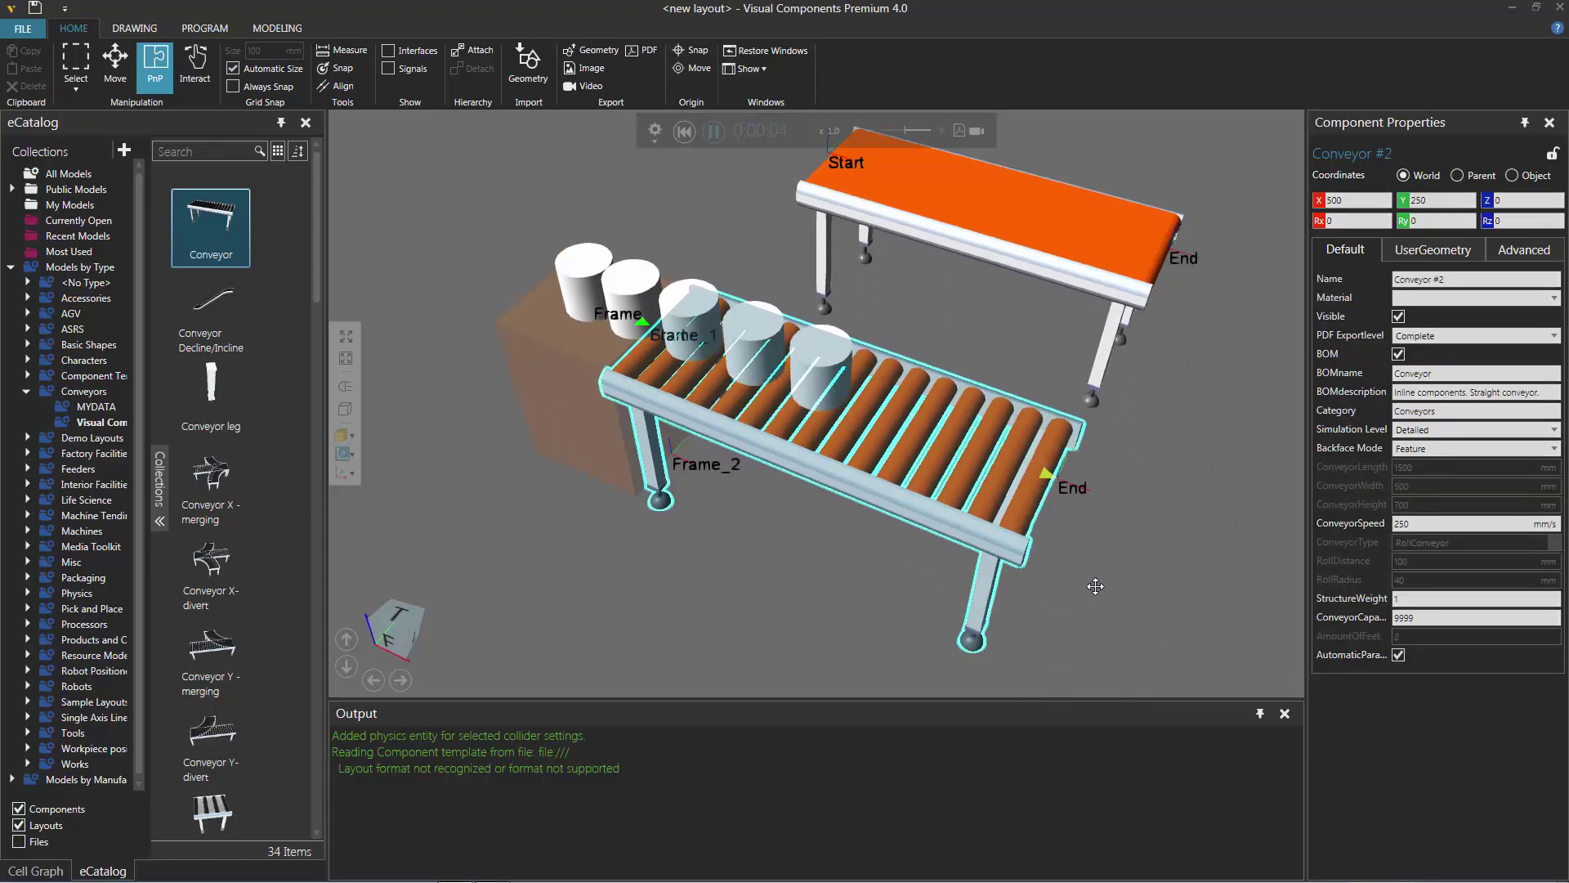
left_click(714, 130)
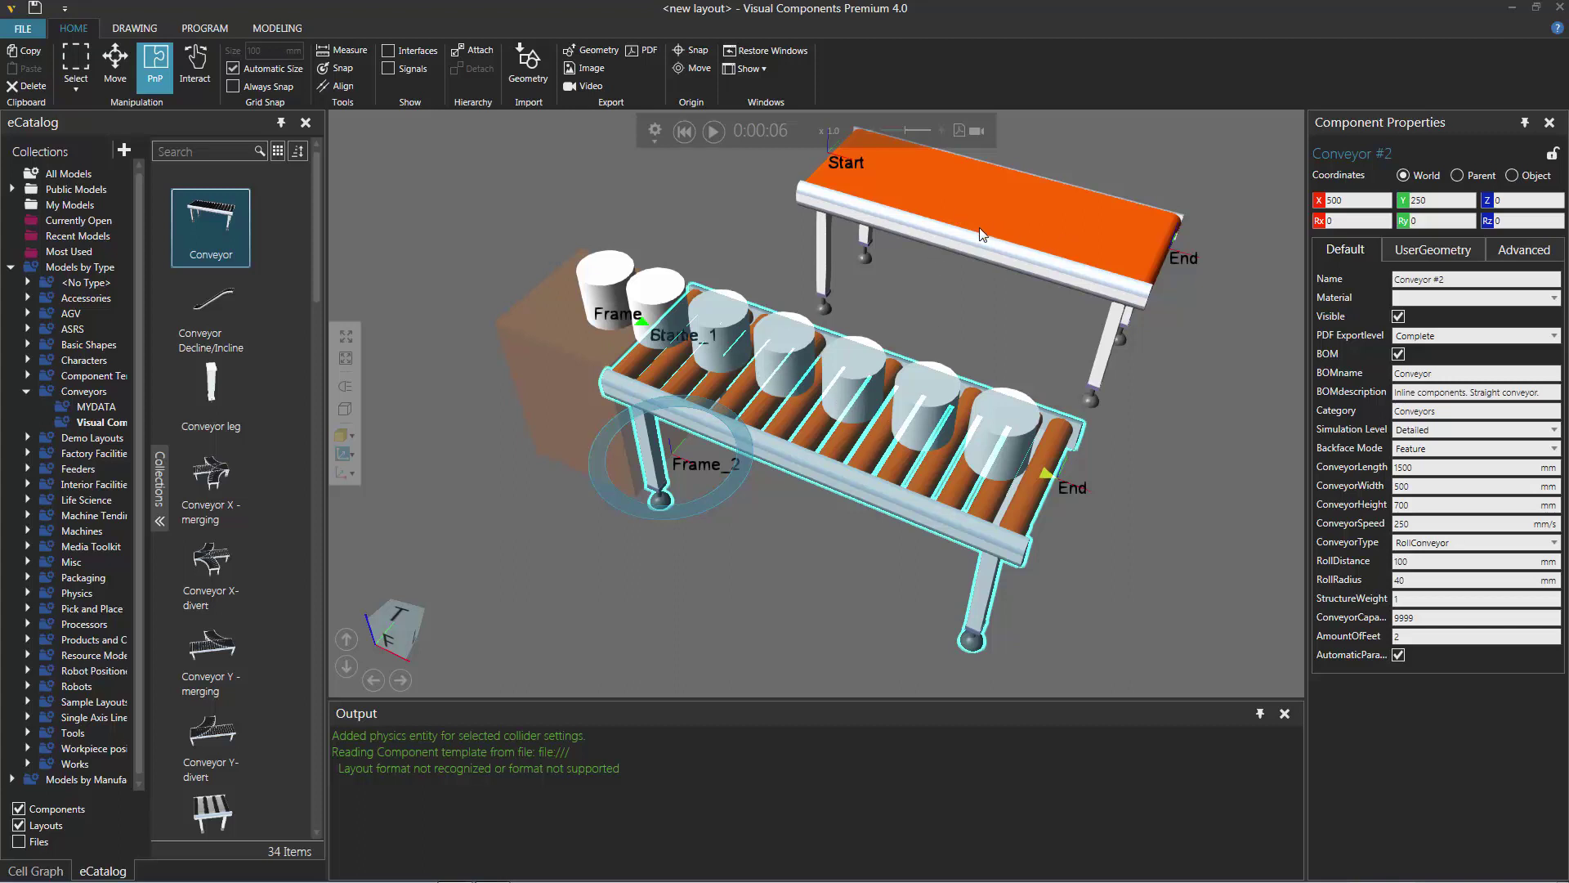
right_click_drag(1219, 446, 832, 381, "ctrl")
left_click(851, 372)
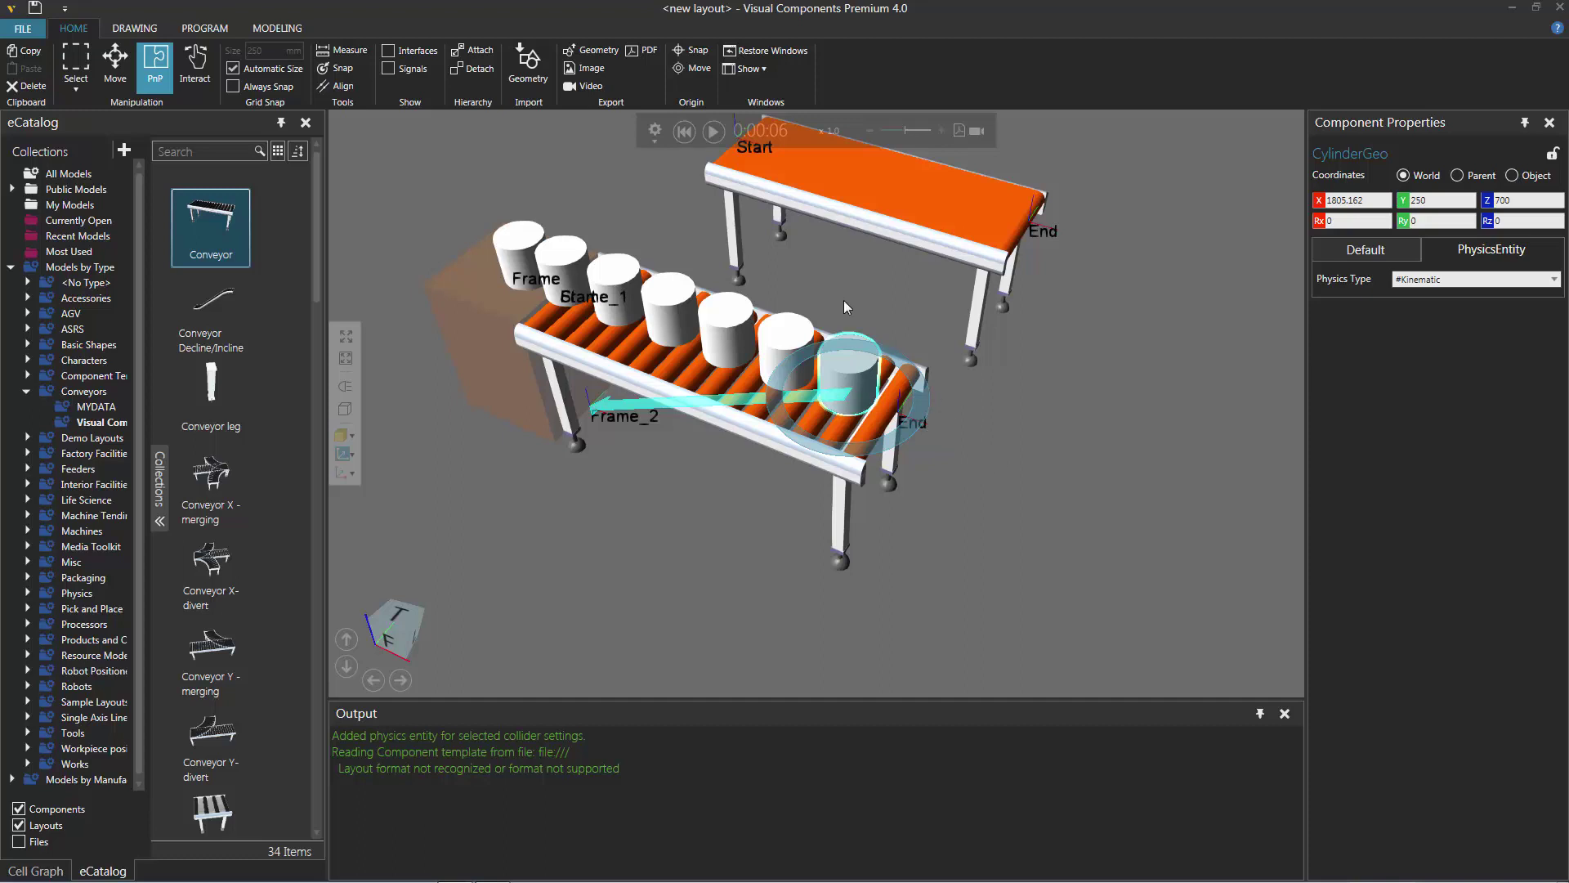
left_click(713, 132)
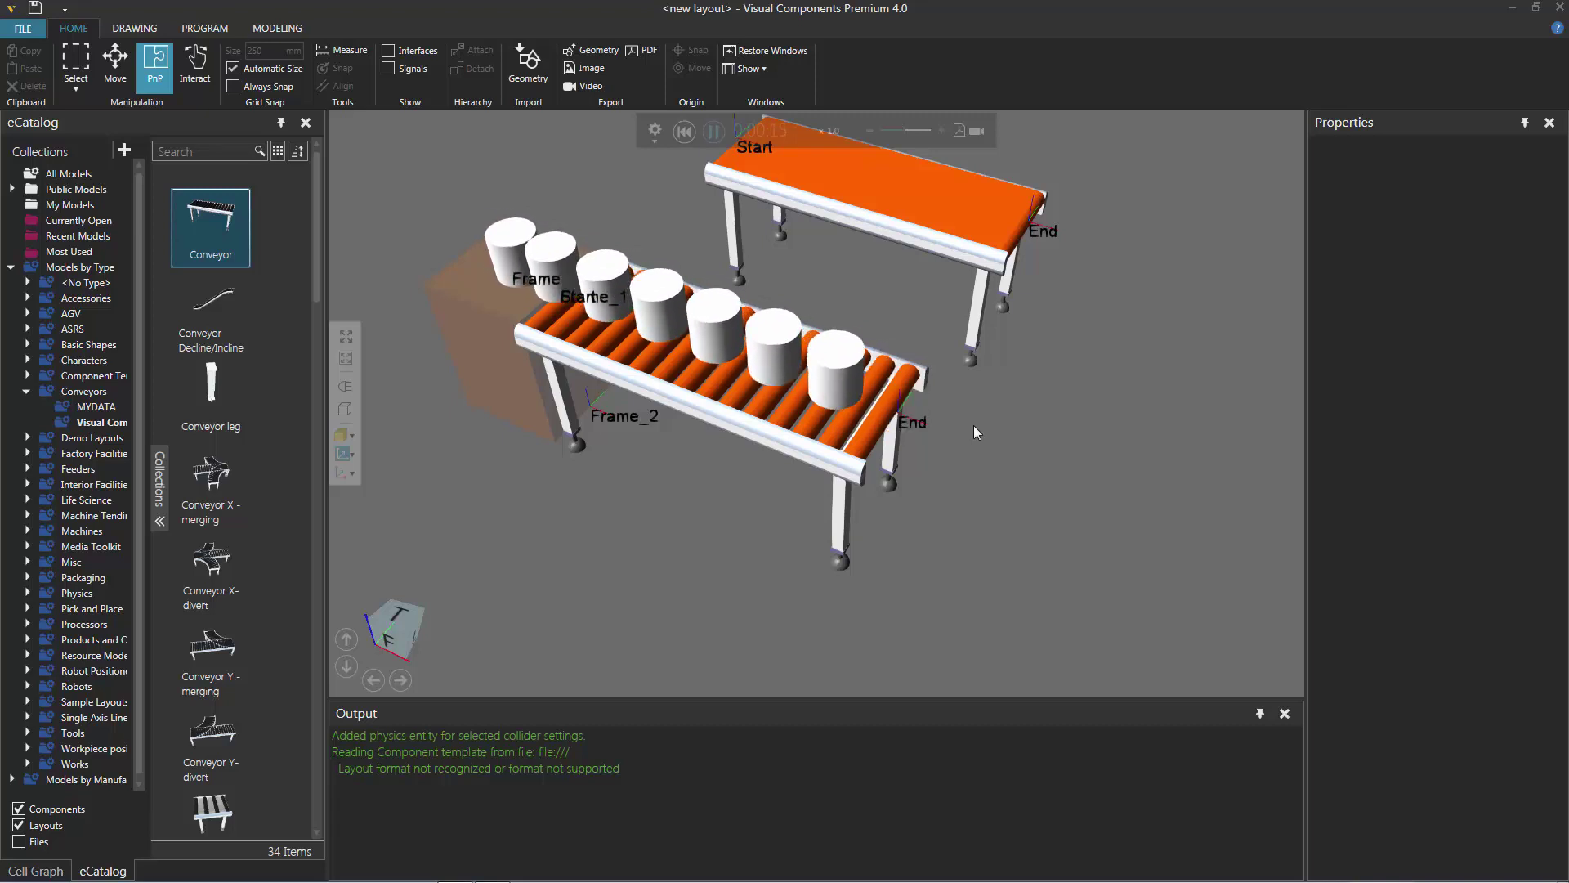
left_click(685, 131)
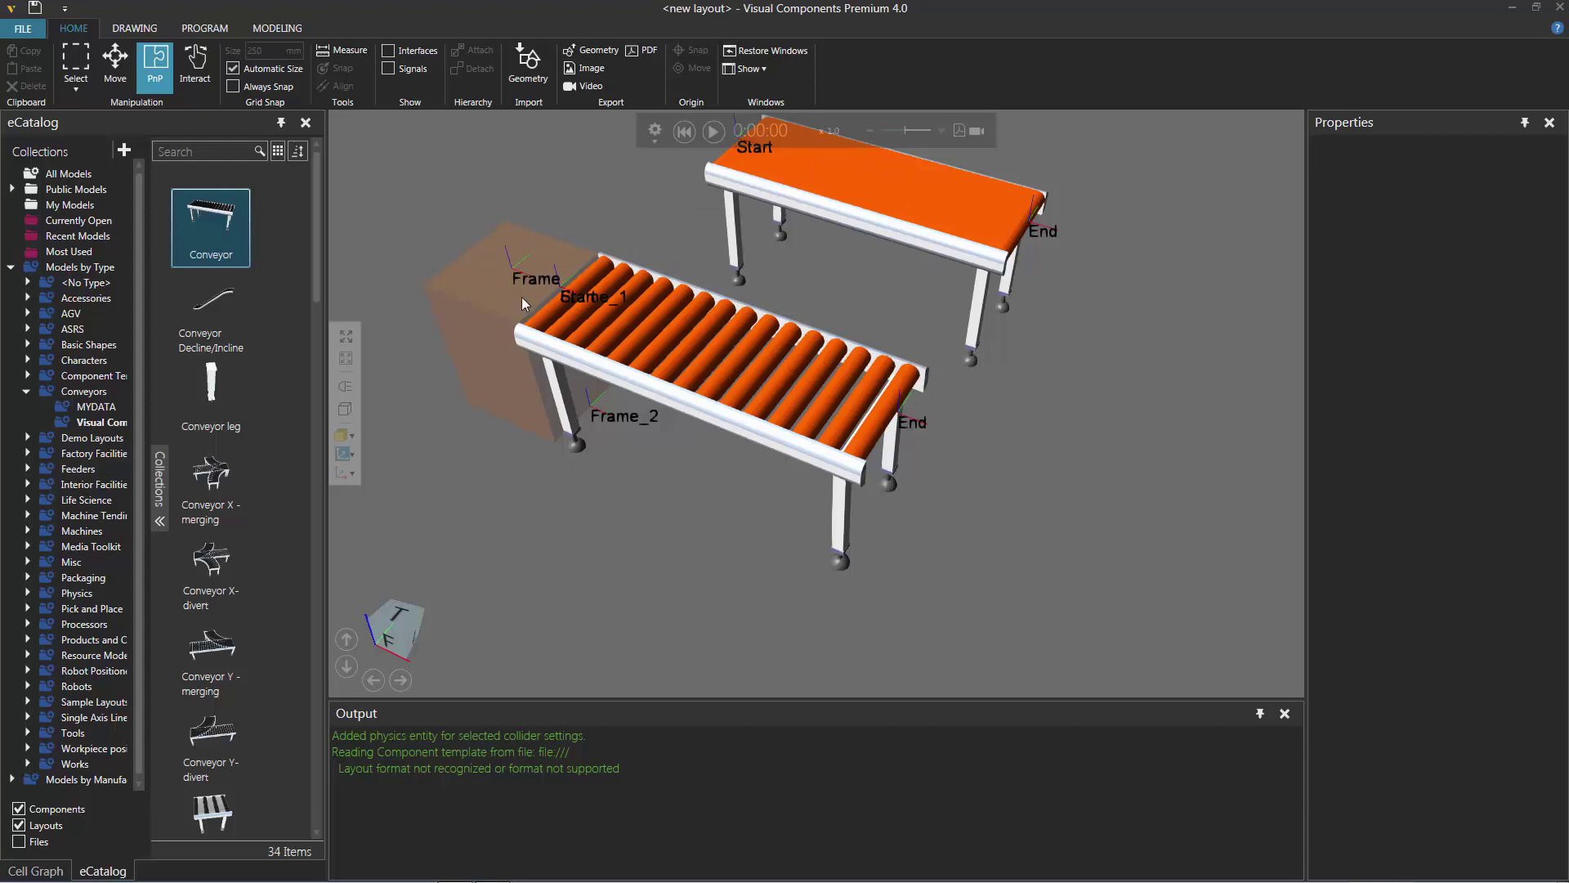
Detach the roller conveyor from the feeder and reconnect the physics conveyor's start to the feeder's output
left_click_drag(790, 399, 878, 573)
left_click_drag(923, 222, 809, 351)
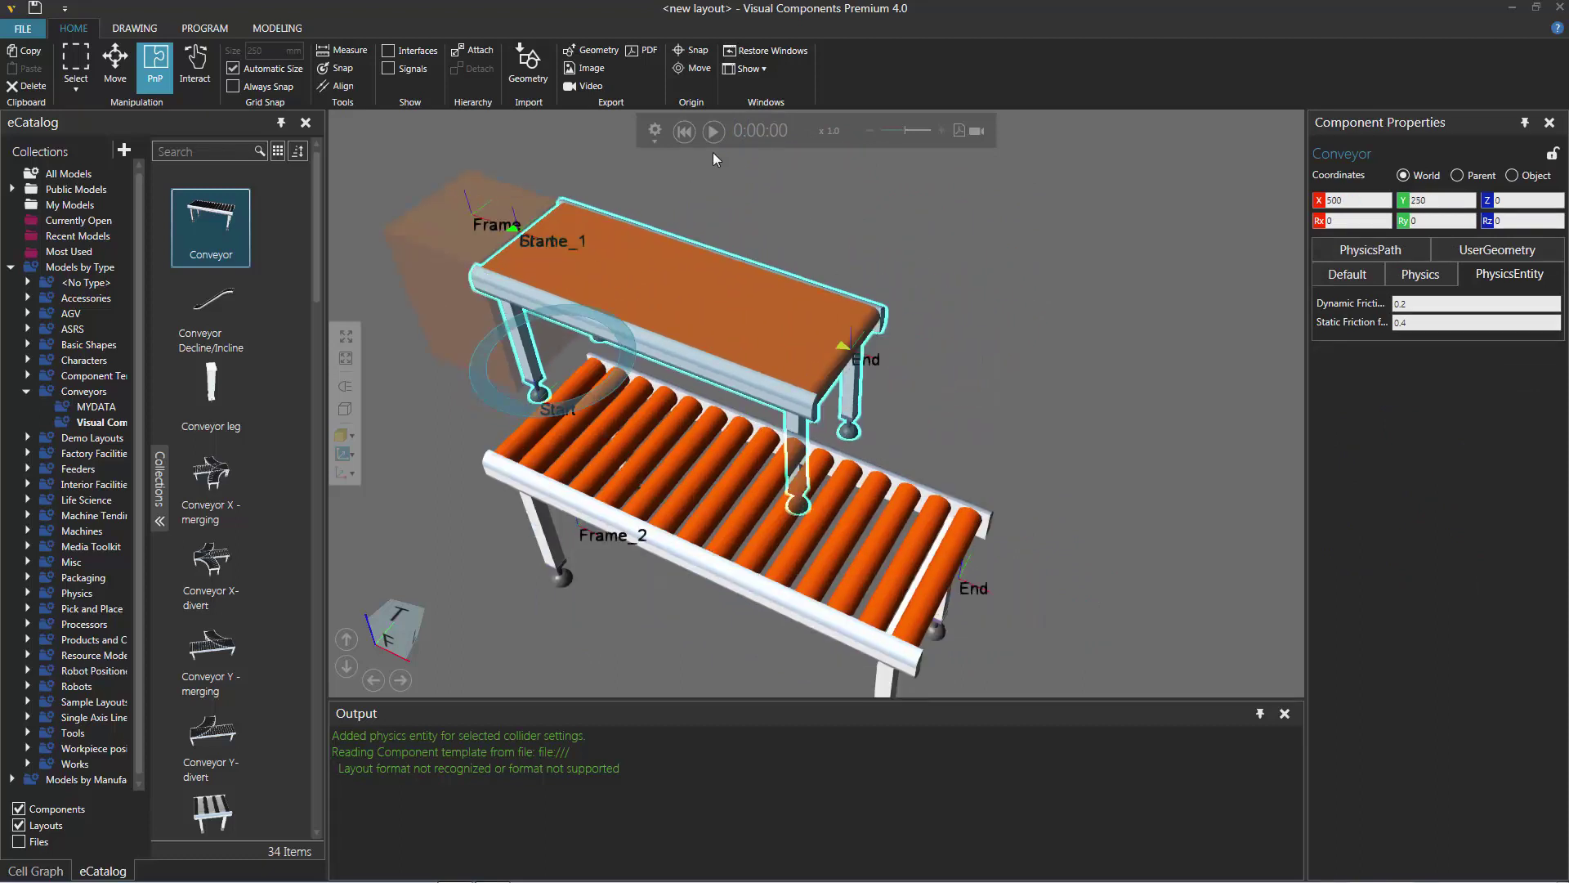
Run the simulation and examine how the cylinders behave at the end of the physics conveyor
left_click(713, 130)
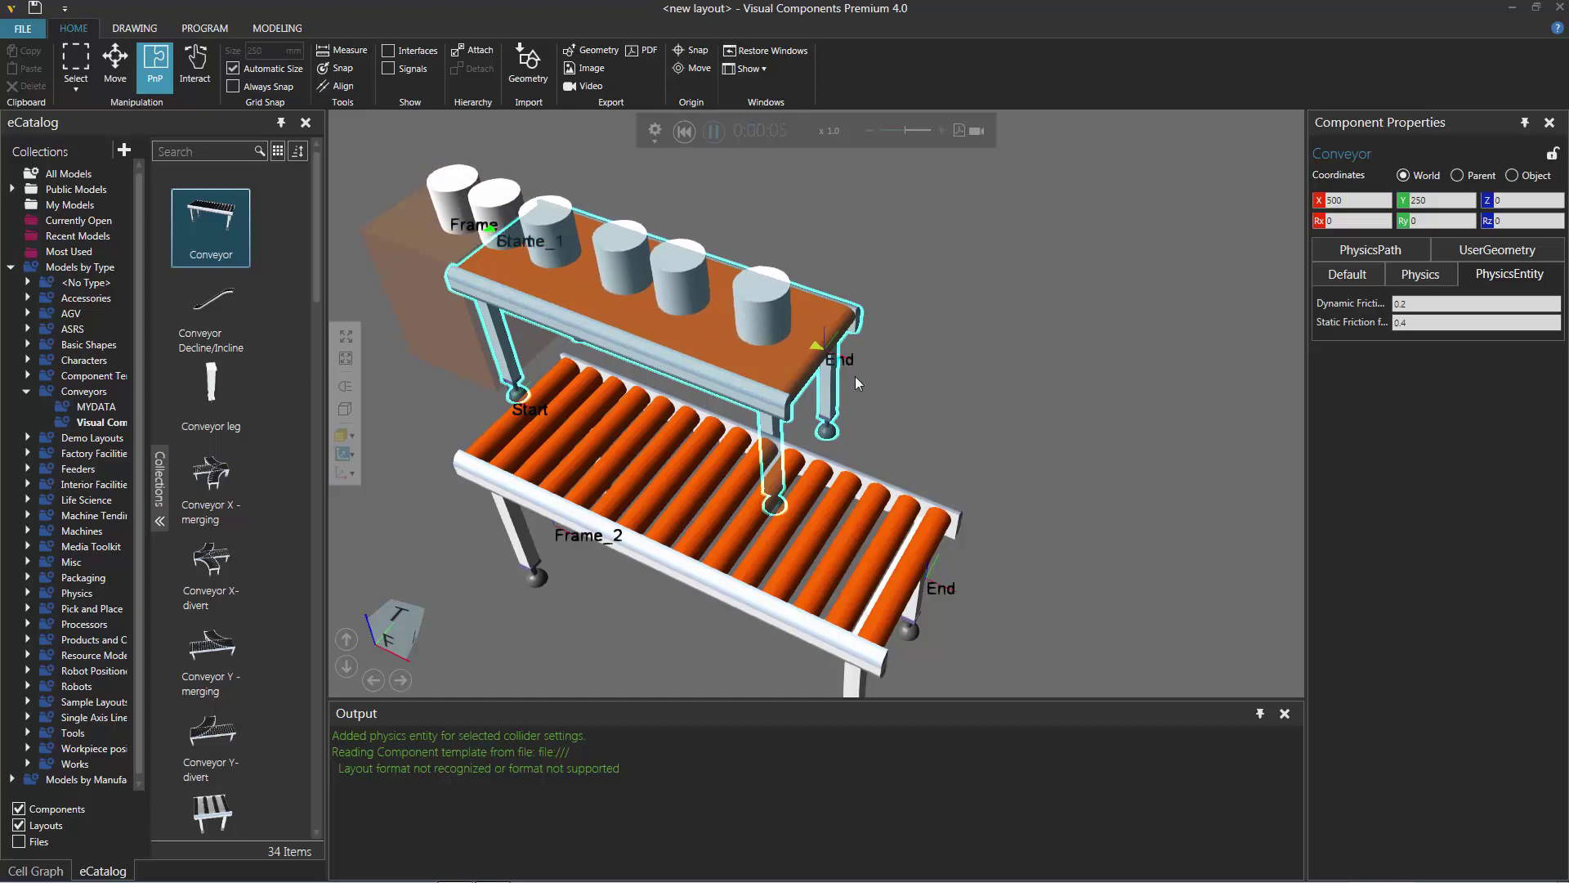
right_click_drag(1135, 582, 857, 441, "ctrl")
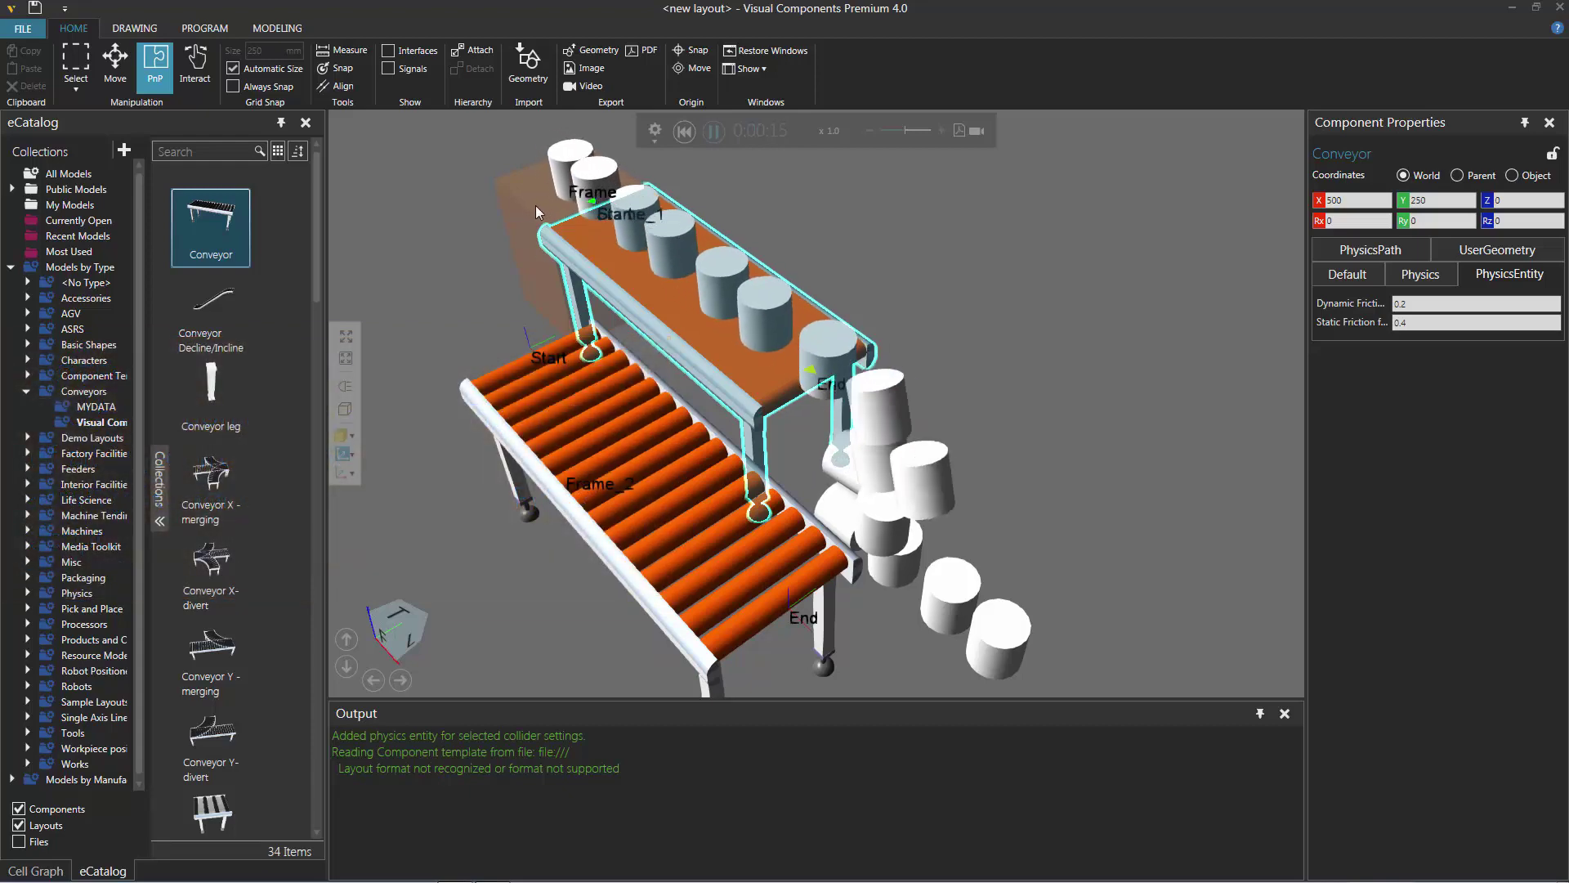
right_click_drag(875, 621, 897, 603)
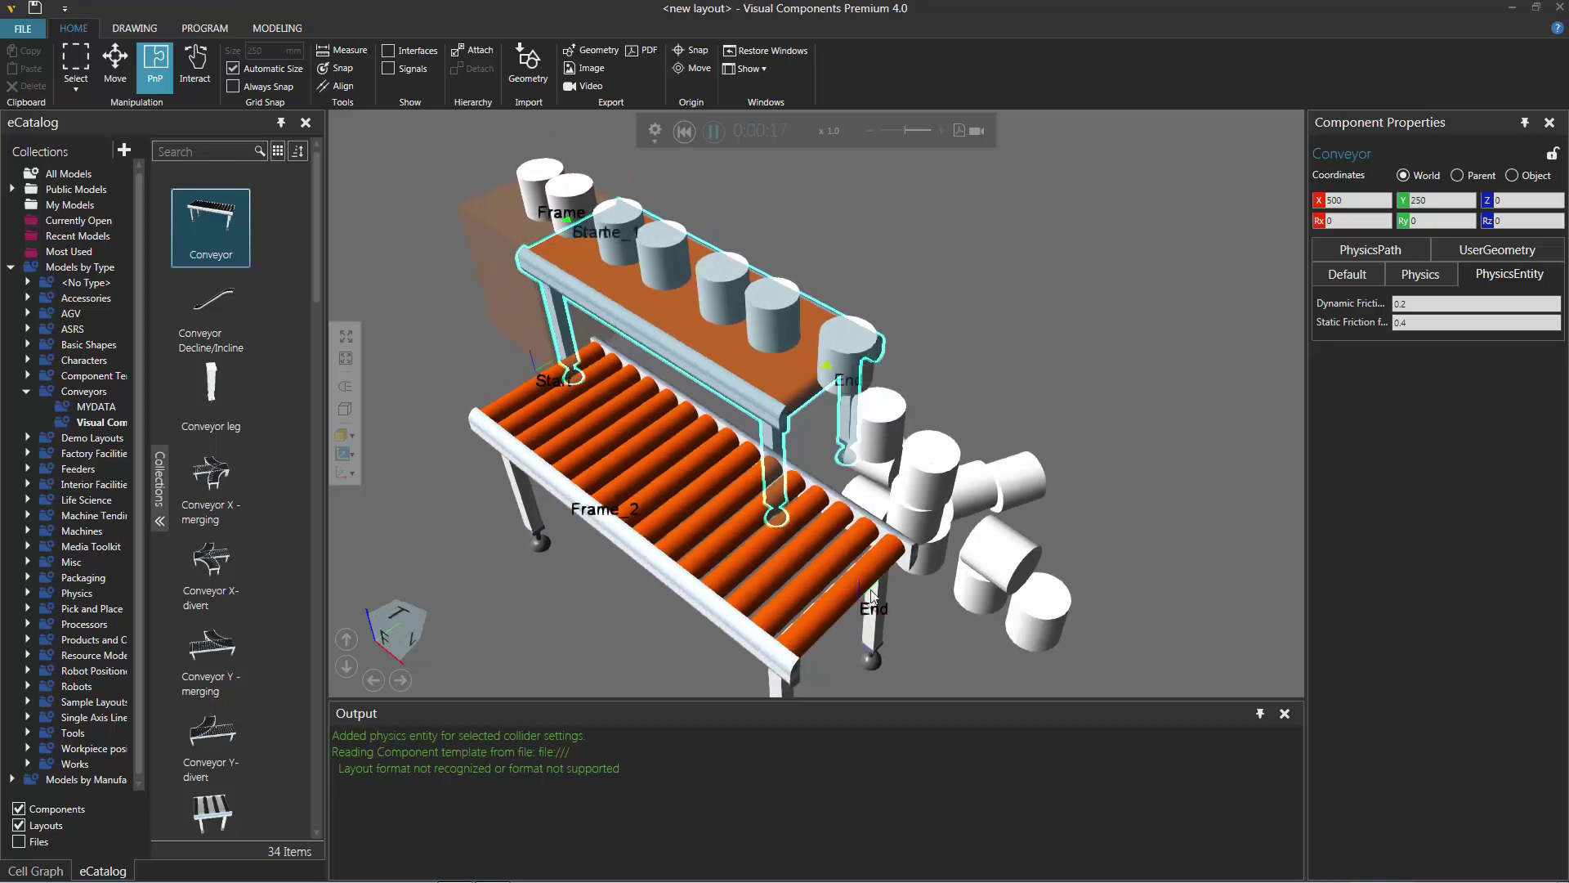